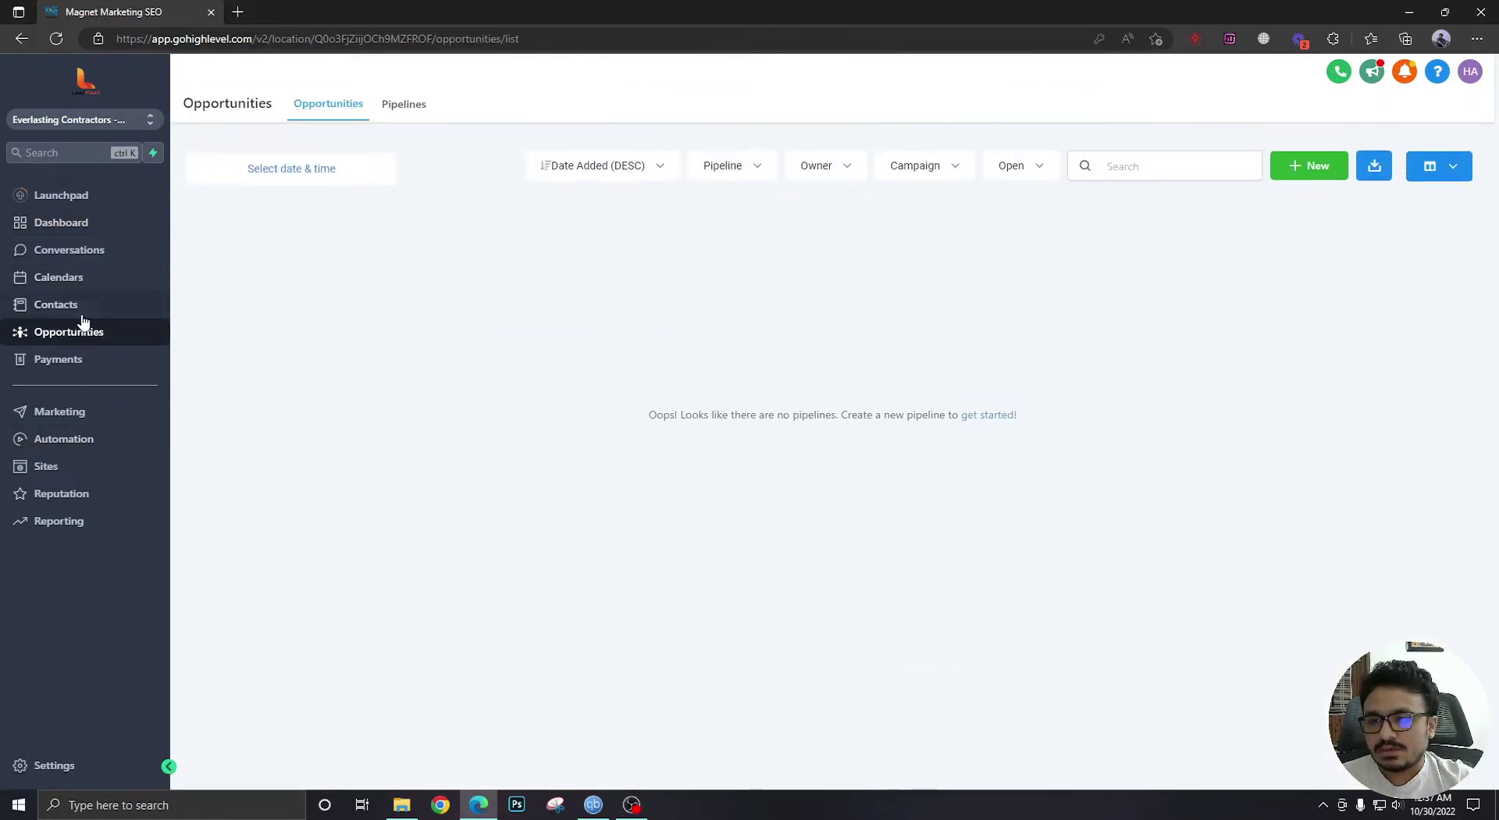
Show the still-empty Pipelines list under Opportunities.
left_click(406, 113)
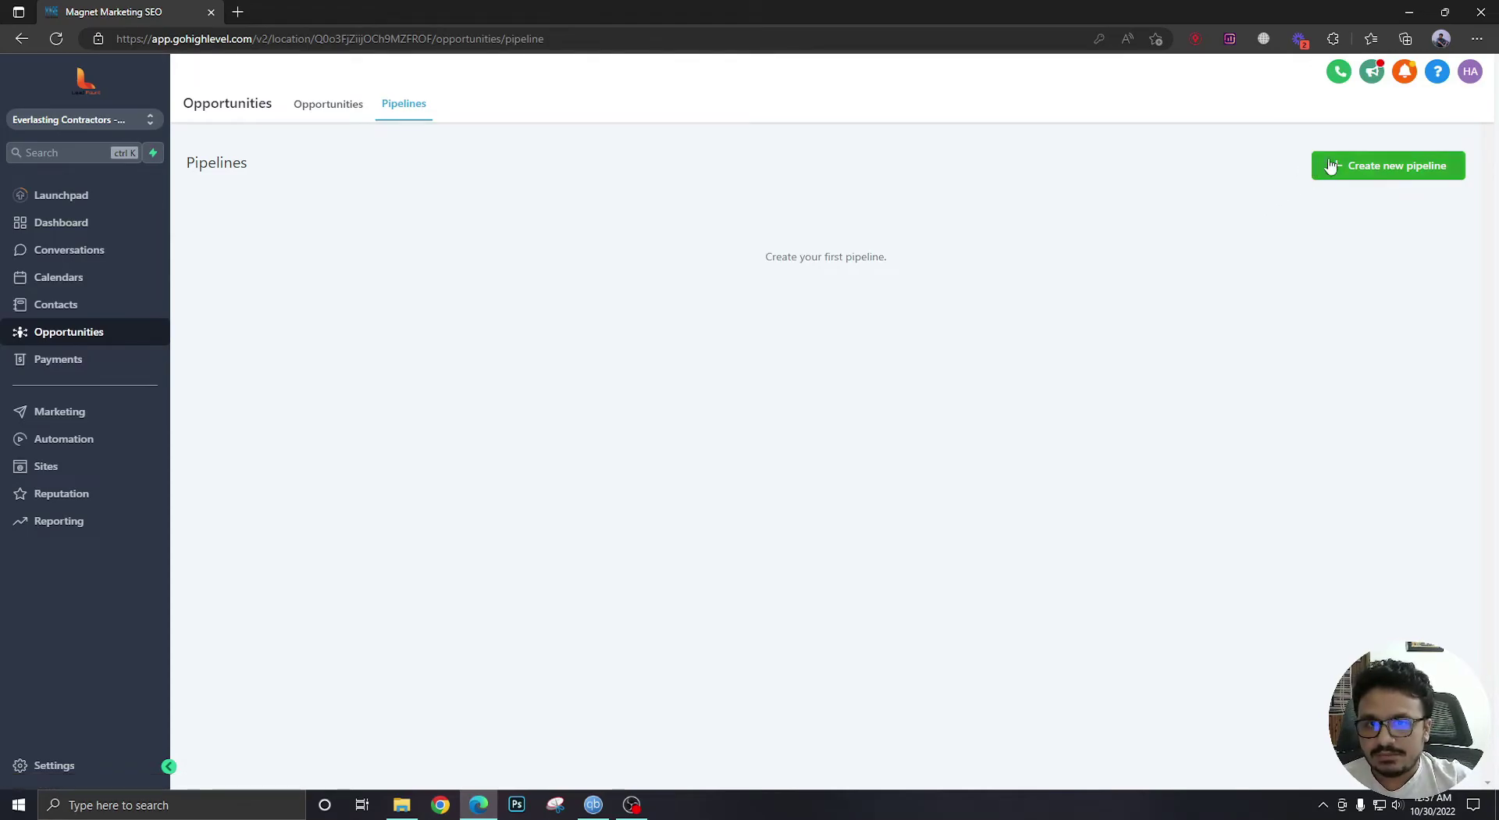
Create and save 'Appointment Pipeline' with stages Confirmed, Cancelled and No-Show.
left_click(1375, 177)
left_click(698, 172)
type("Appointment Pipeline")
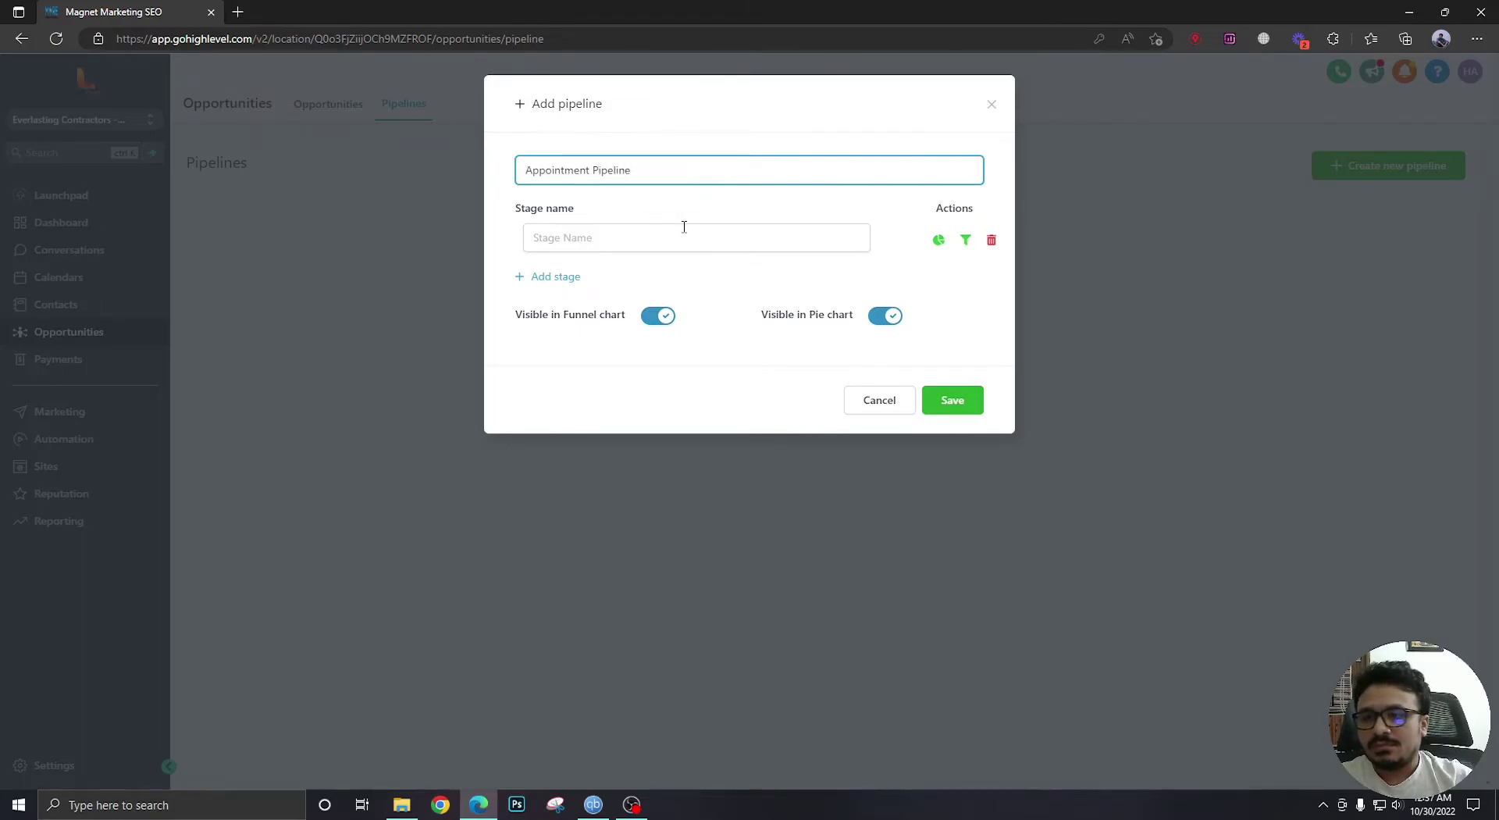
left_click(683, 228)
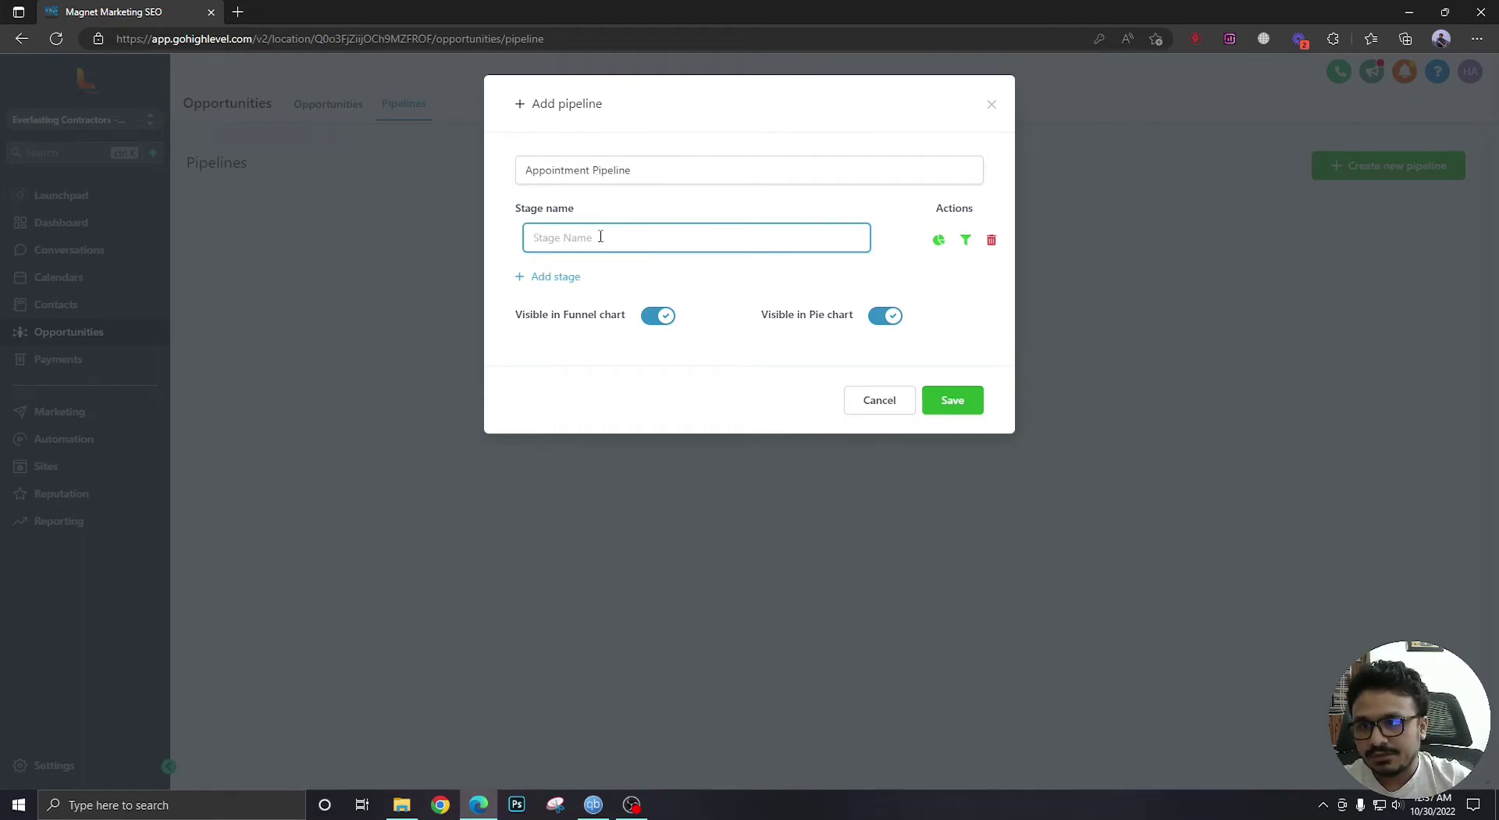
type("Conf")
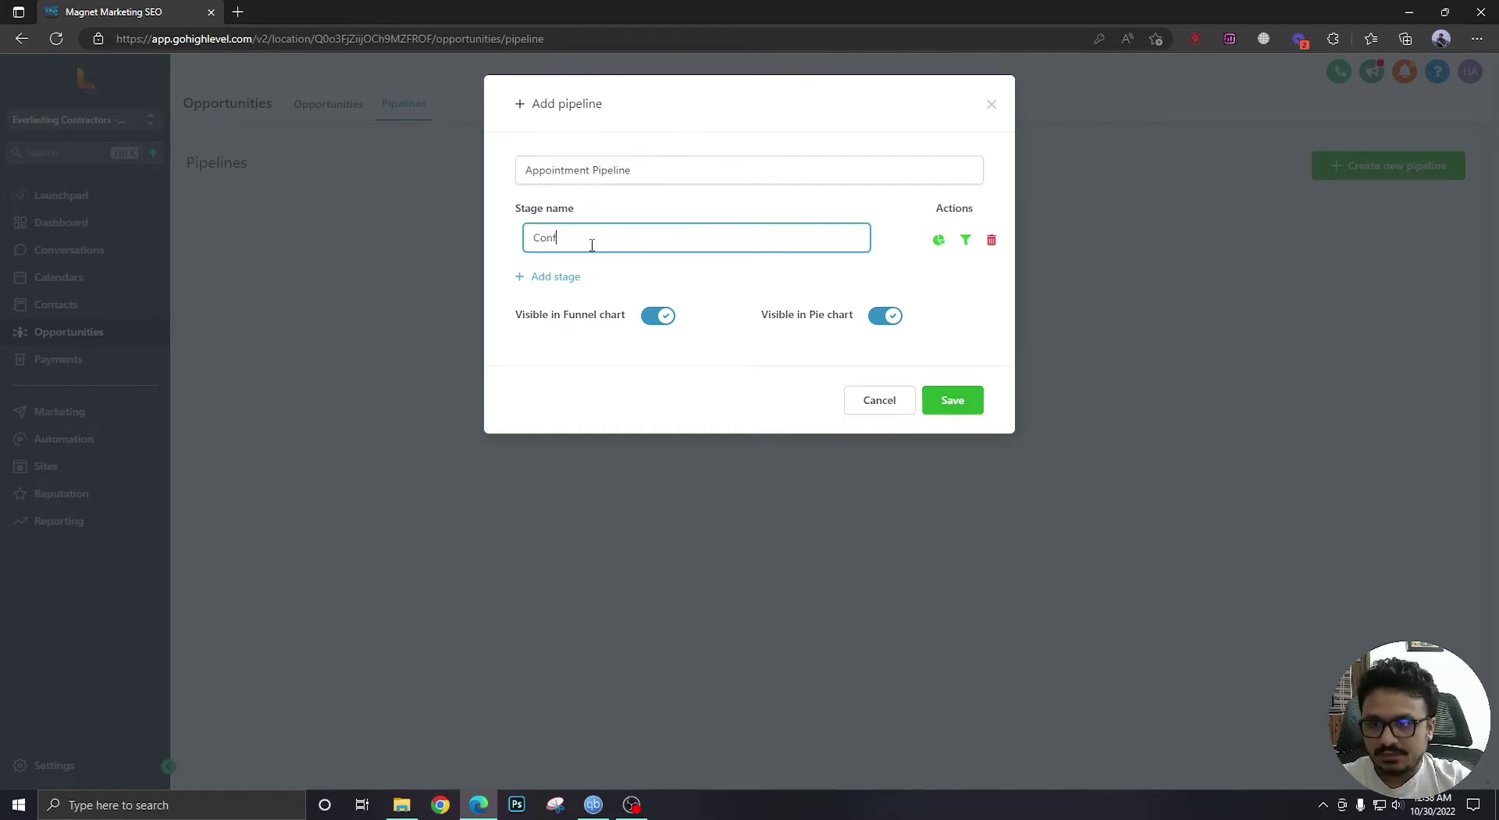
type("irmed")
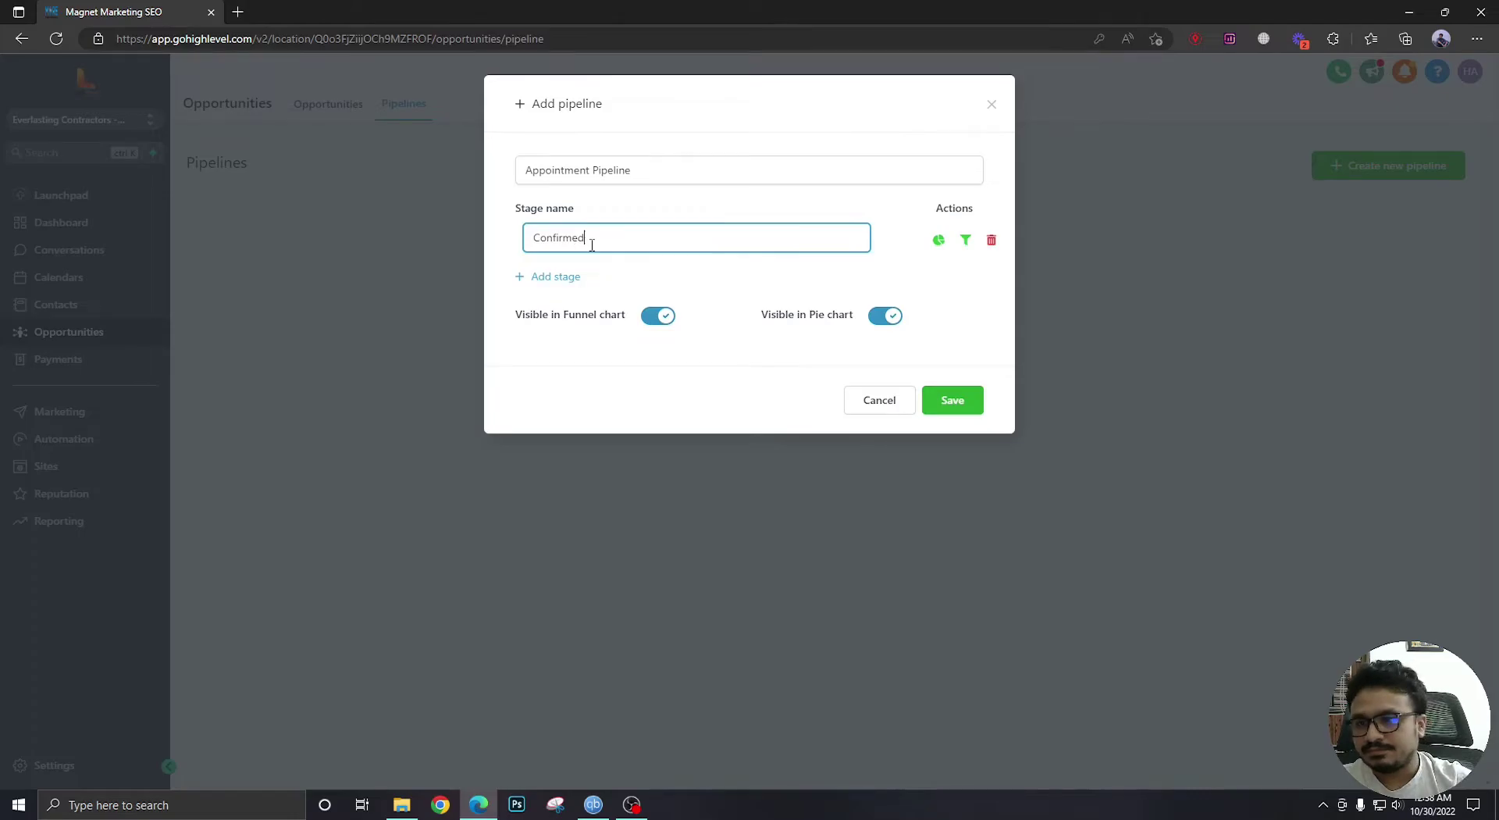
left_click(578, 278)
left_click(590, 282)
type("Cancelled")
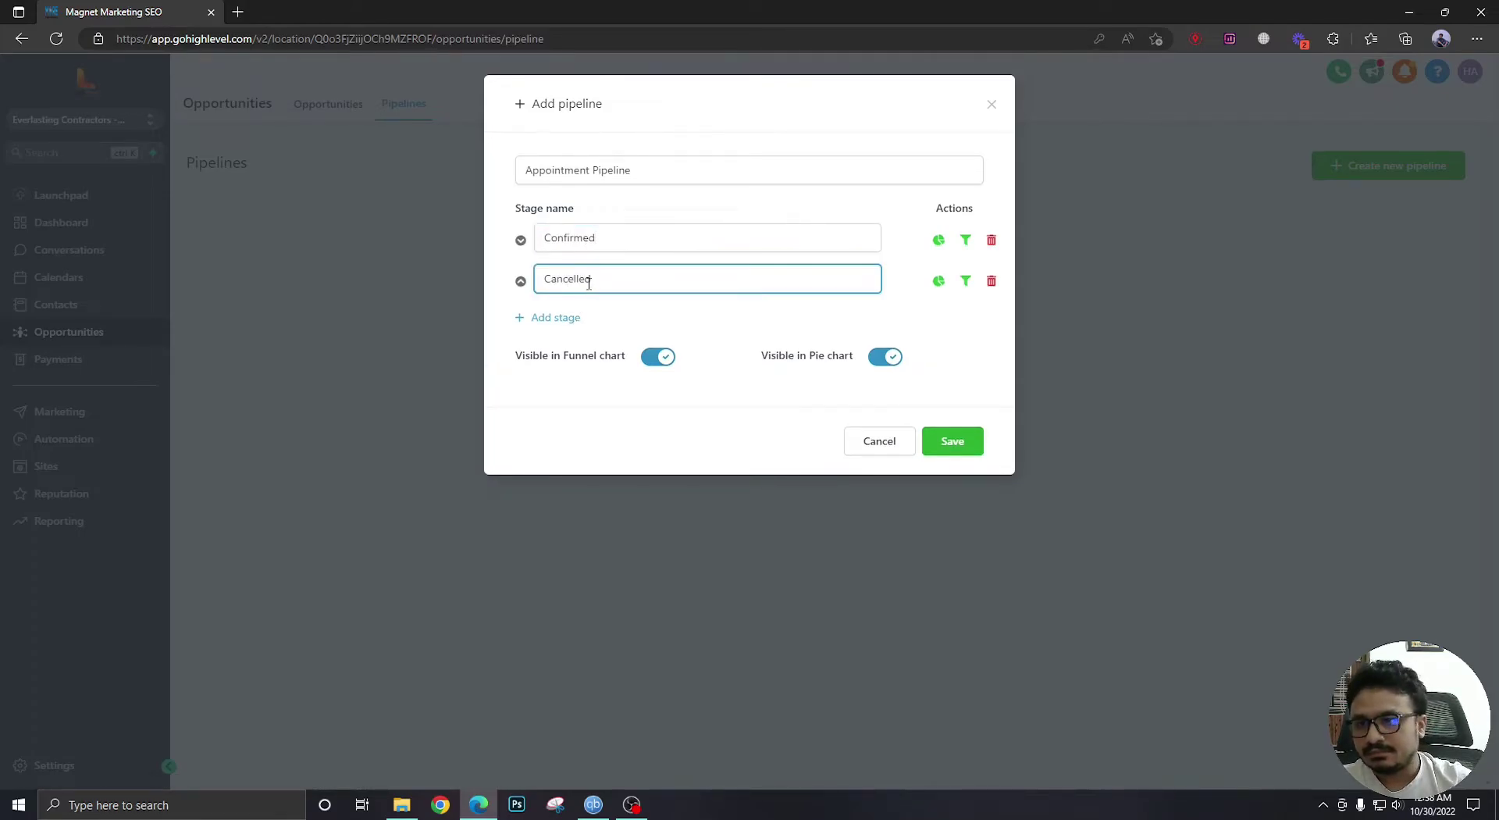
left_click(576, 318)
type("No-Show")
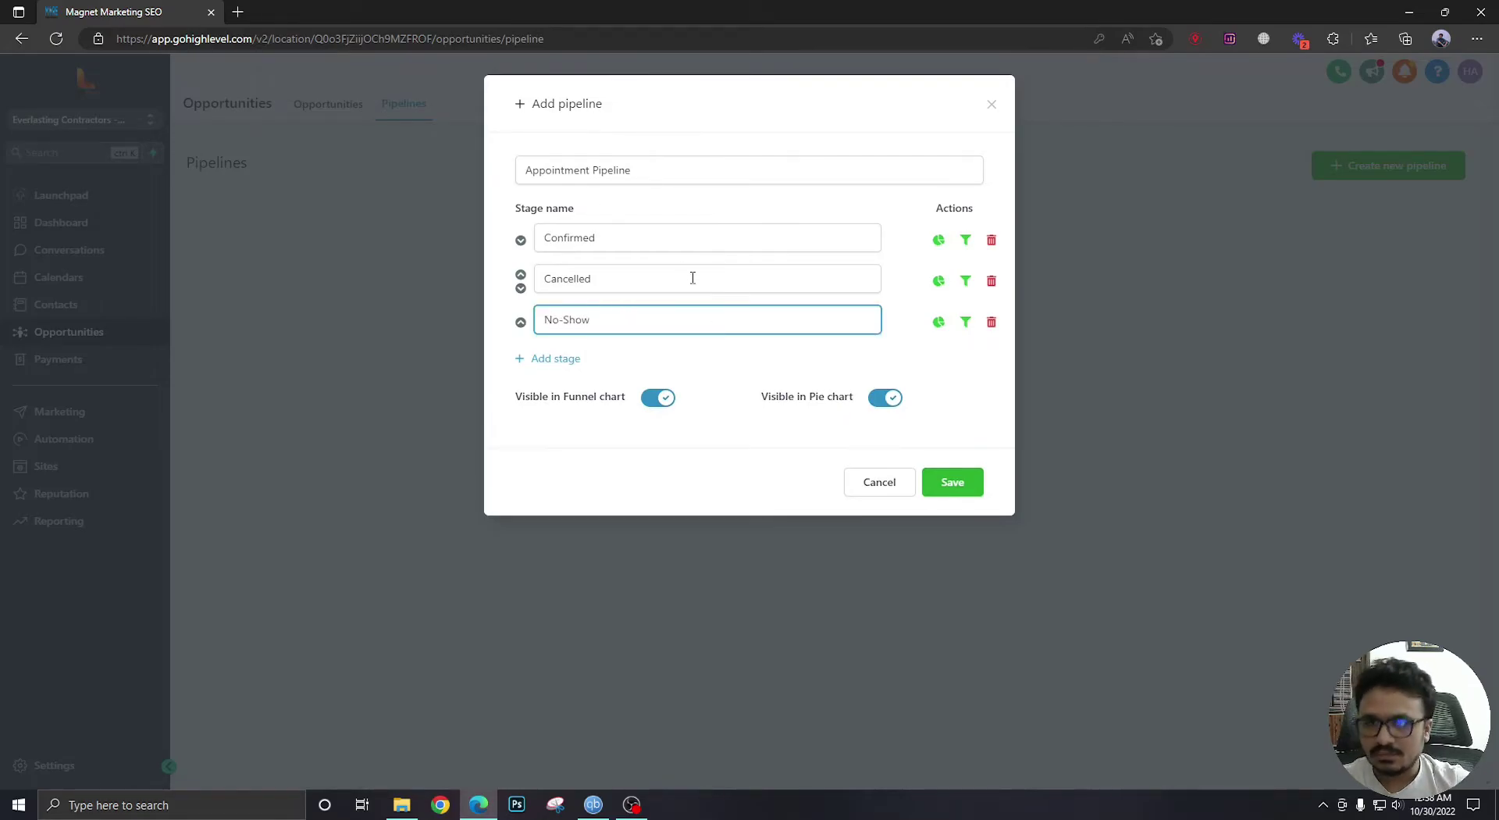
left_click(937, 483)
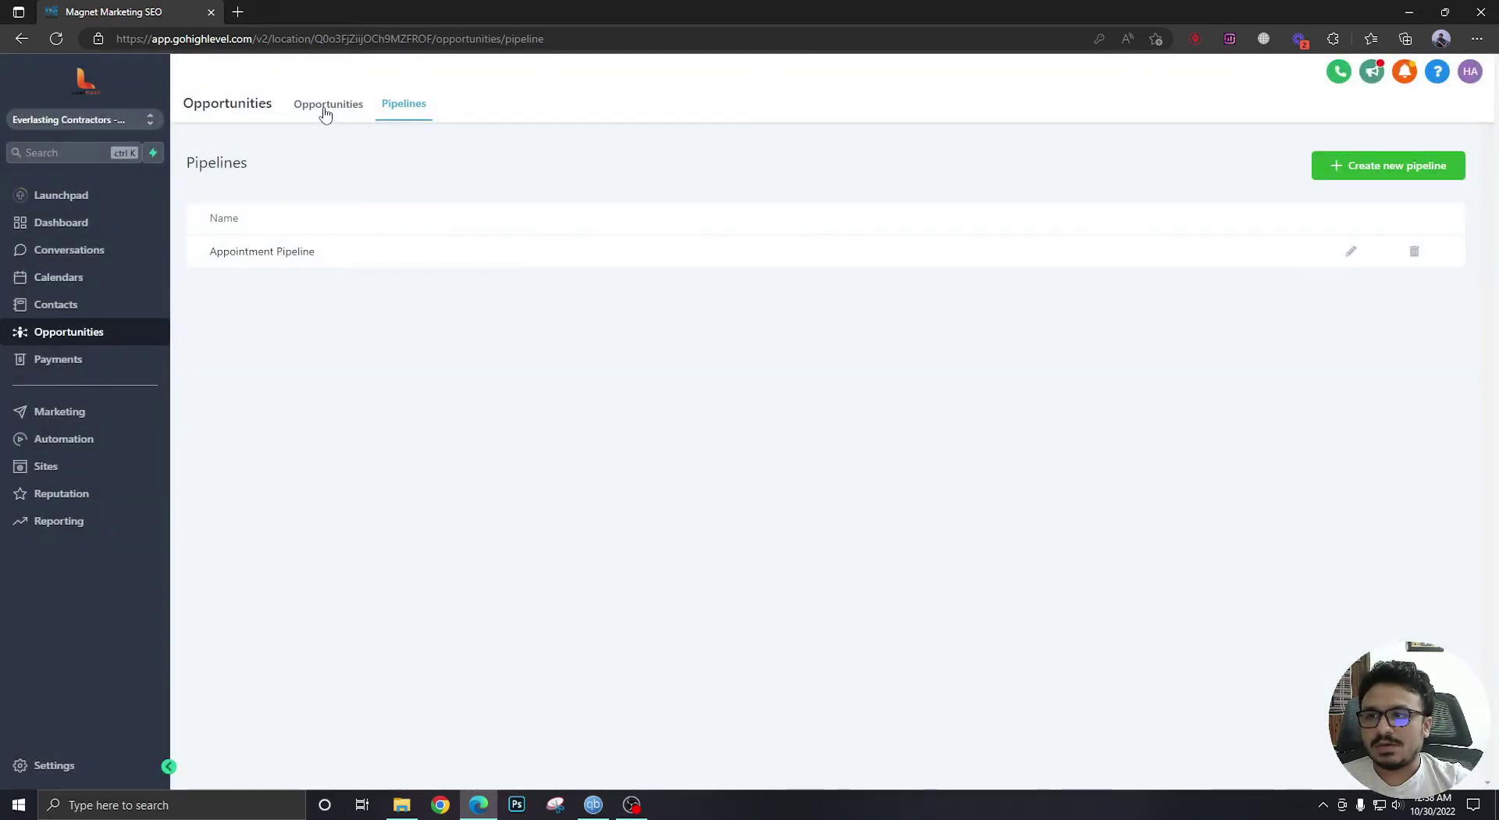
View the Appointment Pipeline board's Confirmed, Cancelled and No-Show columns, each at 0 leads.
left_click(327, 106)
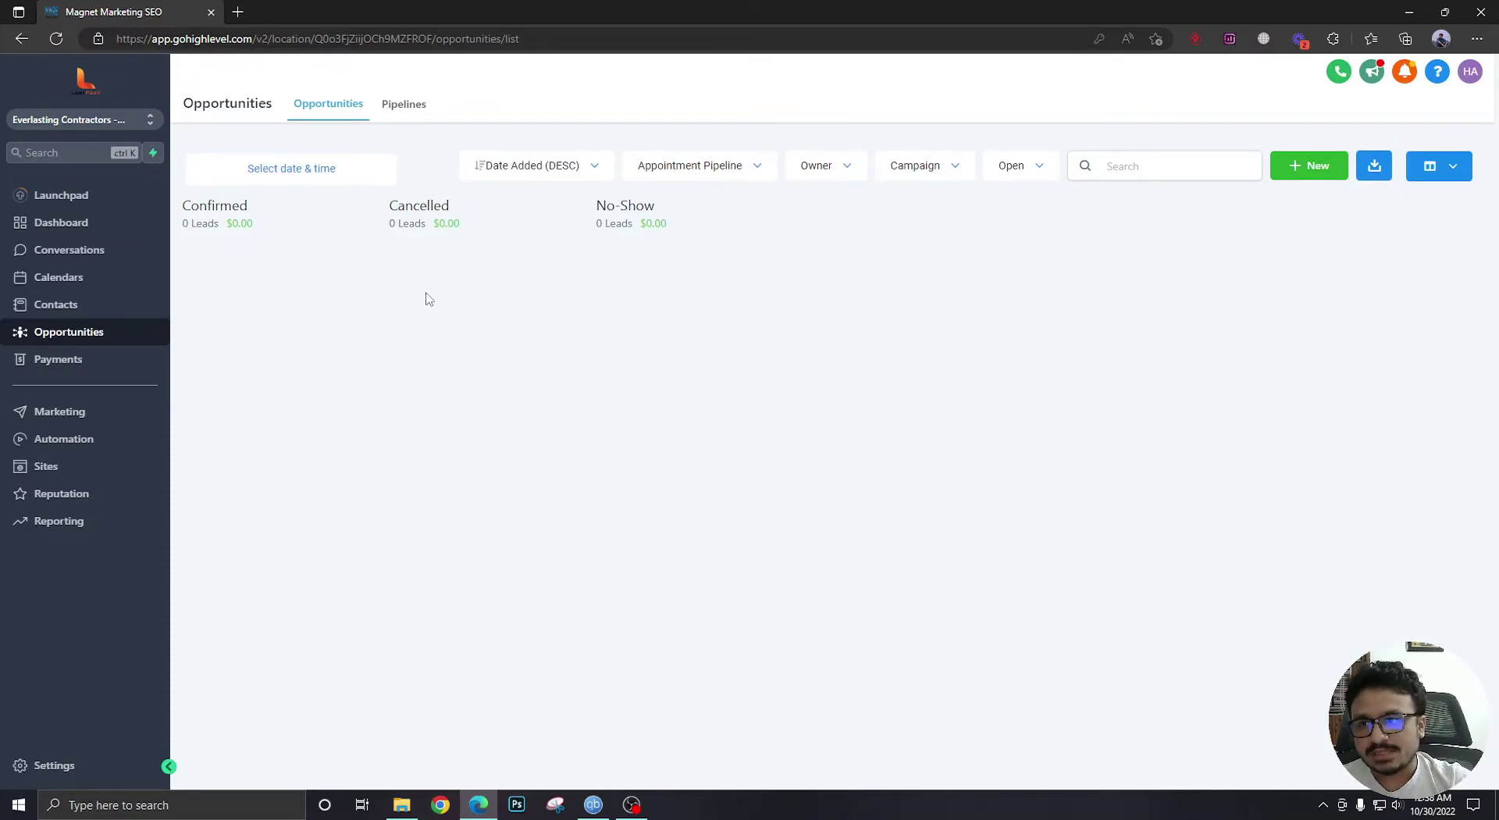
left_click_drag(603, 204, 667, 207)
left_click(617, 202)
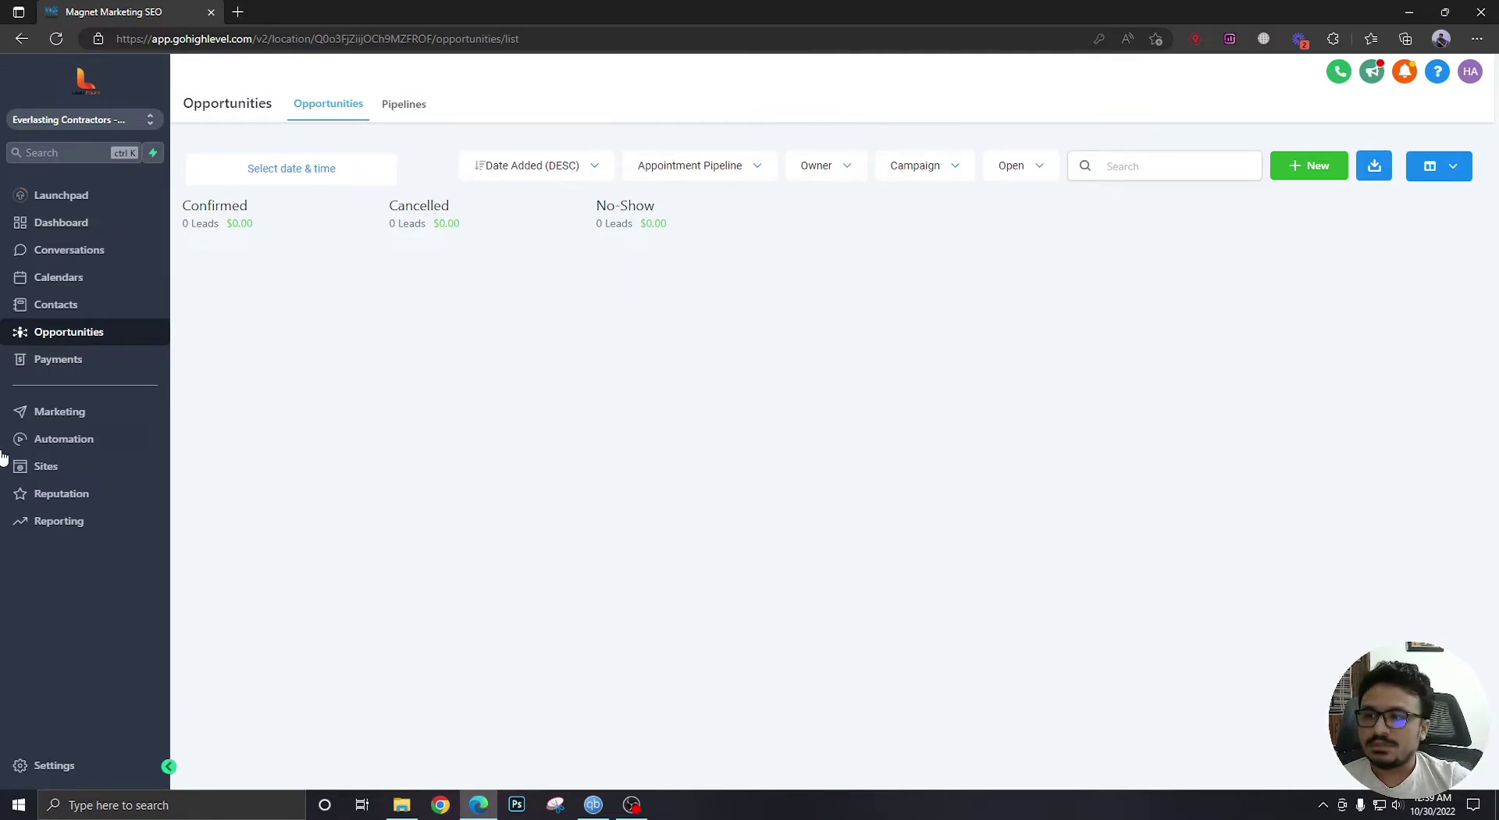
Check the Calendars settings, then go to the Appointment Automations workflow folder.
left_click(63, 443)
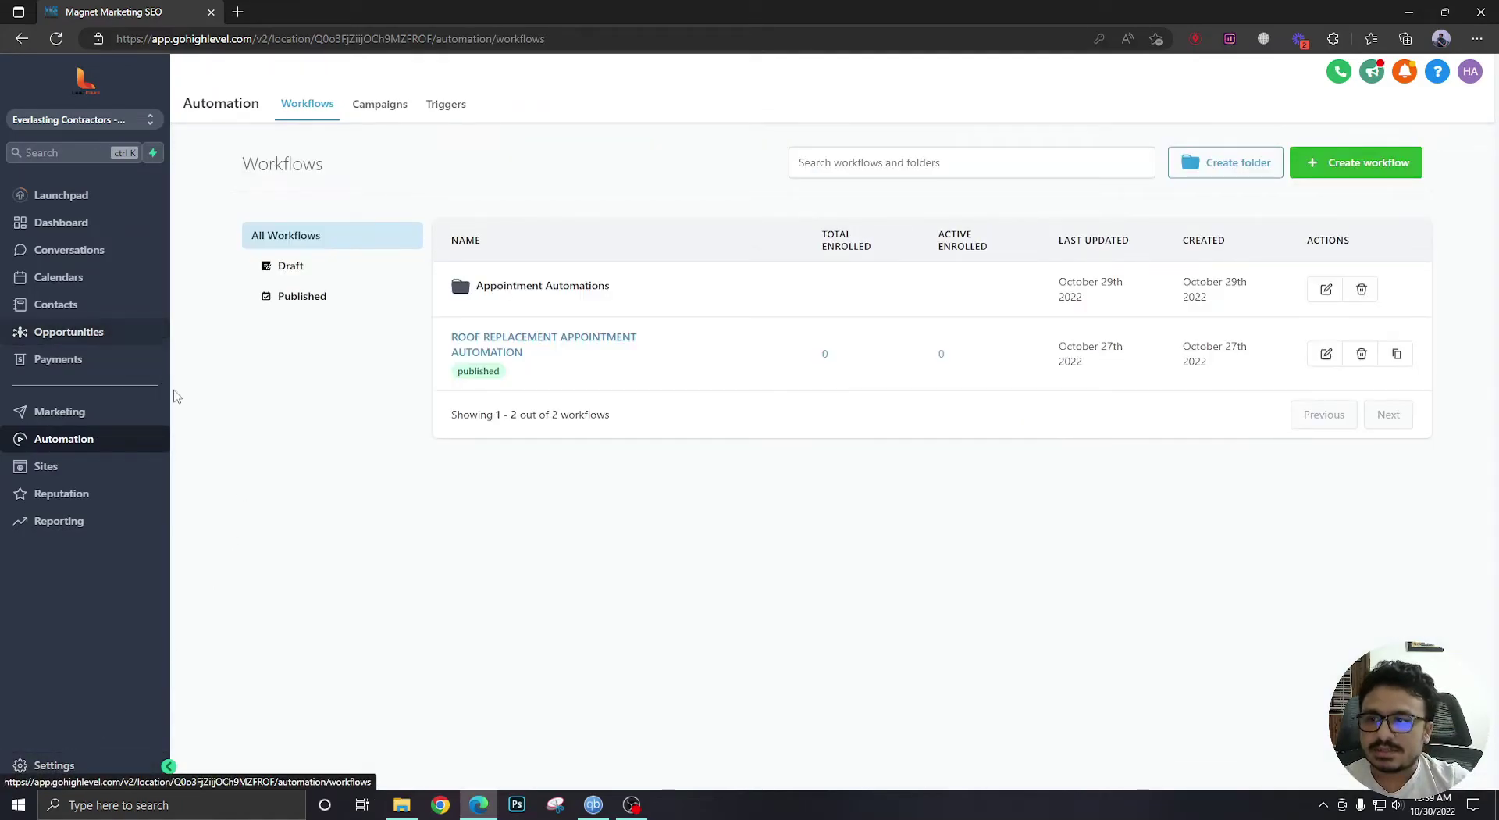
left_click(59, 766)
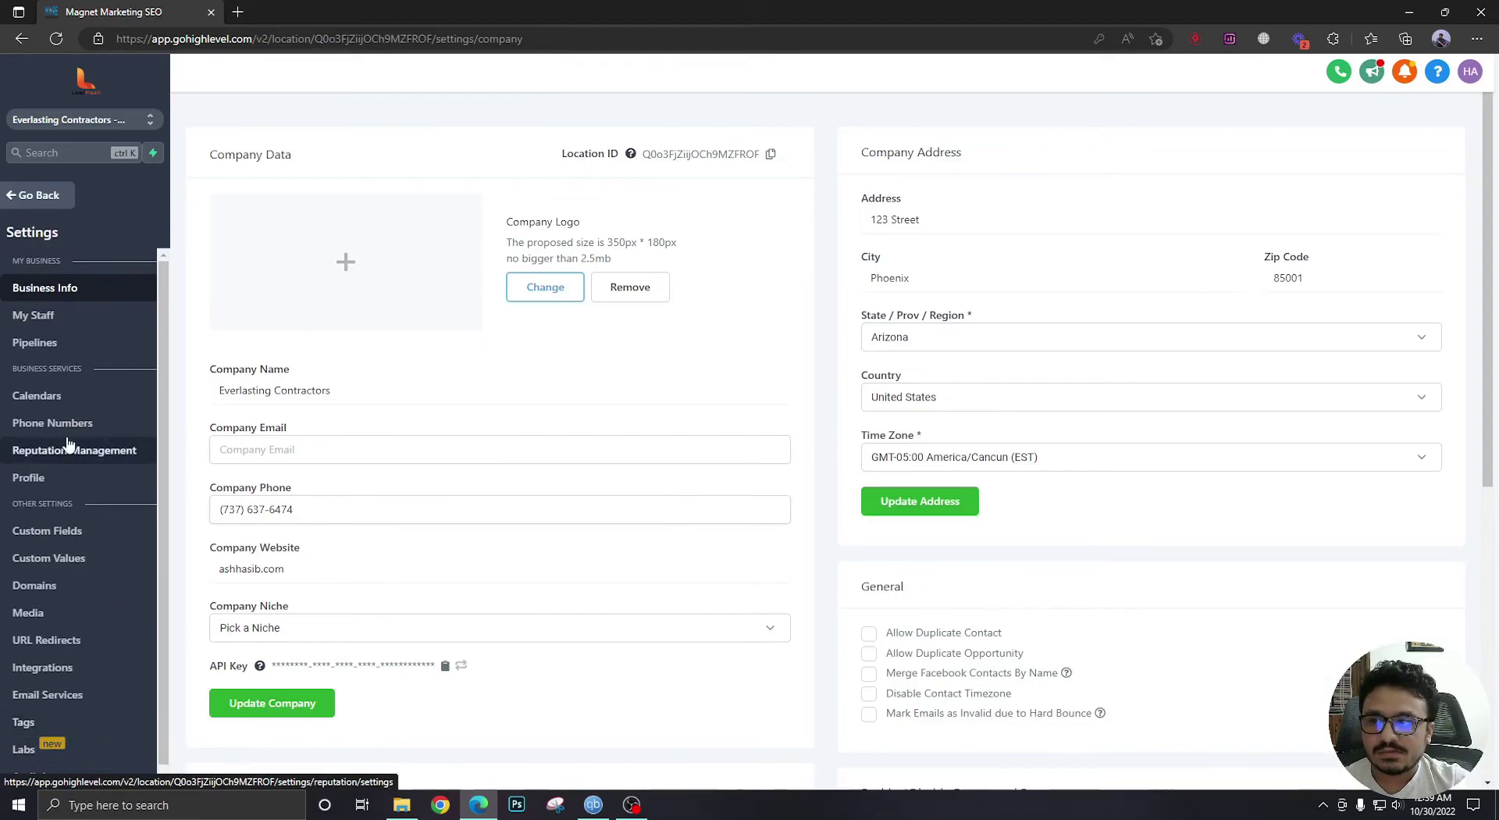
left_click(47, 396)
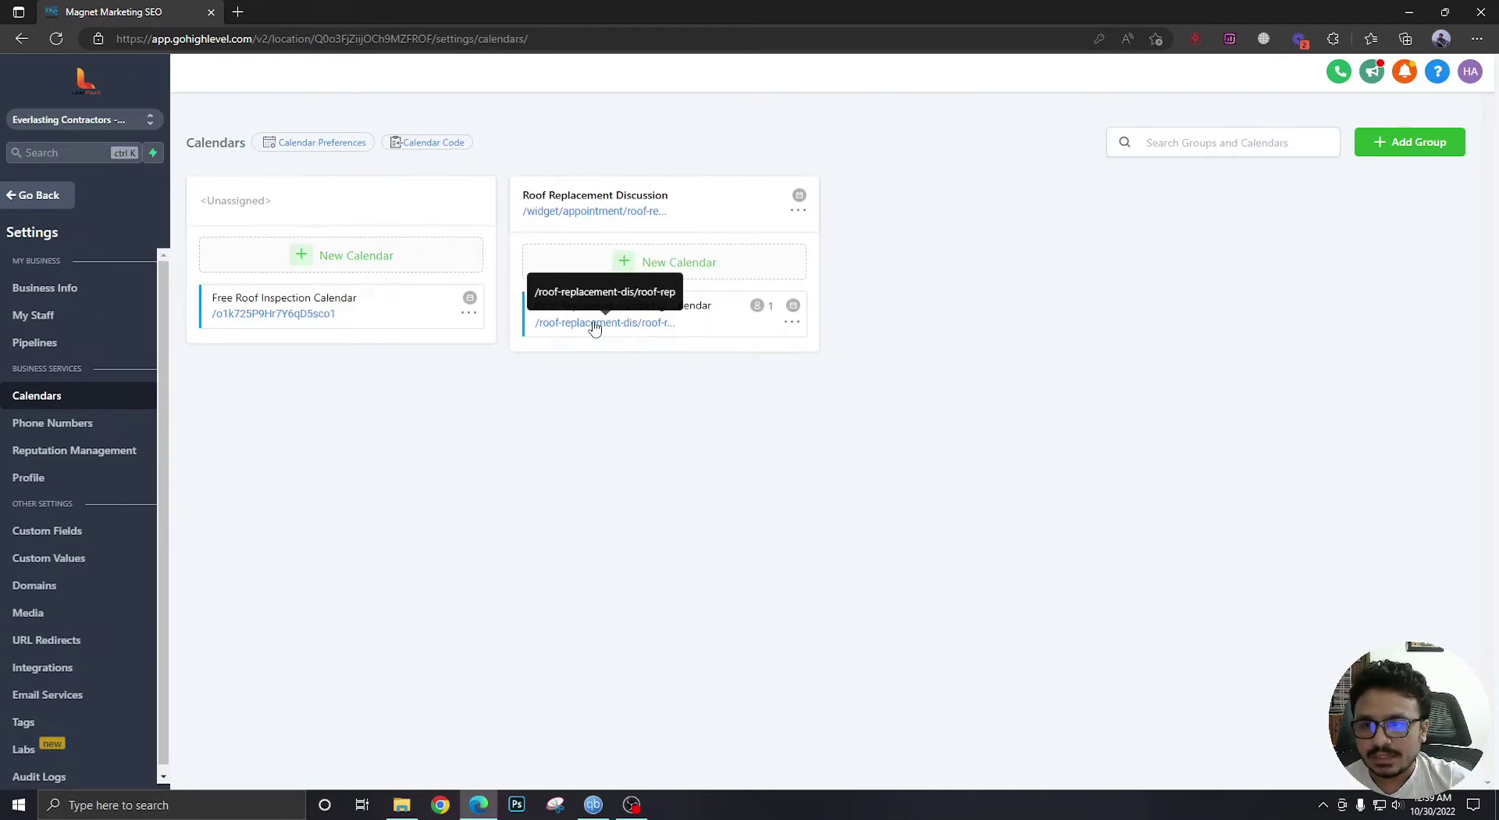
left_click(39, 194)
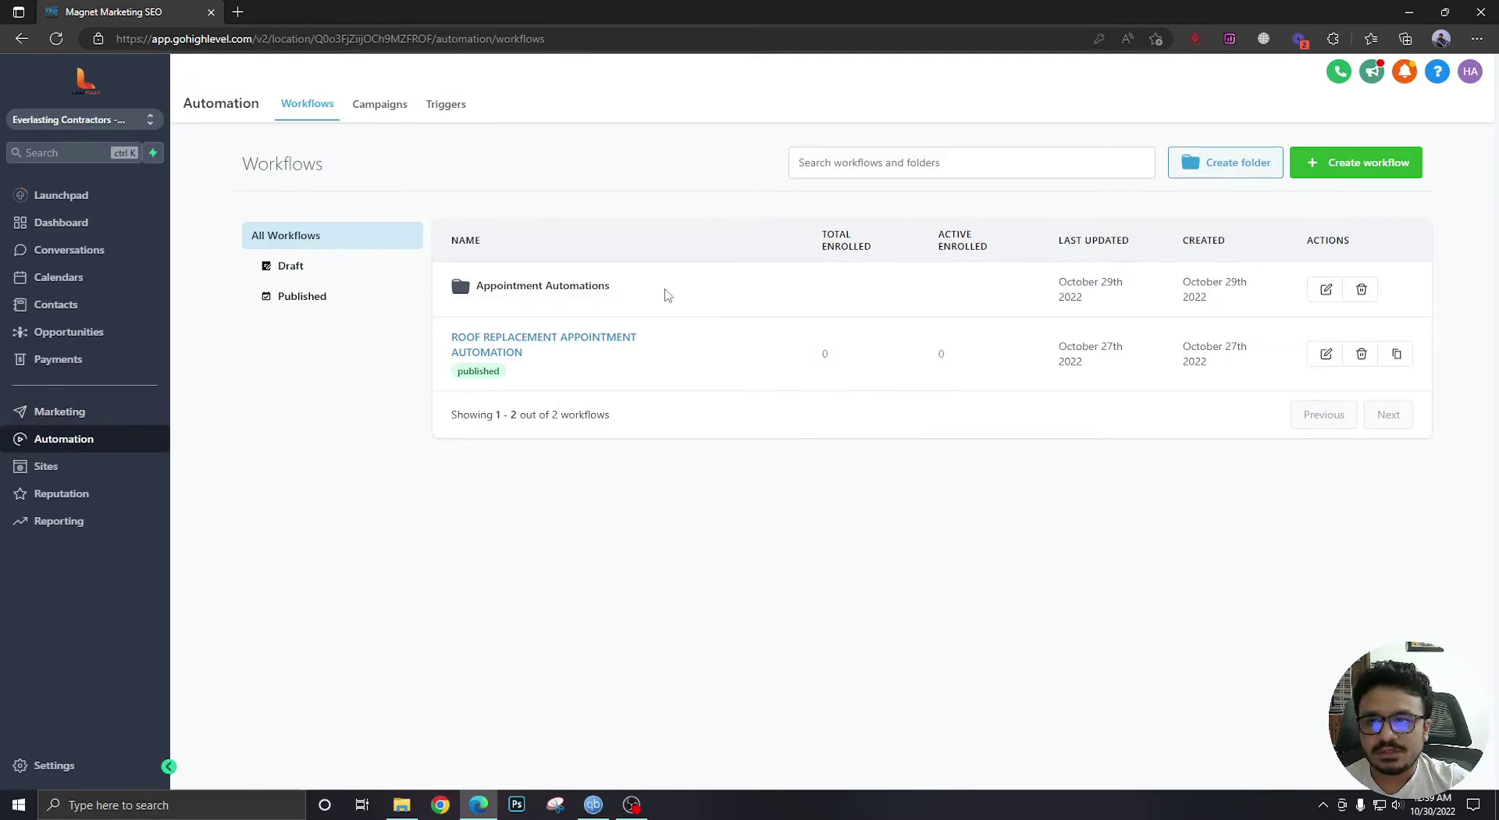
left_click(534, 289)
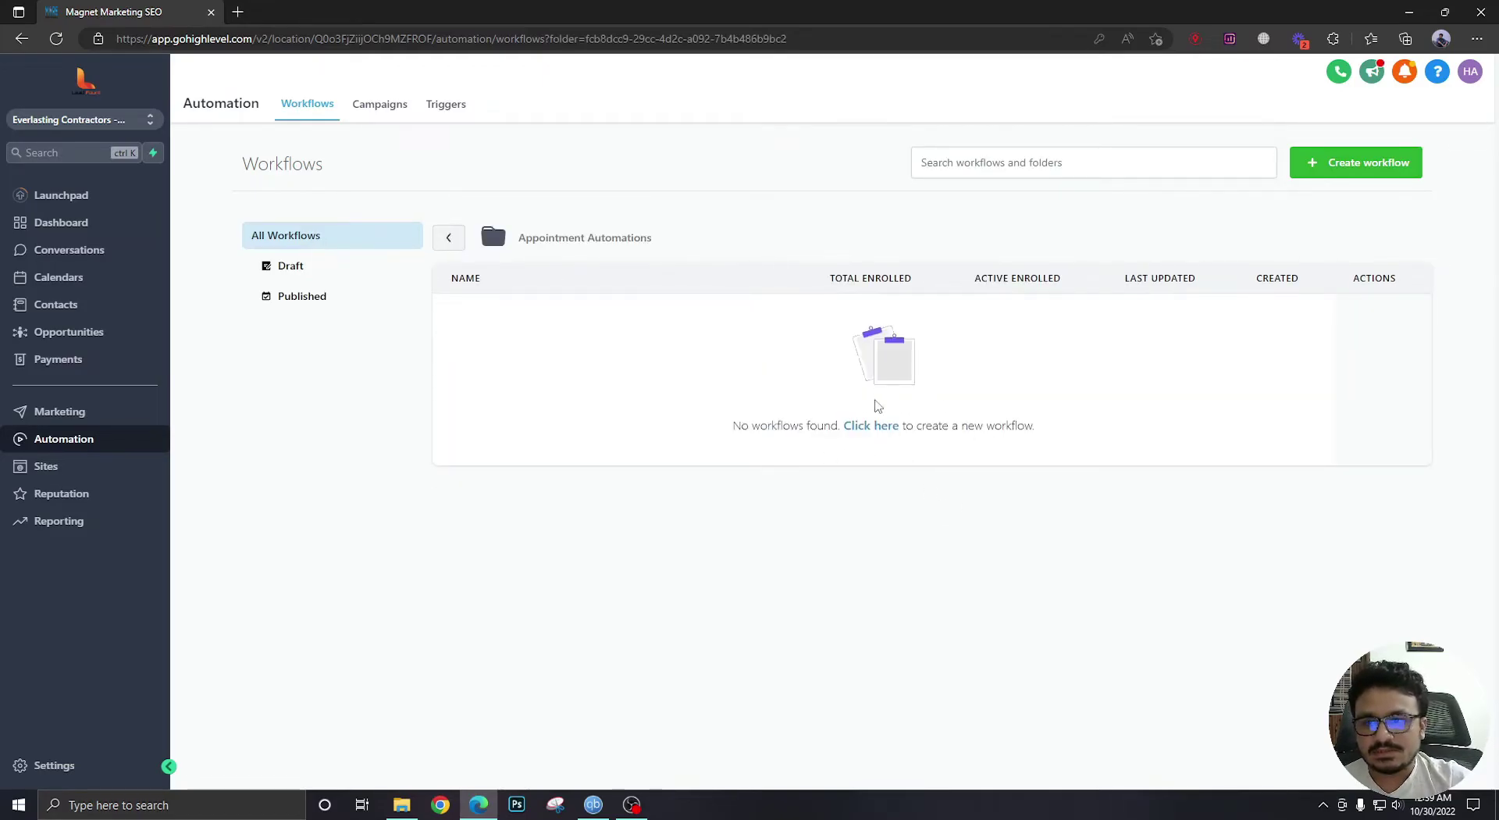
Create a blank workflow from scratch titled 'Appointment Confirmed'.
left_click(1345, 173)
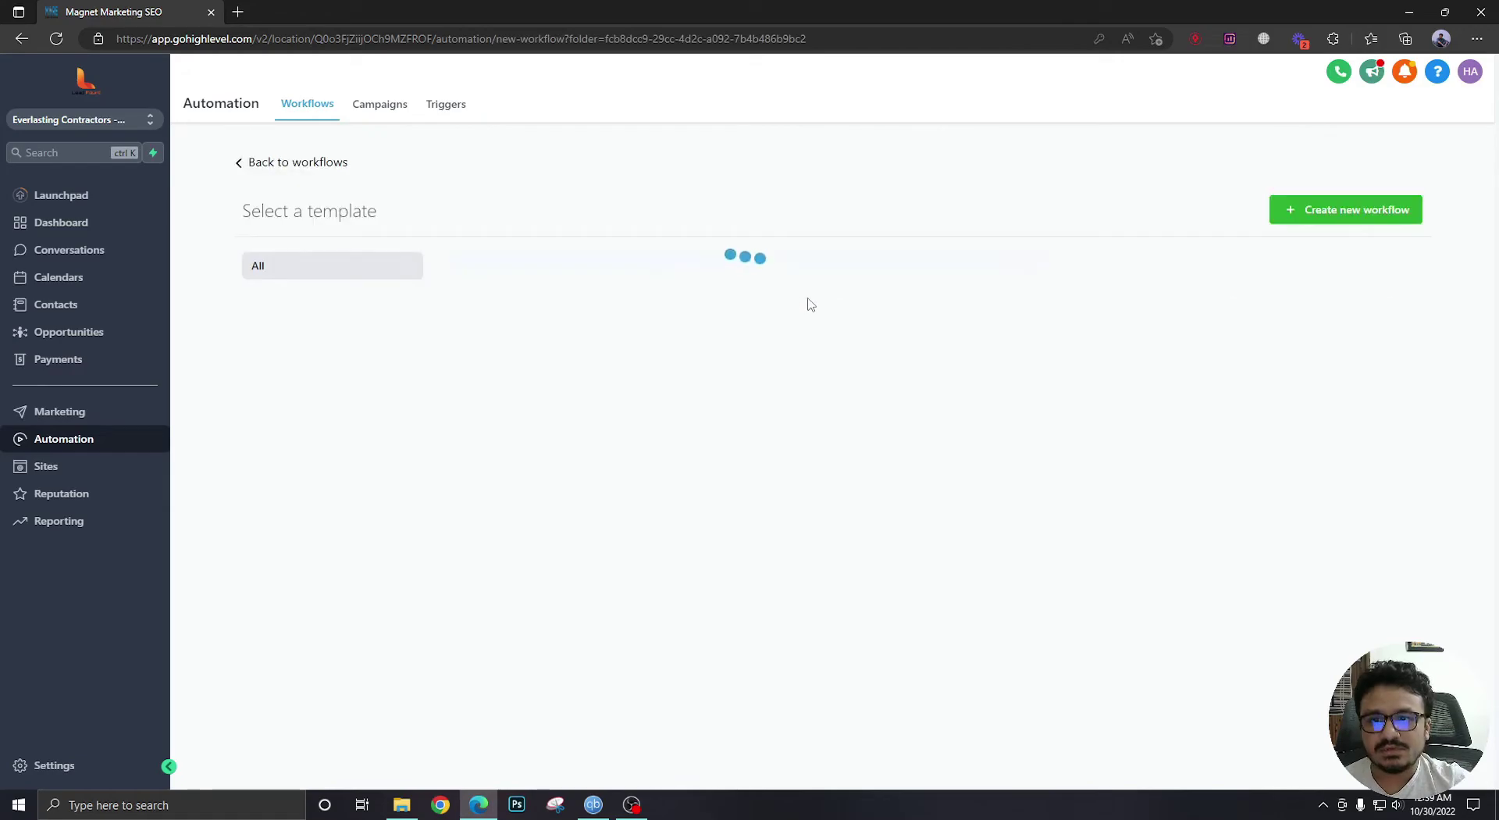
left_click(660, 466)
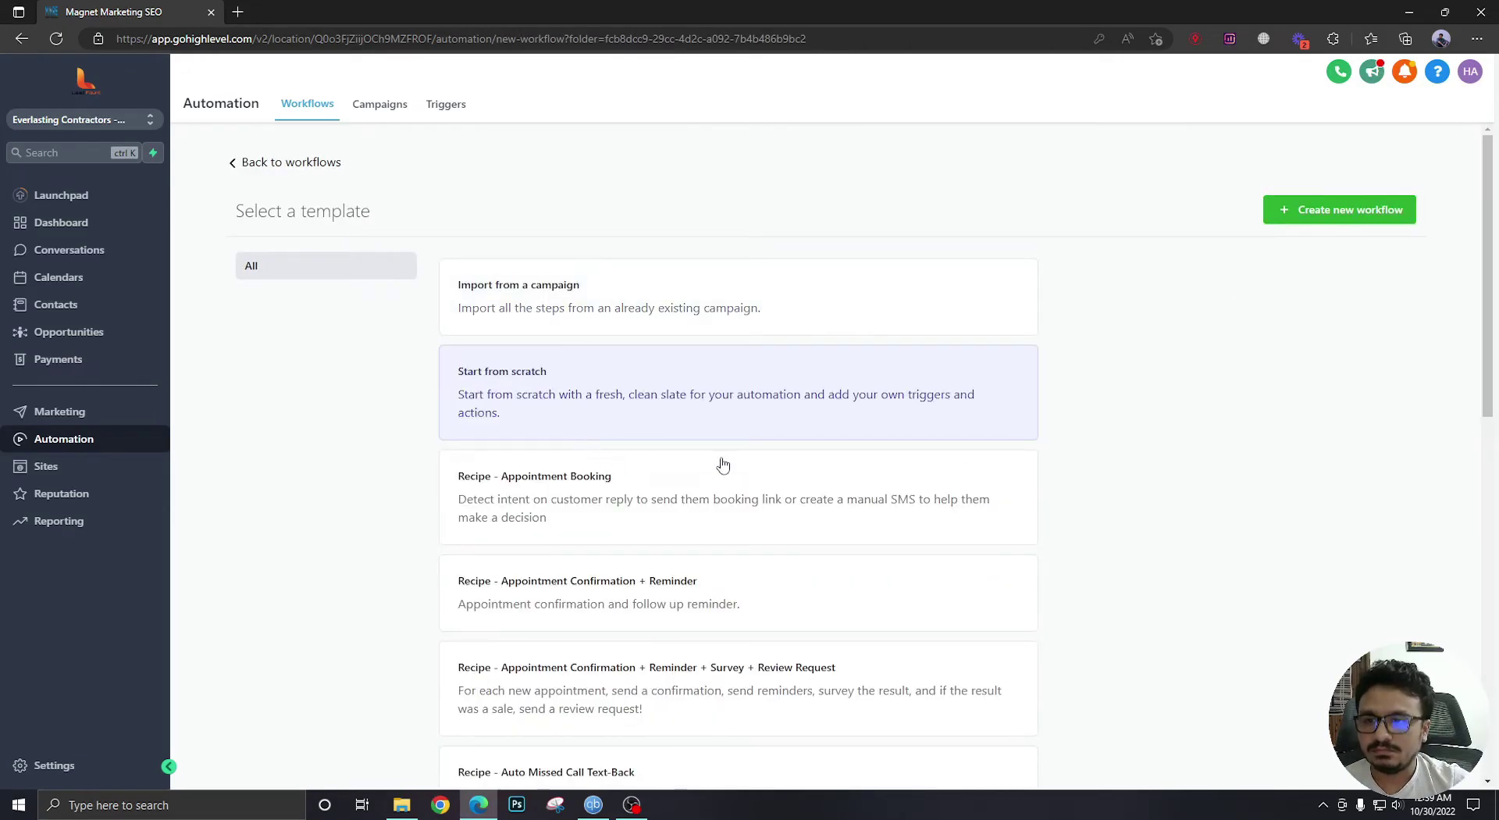
left_click(1329, 209)
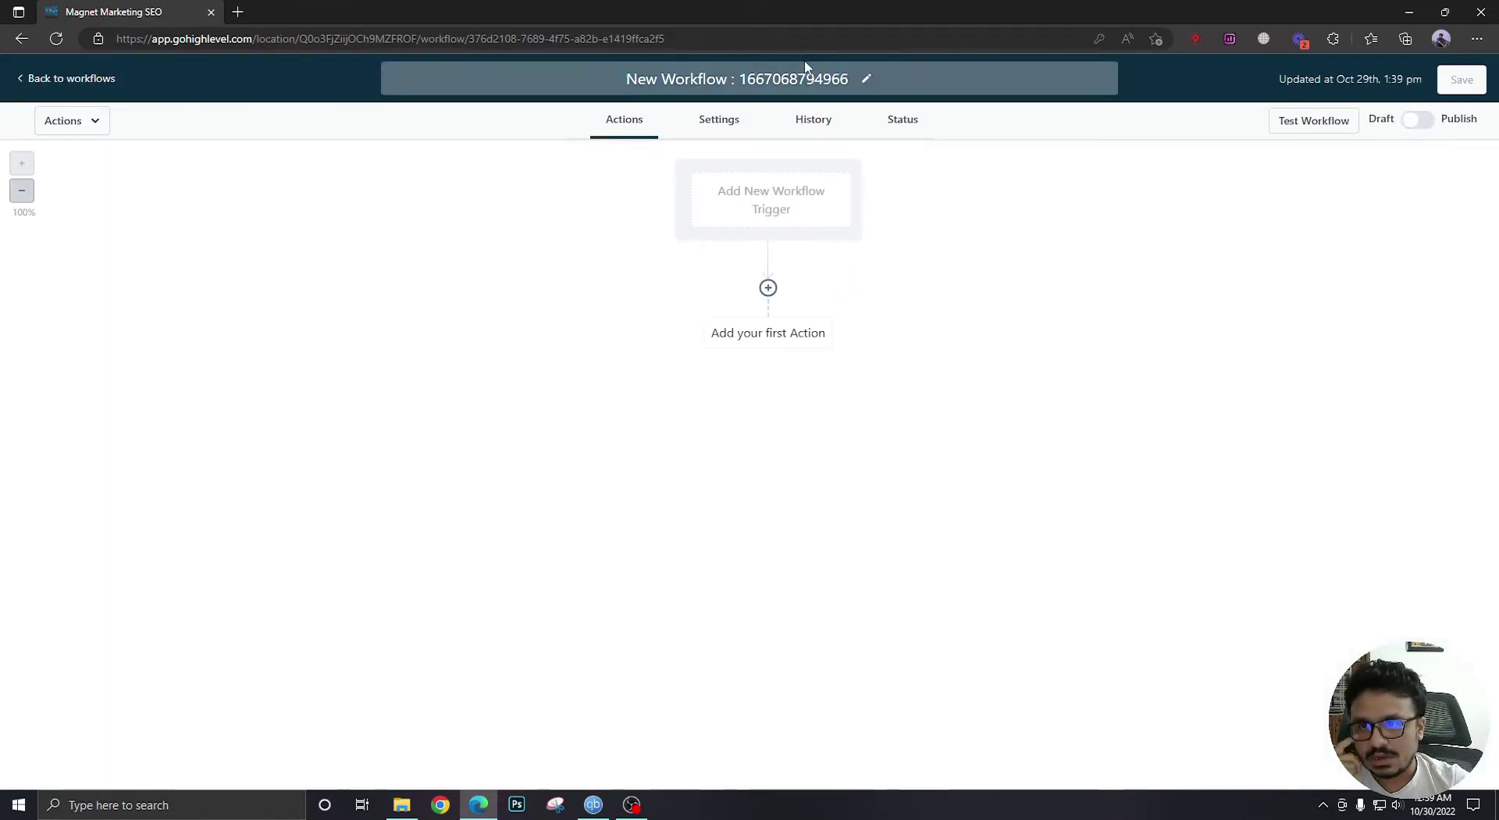
left_click(728, 76)
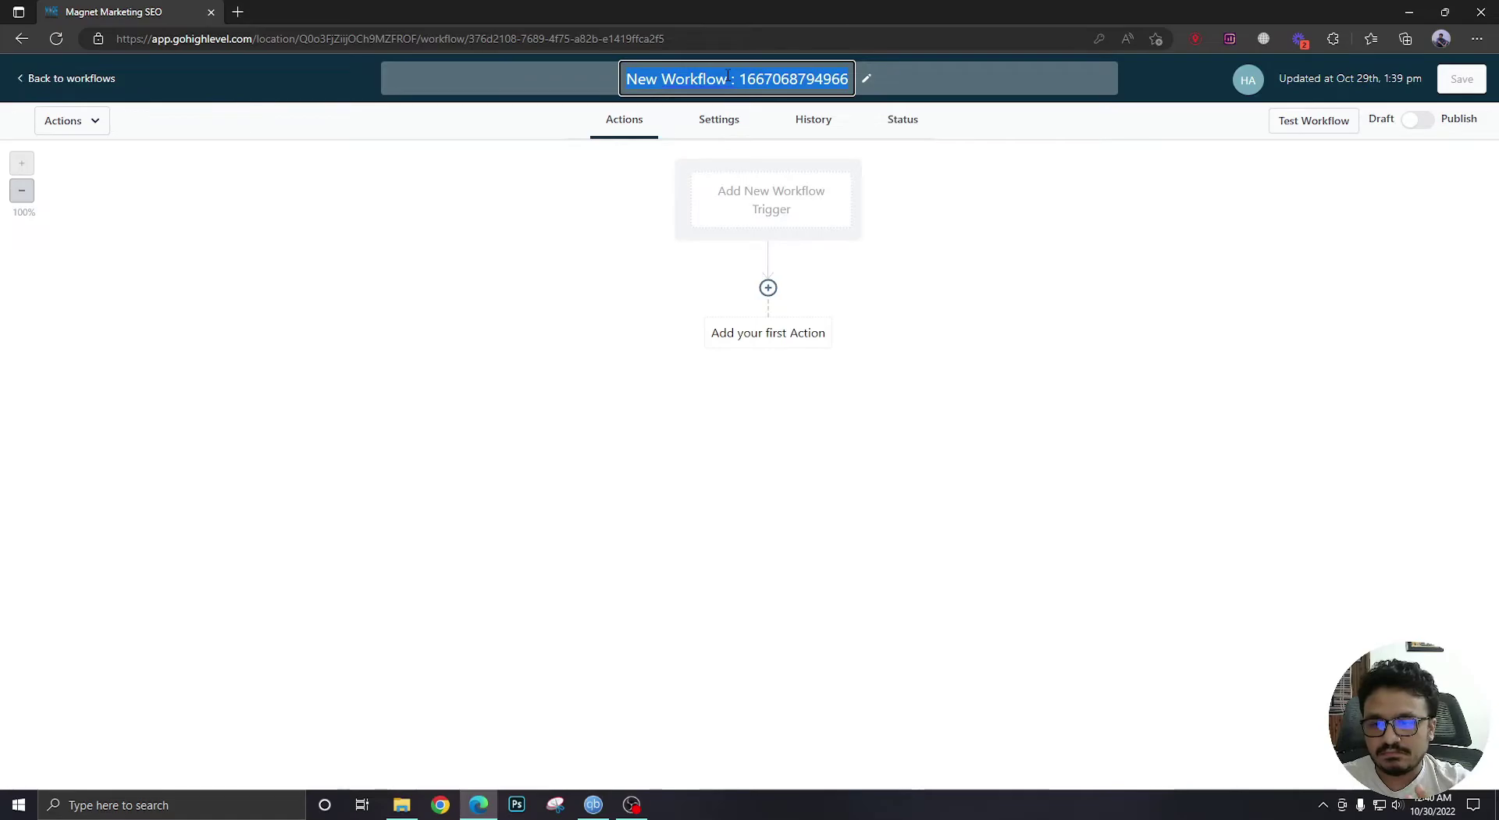
type("Ap")
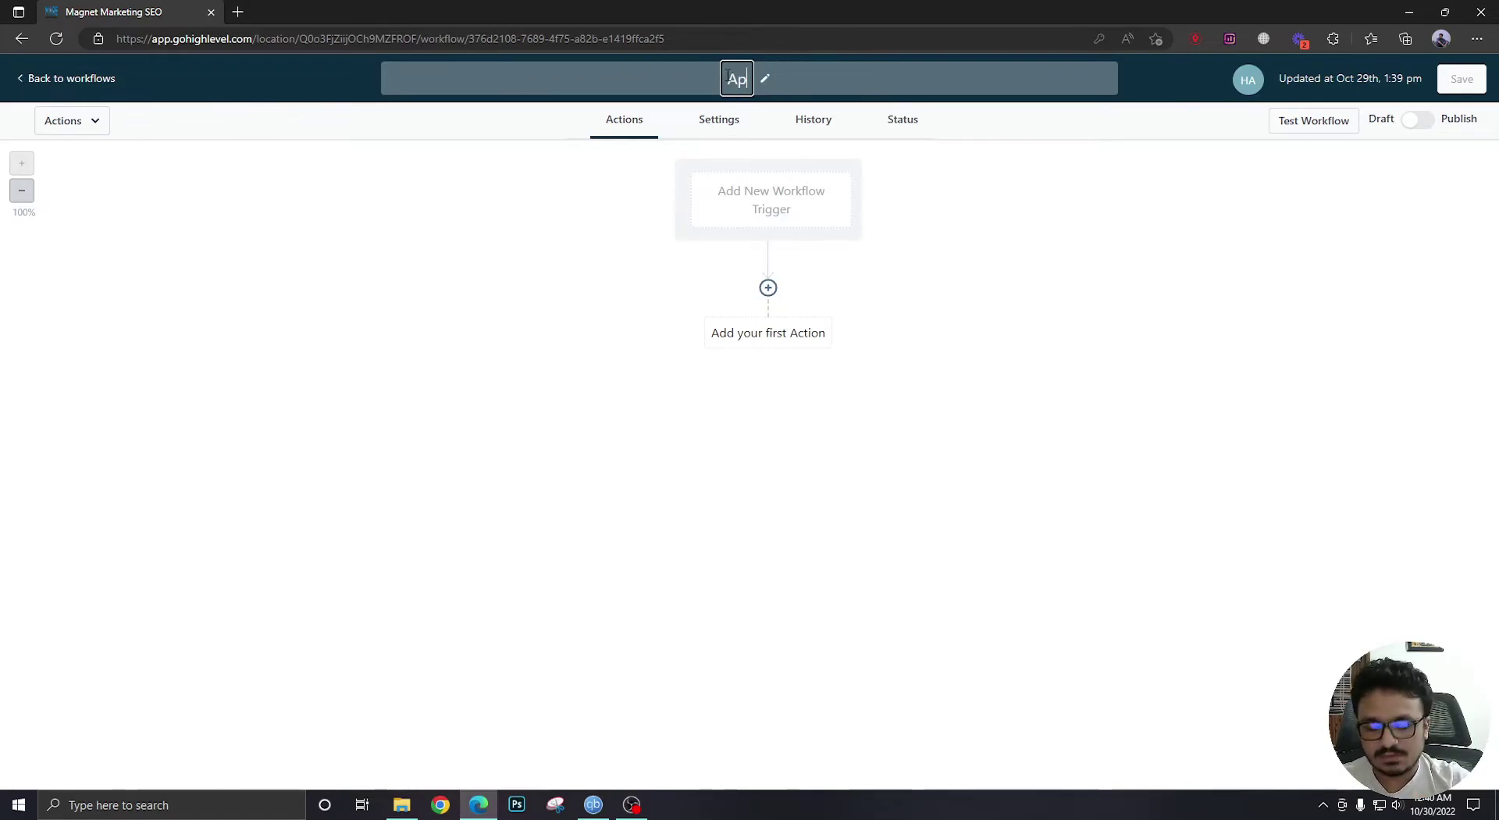
type("pointment")
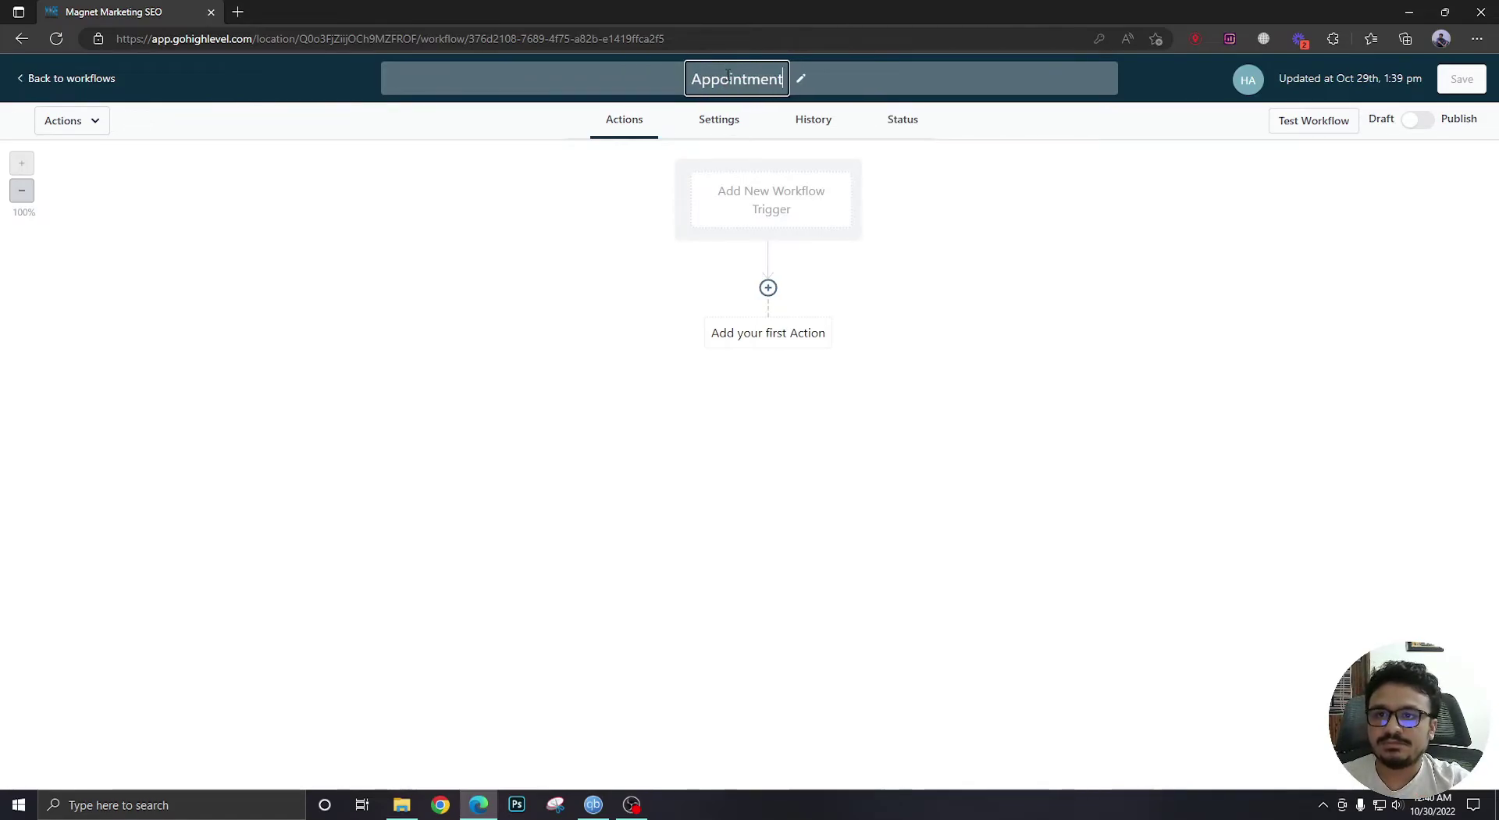
type(" Confirmed")
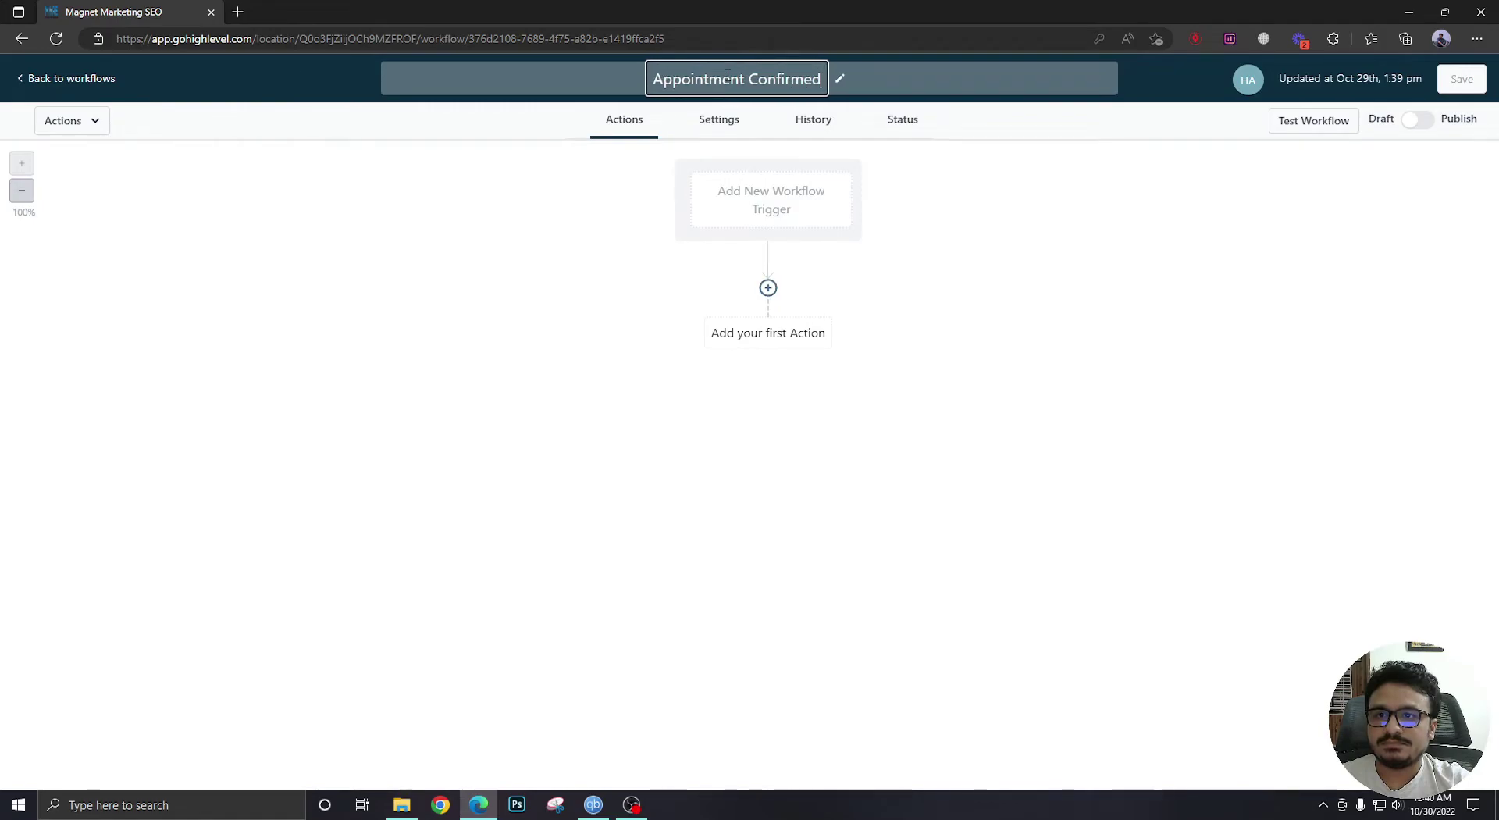
key("Return")
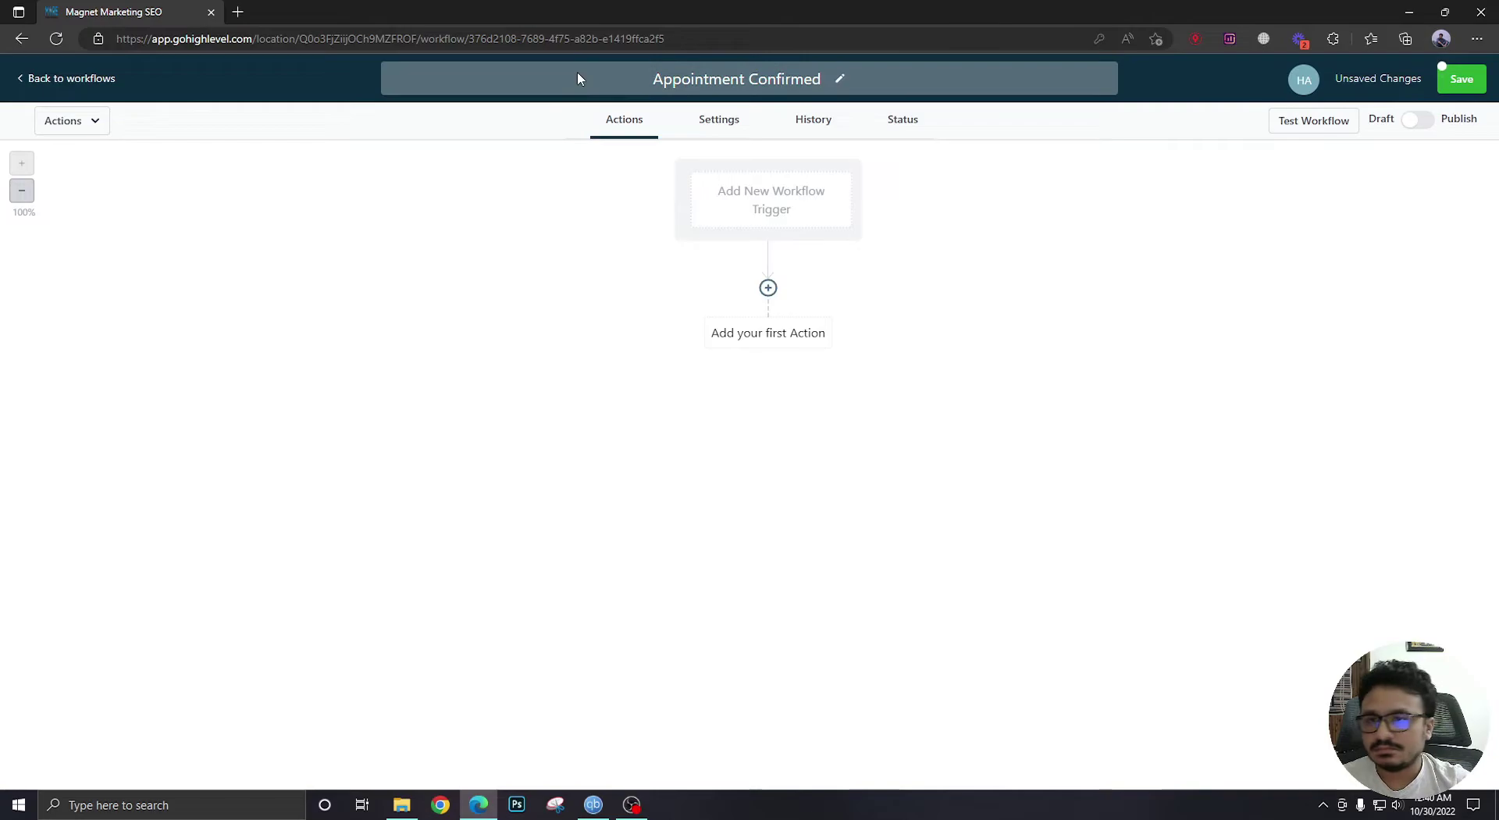
left_click(762, 189)
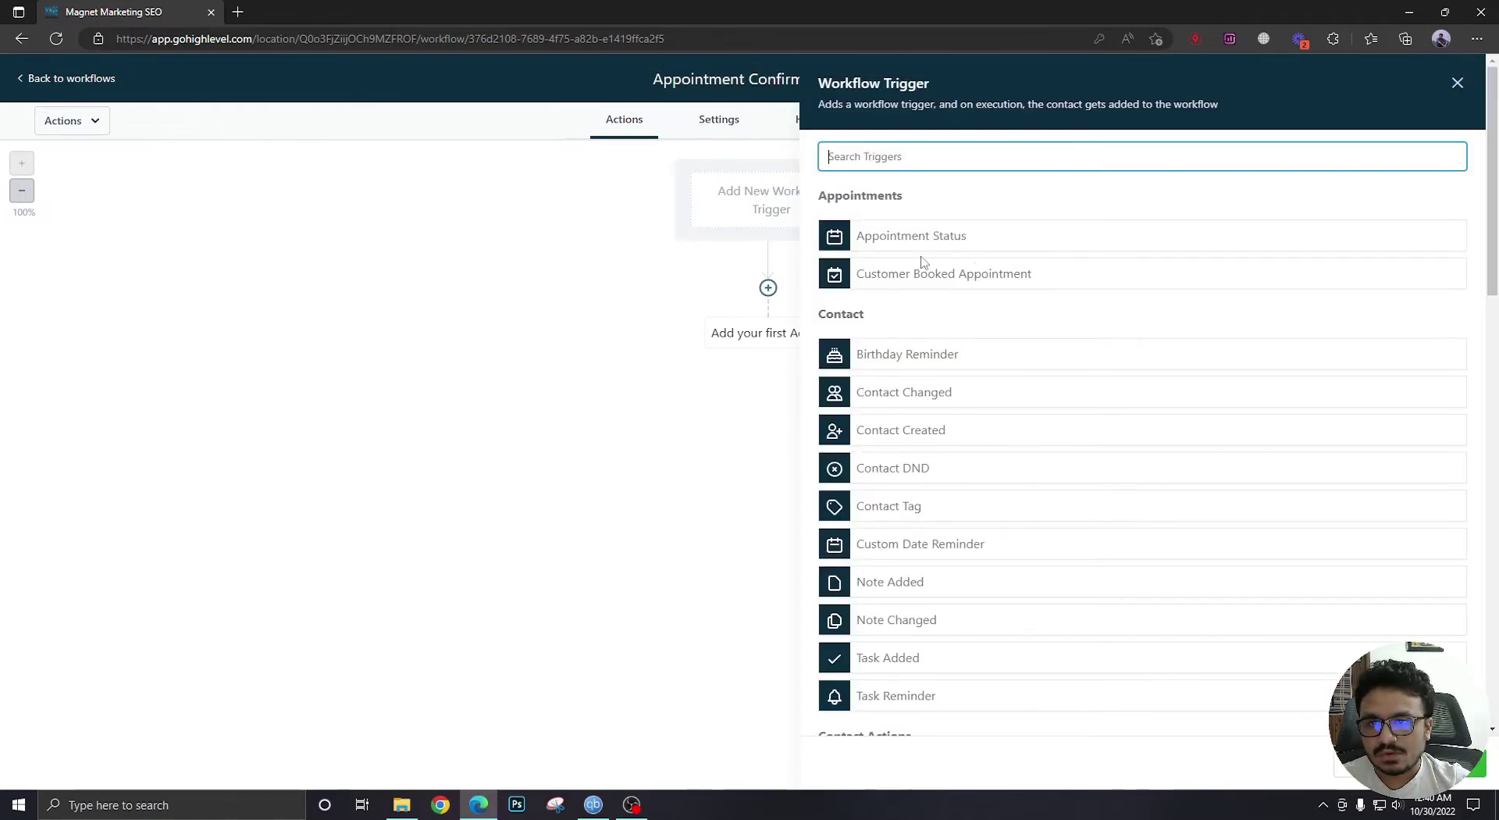
Add a Customer Booked Appointment trigger filtered to the Roof Replacement Discussion calendar group.
left_click(972, 287)
left_click(859, 321)
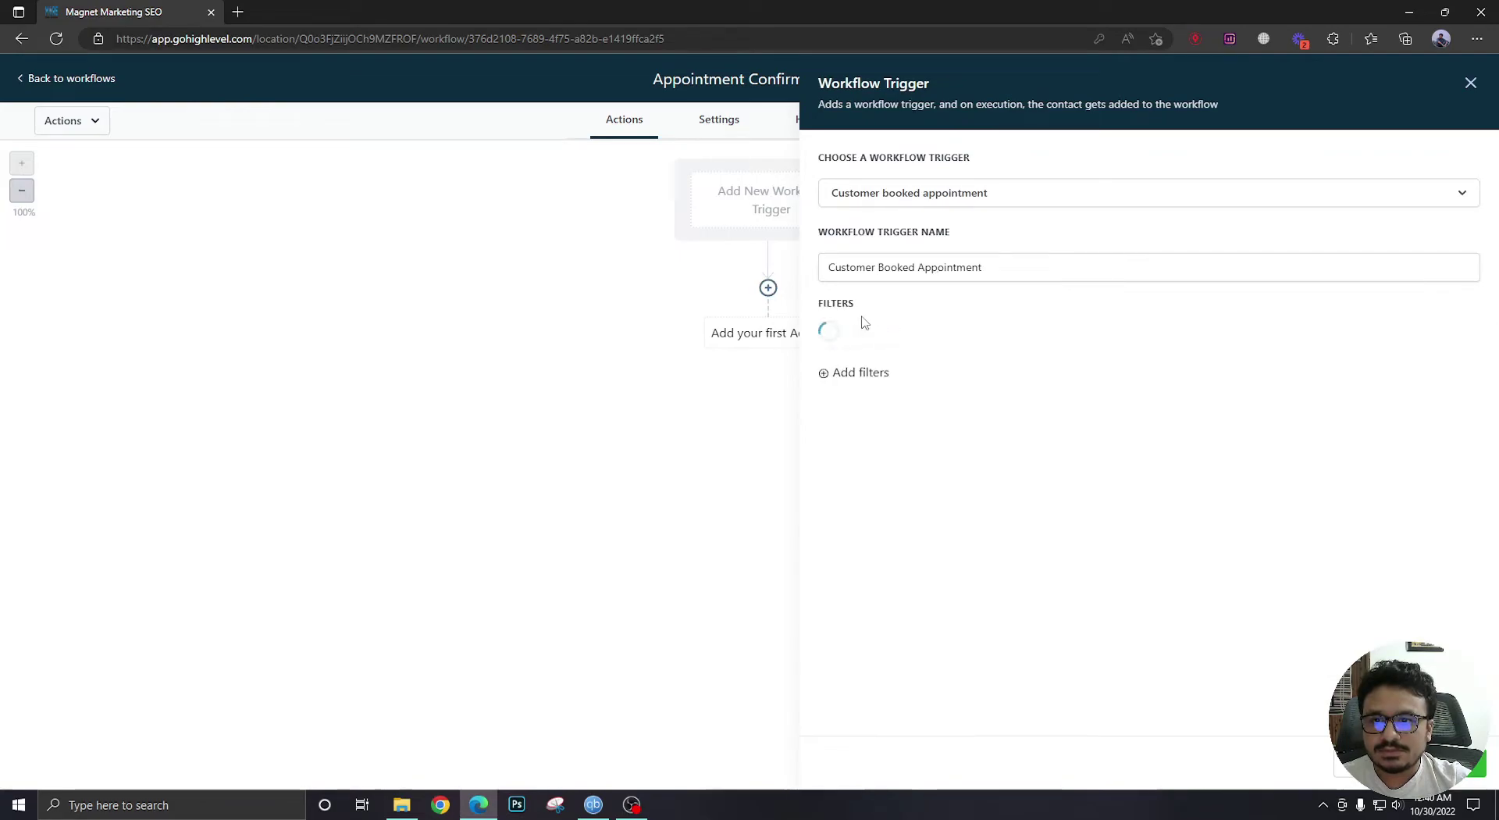
left_click(879, 336)
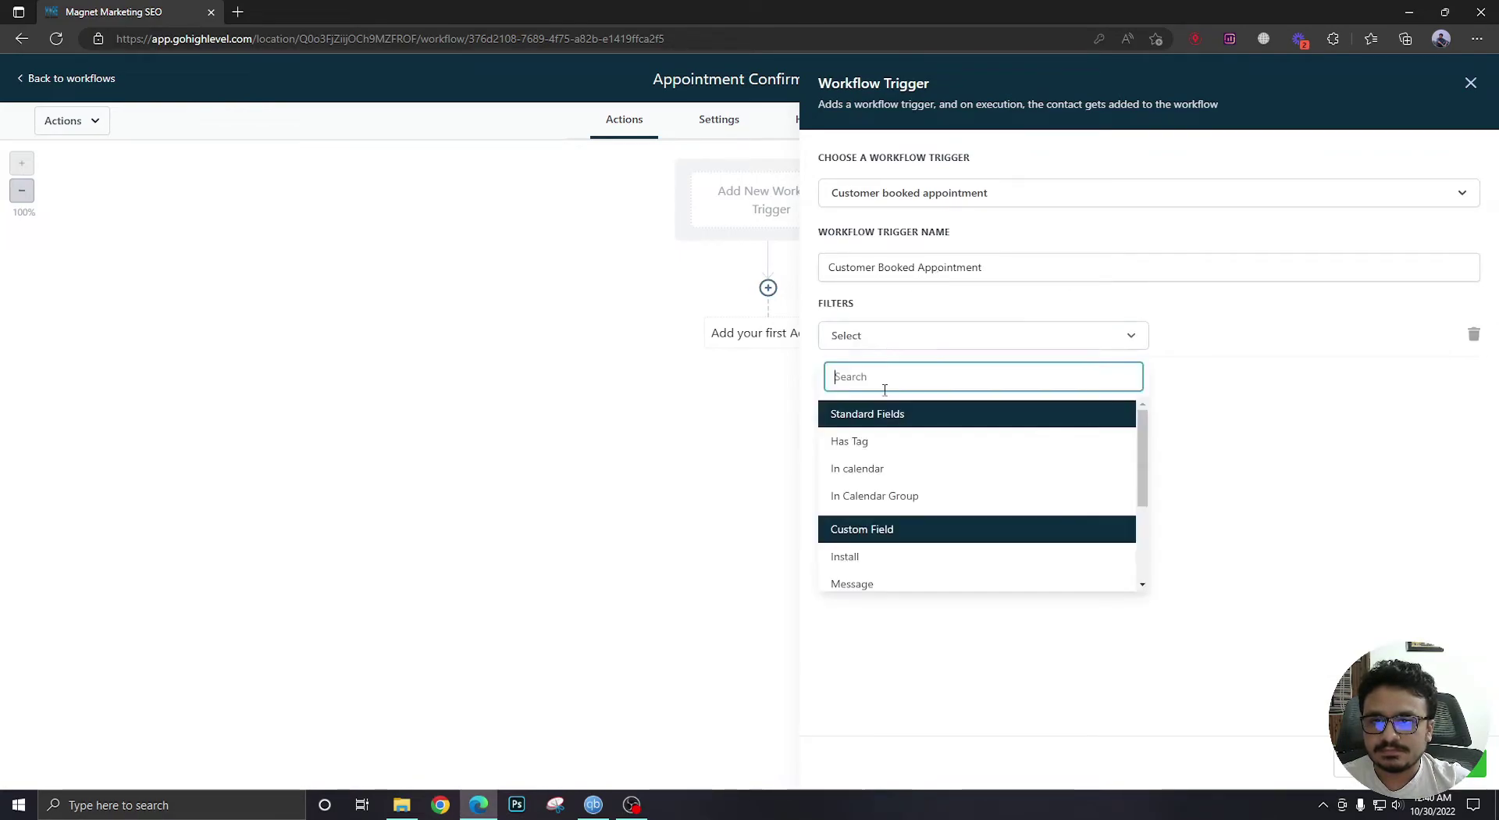
left_click(881, 496)
left_click(1208, 344)
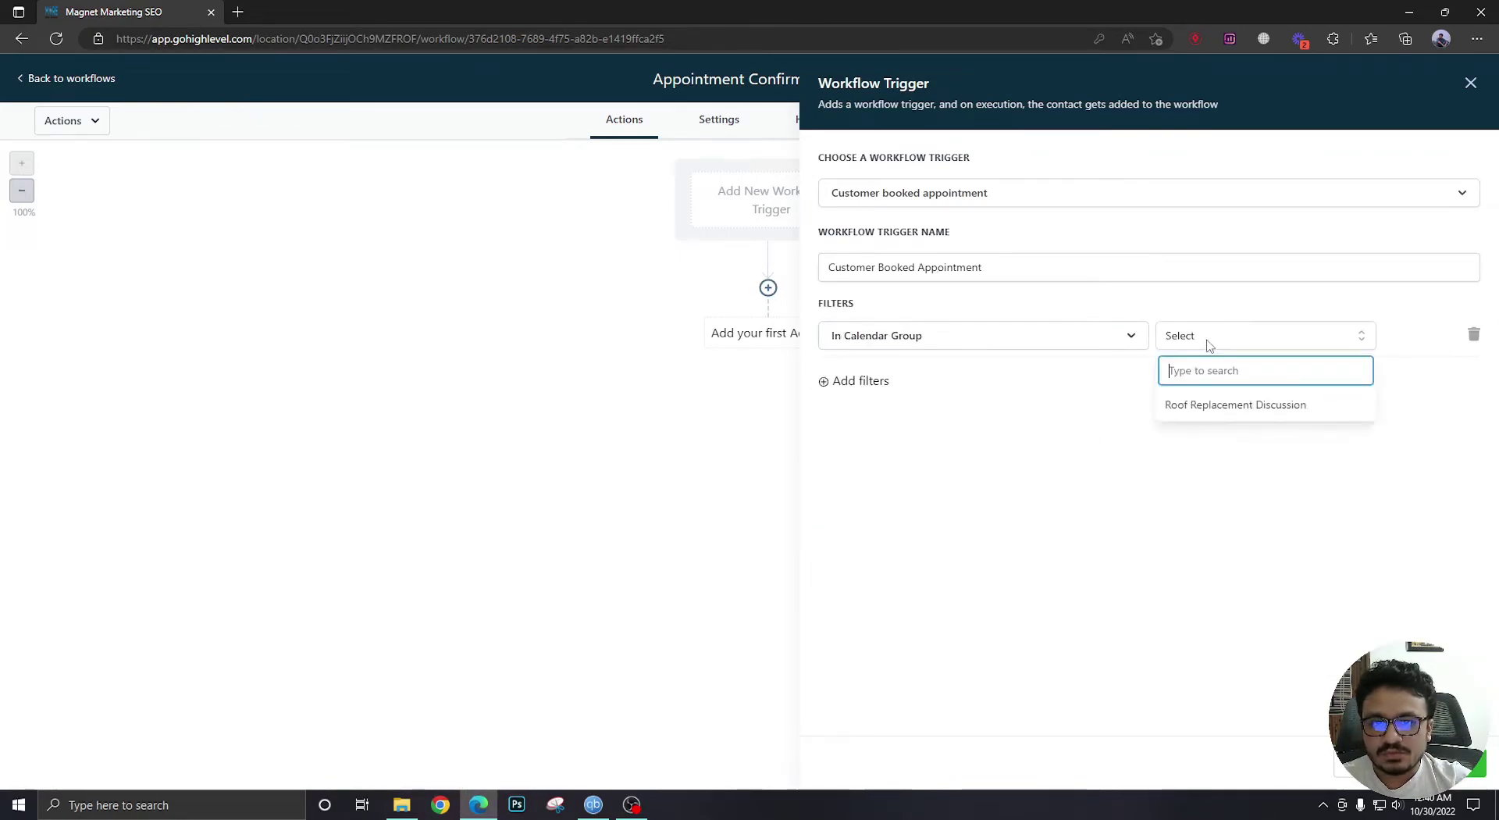
left_click(1202, 419)
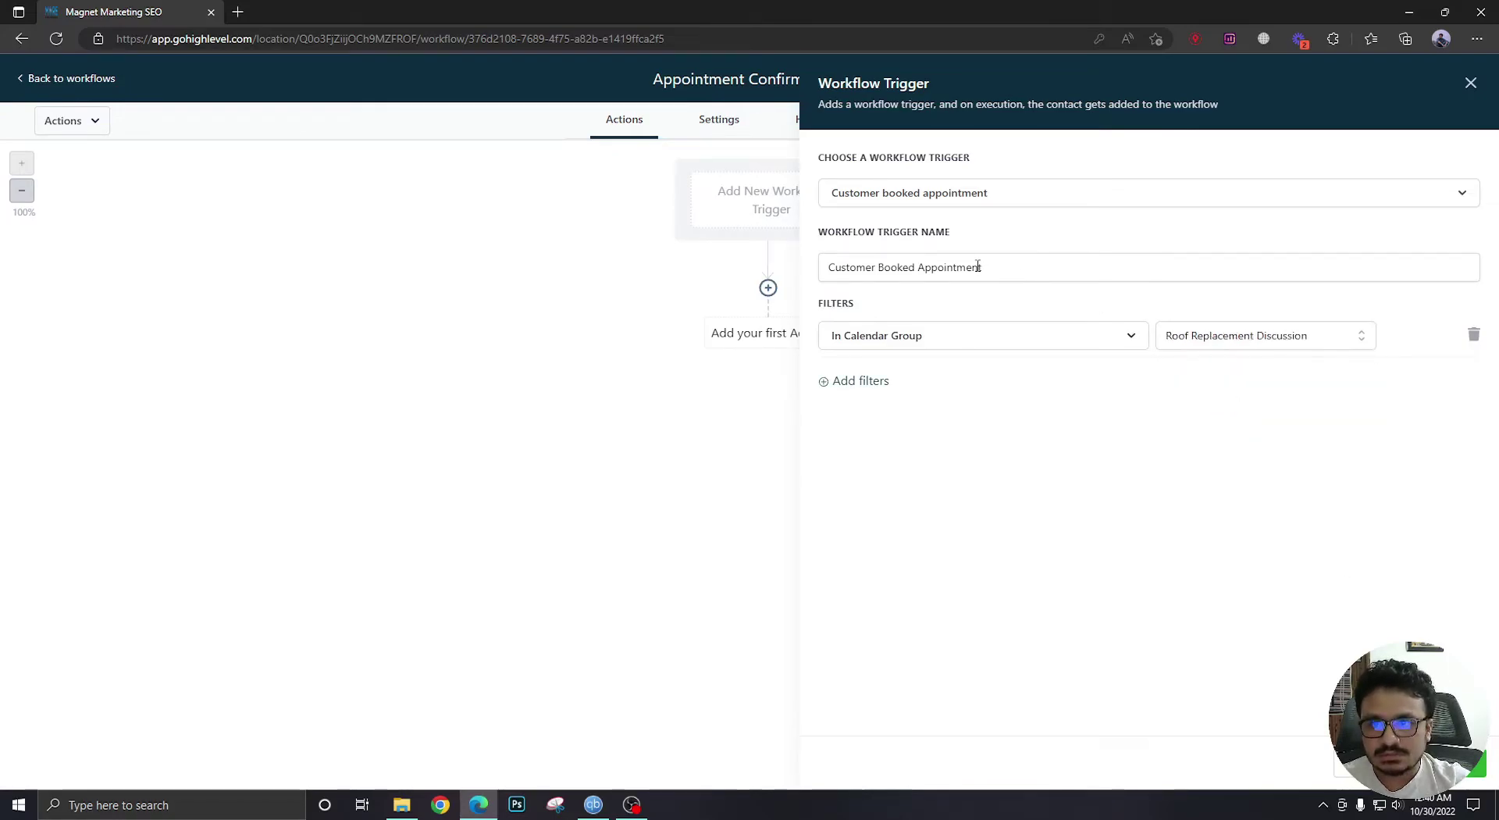
left_click_drag(999, 271, 826, 269)
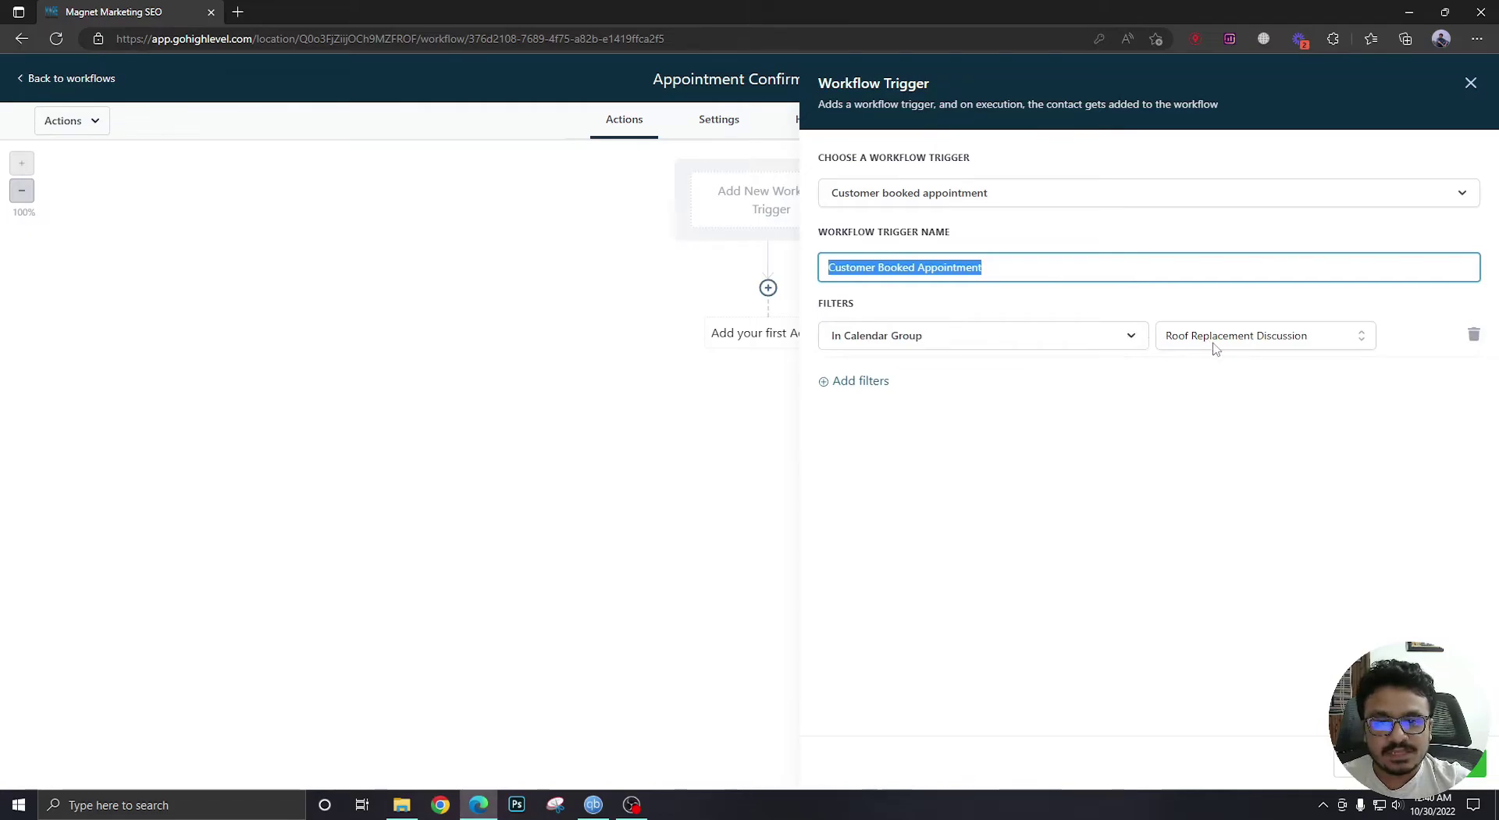
left_click(1436, 763)
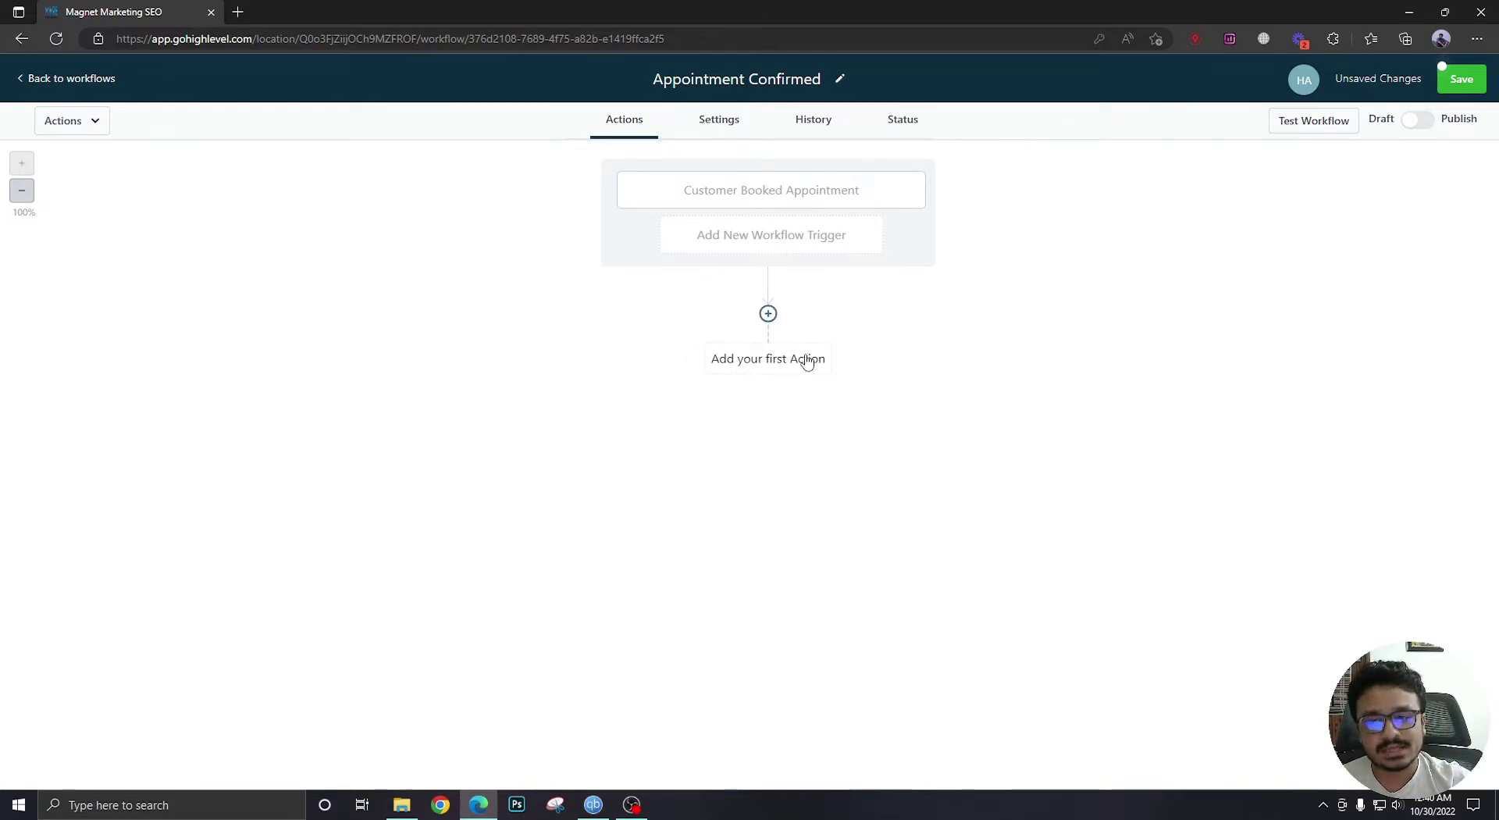
Add a Create/Update Opportunity action targeting Appointment Pipeline's Confirmed stage.
left_click(769, 314)
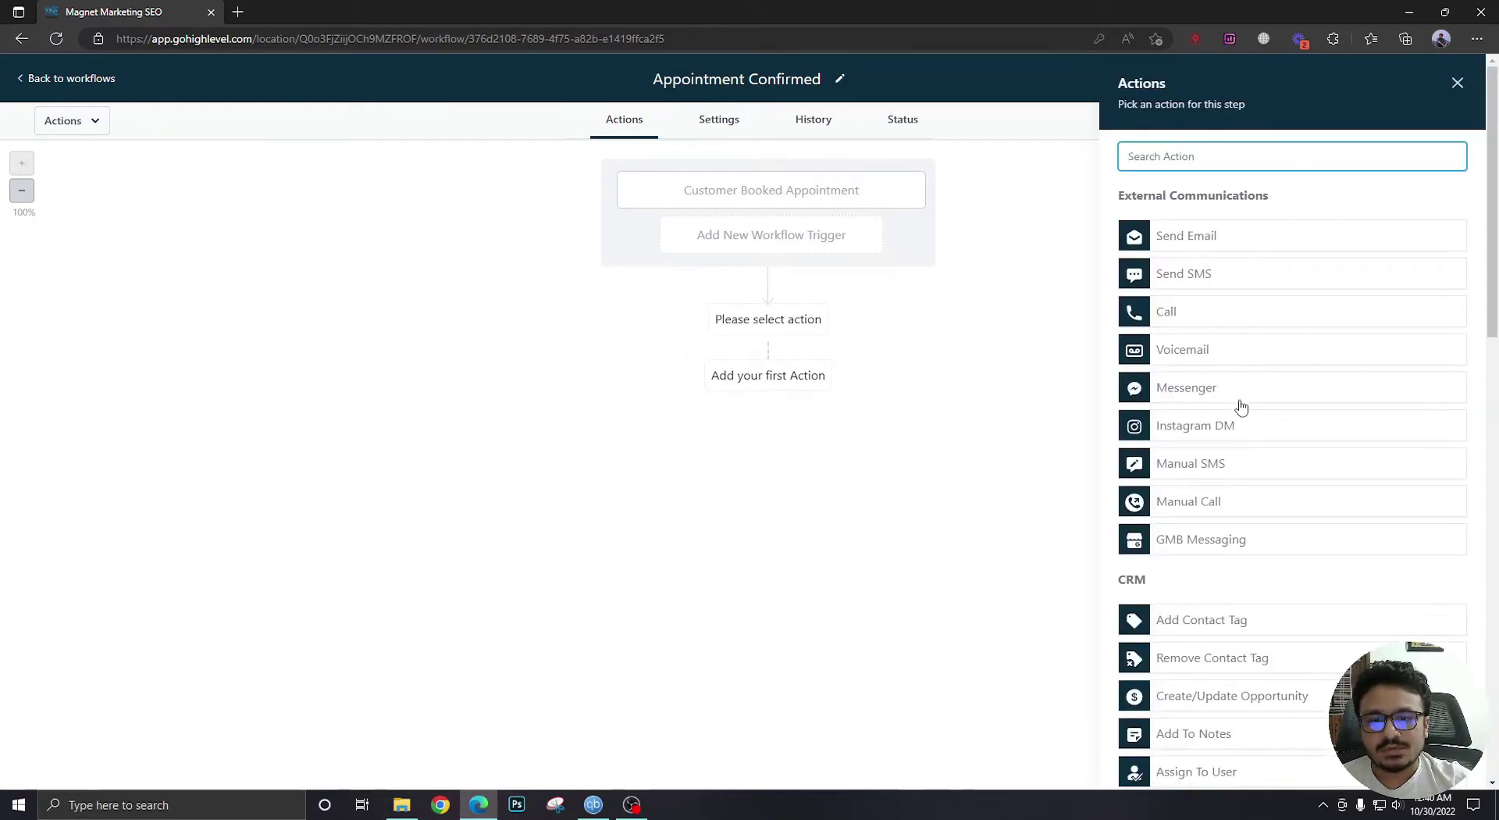
scroll(1241, 408, "down", 4)
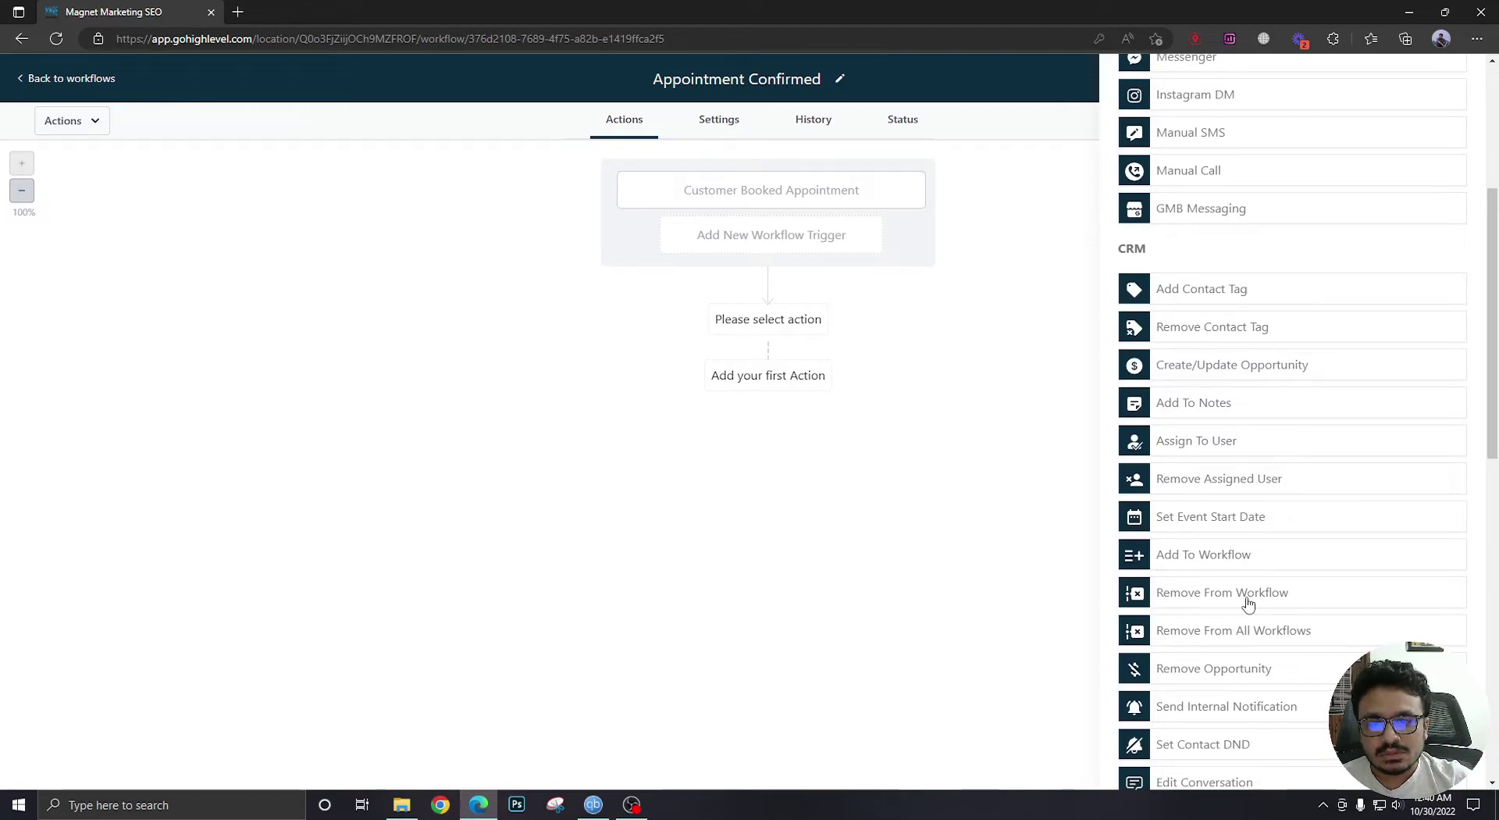
left_click(1246, 370)
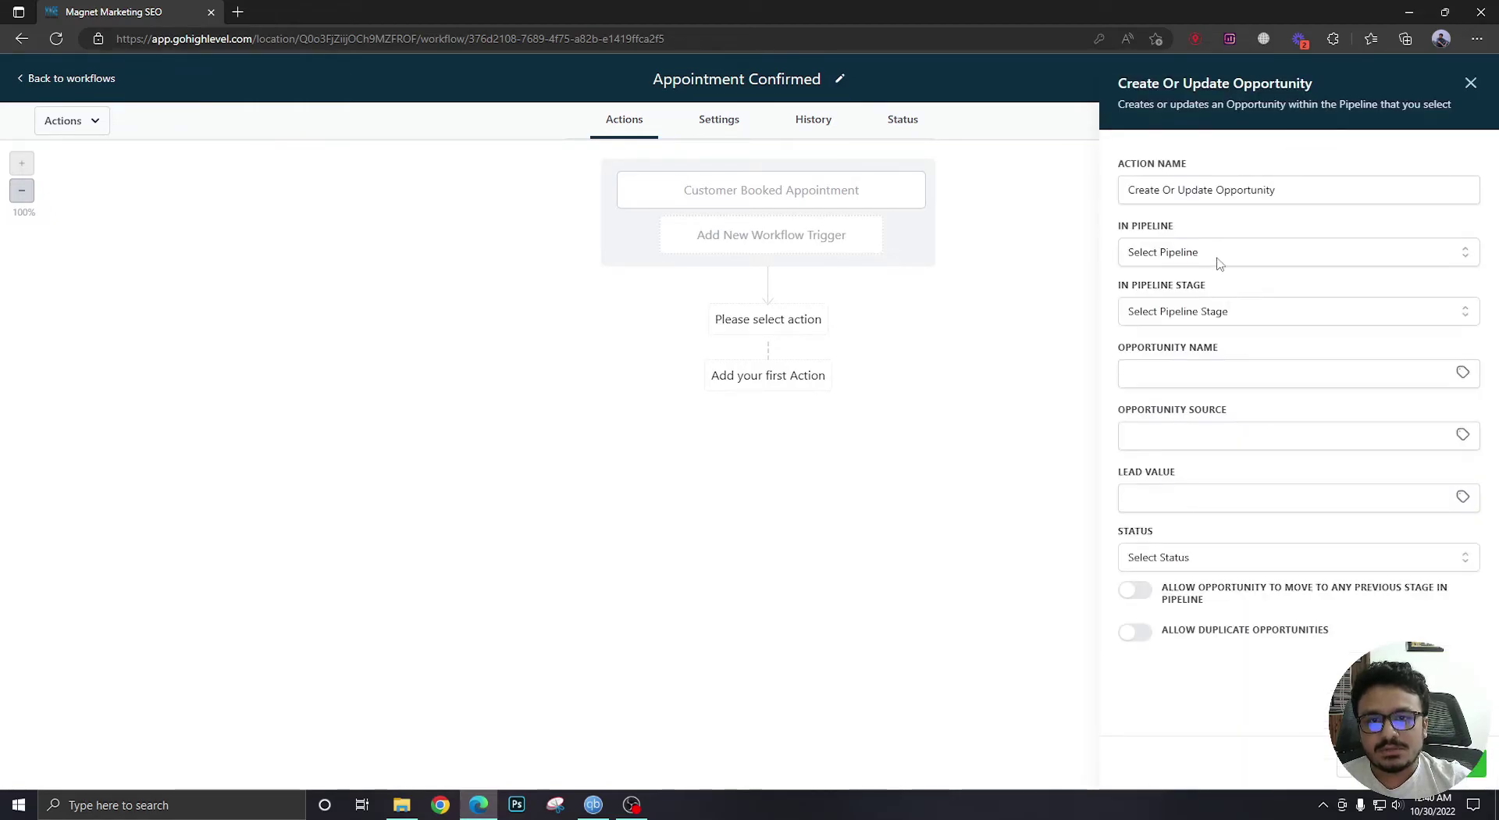
left_click(1208, 258)
left_click(1208, 322)
left_click(1215, 312)
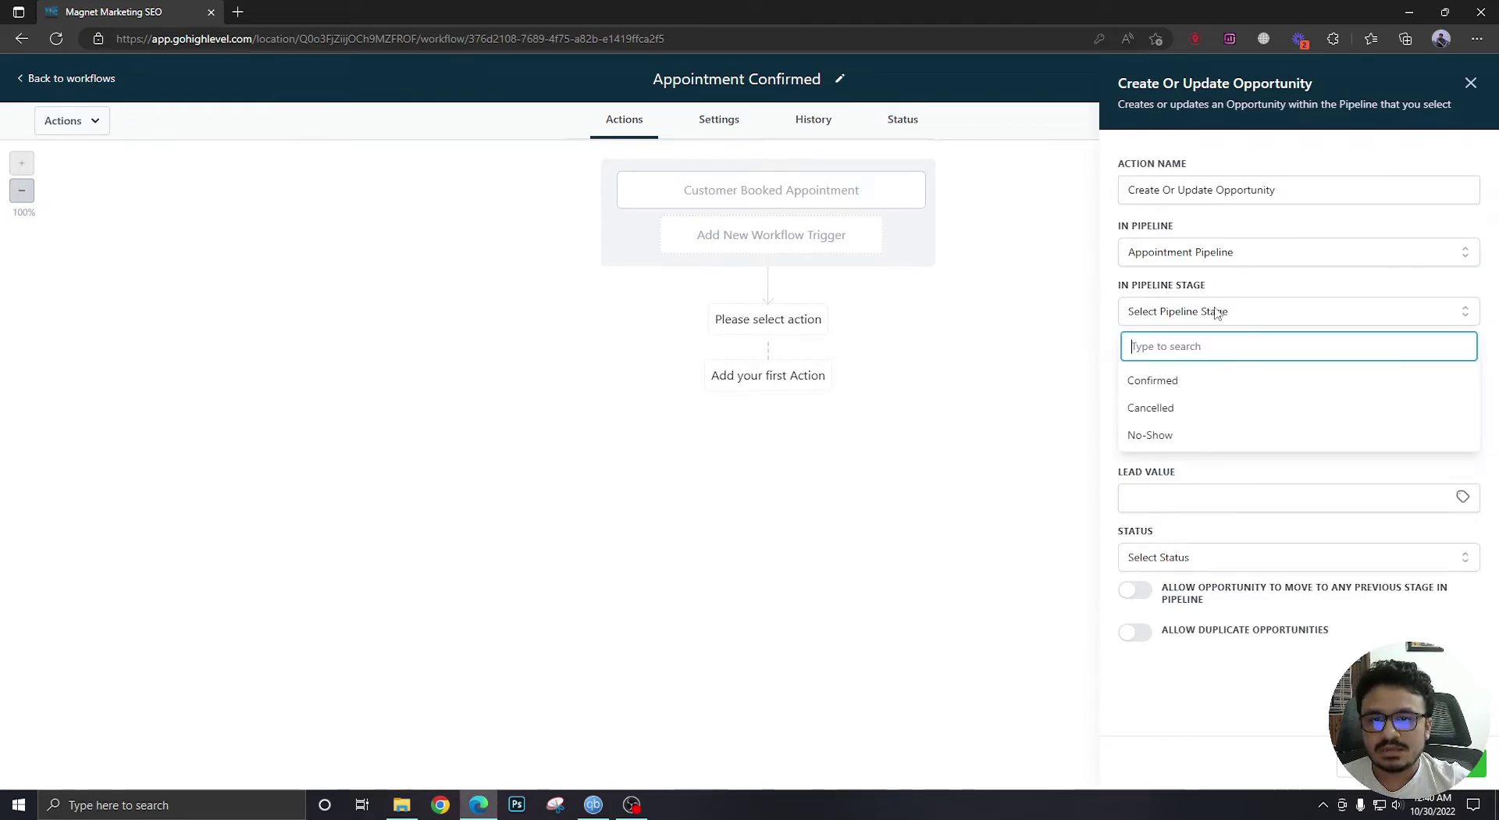
left_click(1198, 386)
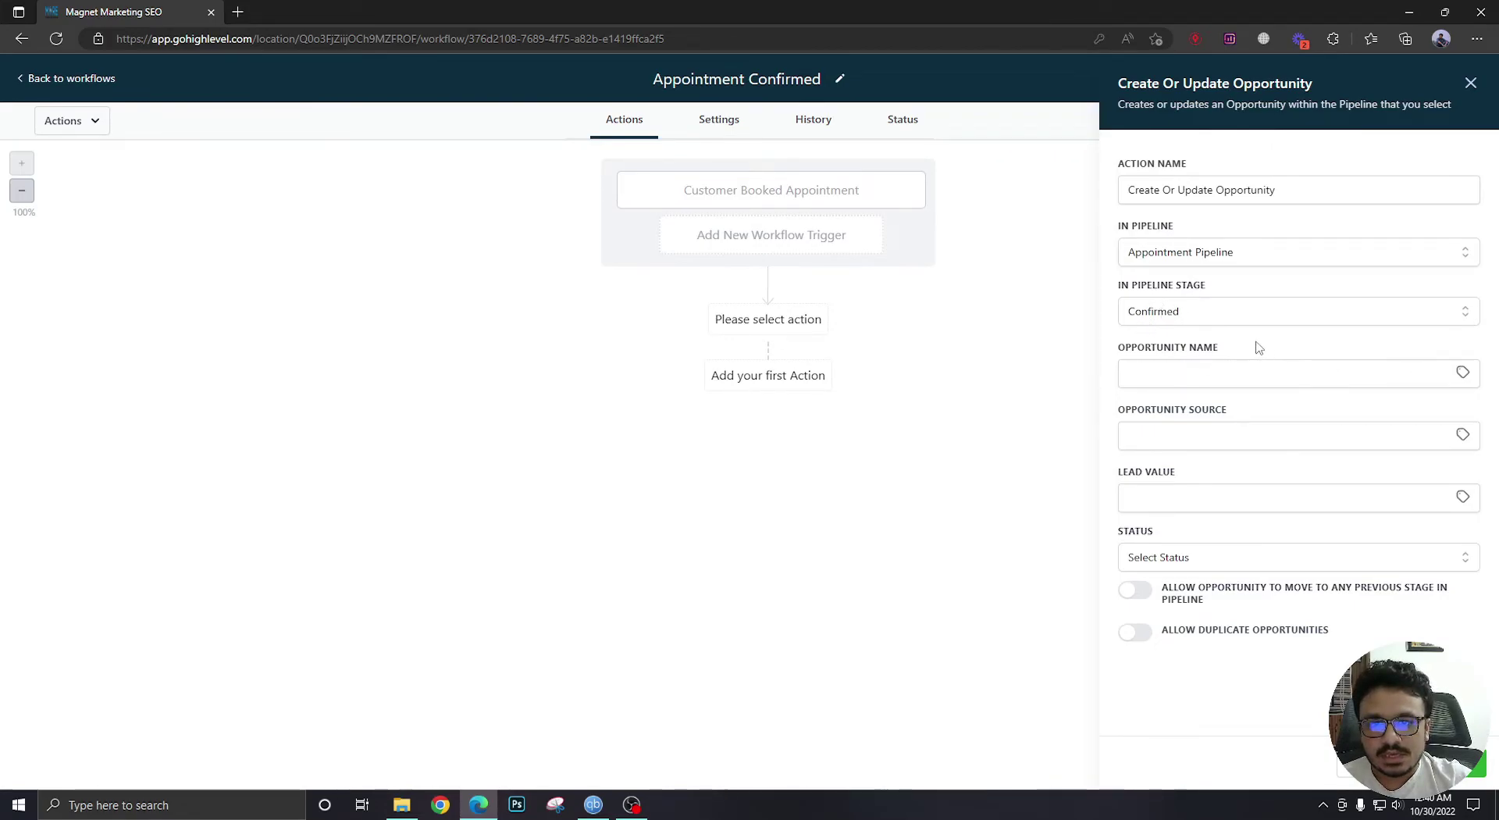
Name the opportunity after the contact's full name, set status open, then publish the workflow.
left_click(1463, 374)
left_click(1419, 440)
left_click(1414, 439)
left_click(1267, 436)
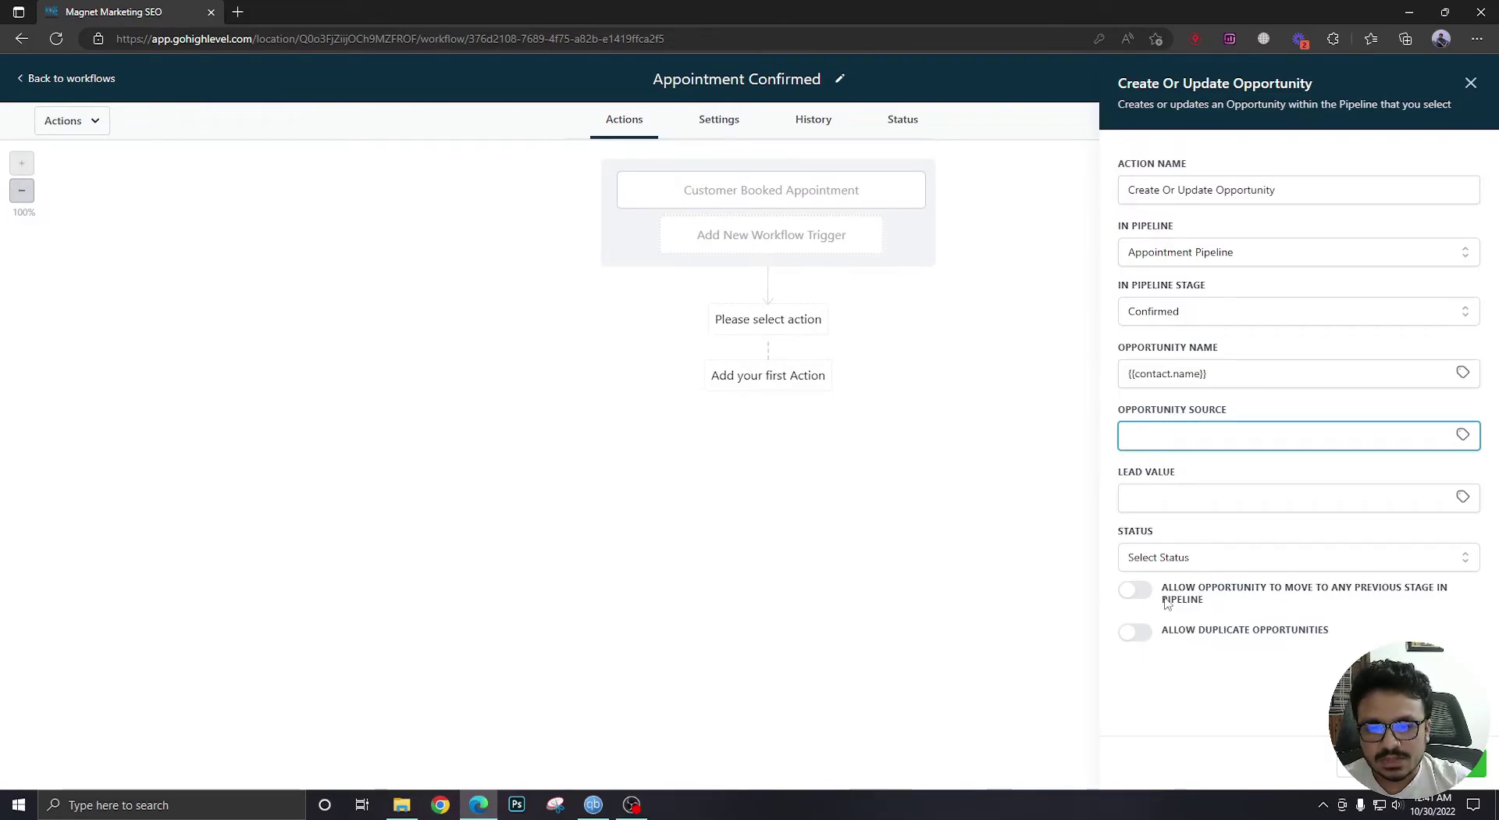
left_click(1167, 560)
left_click(1148, 599)
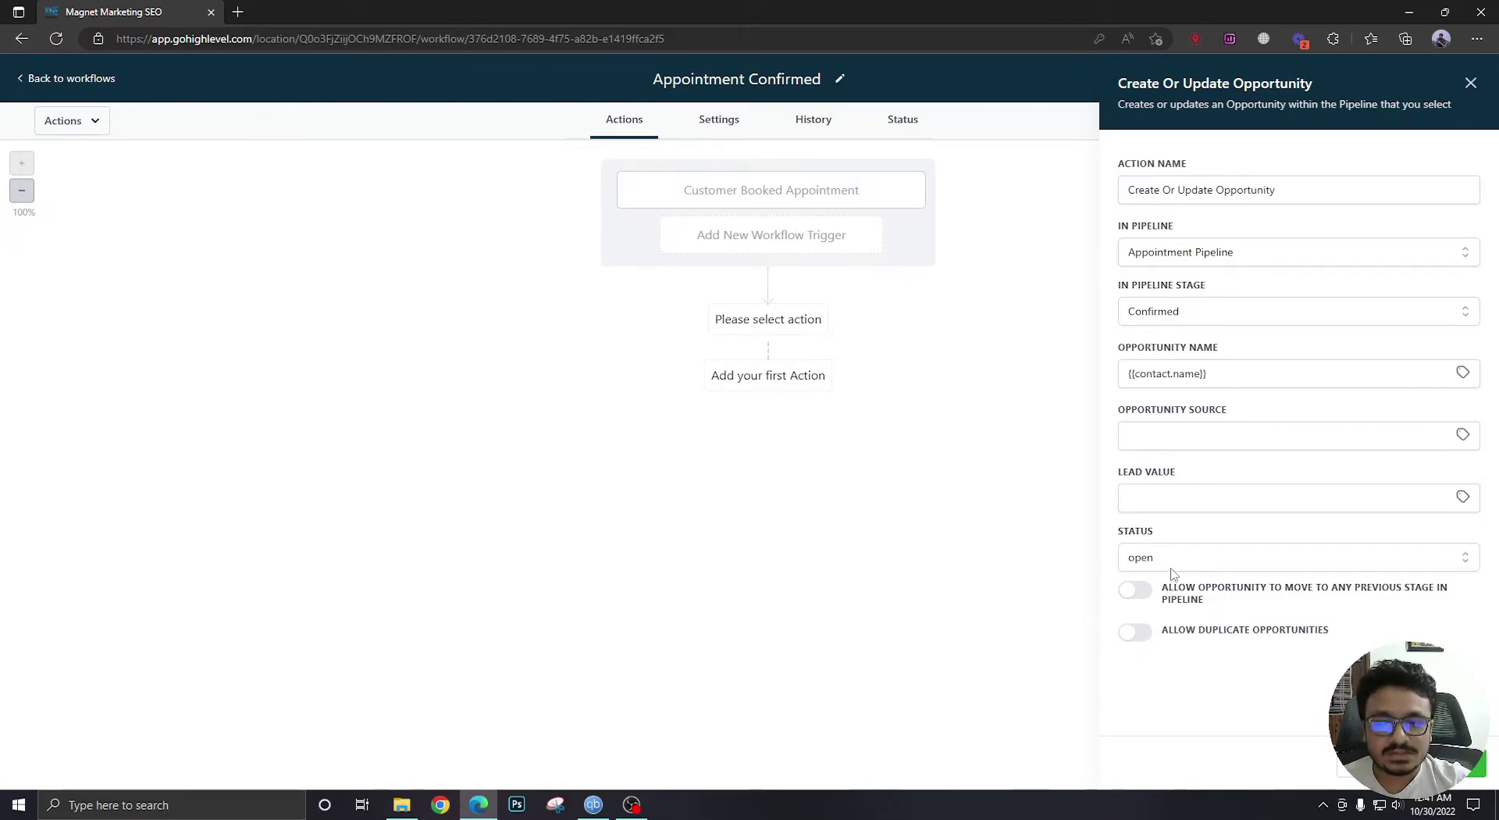
left_click(1444, 761)
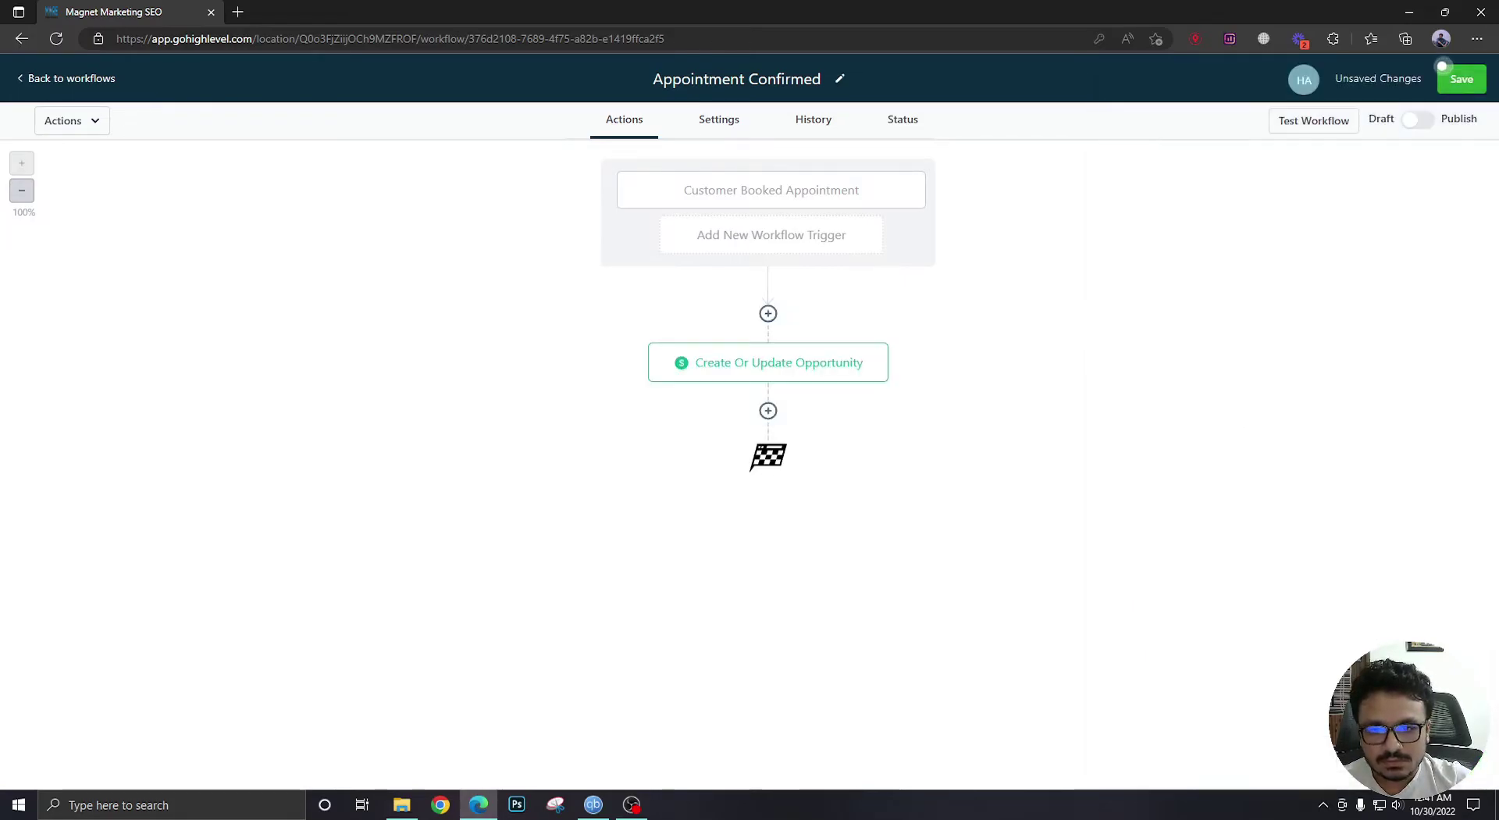
left_click(1414, 123)
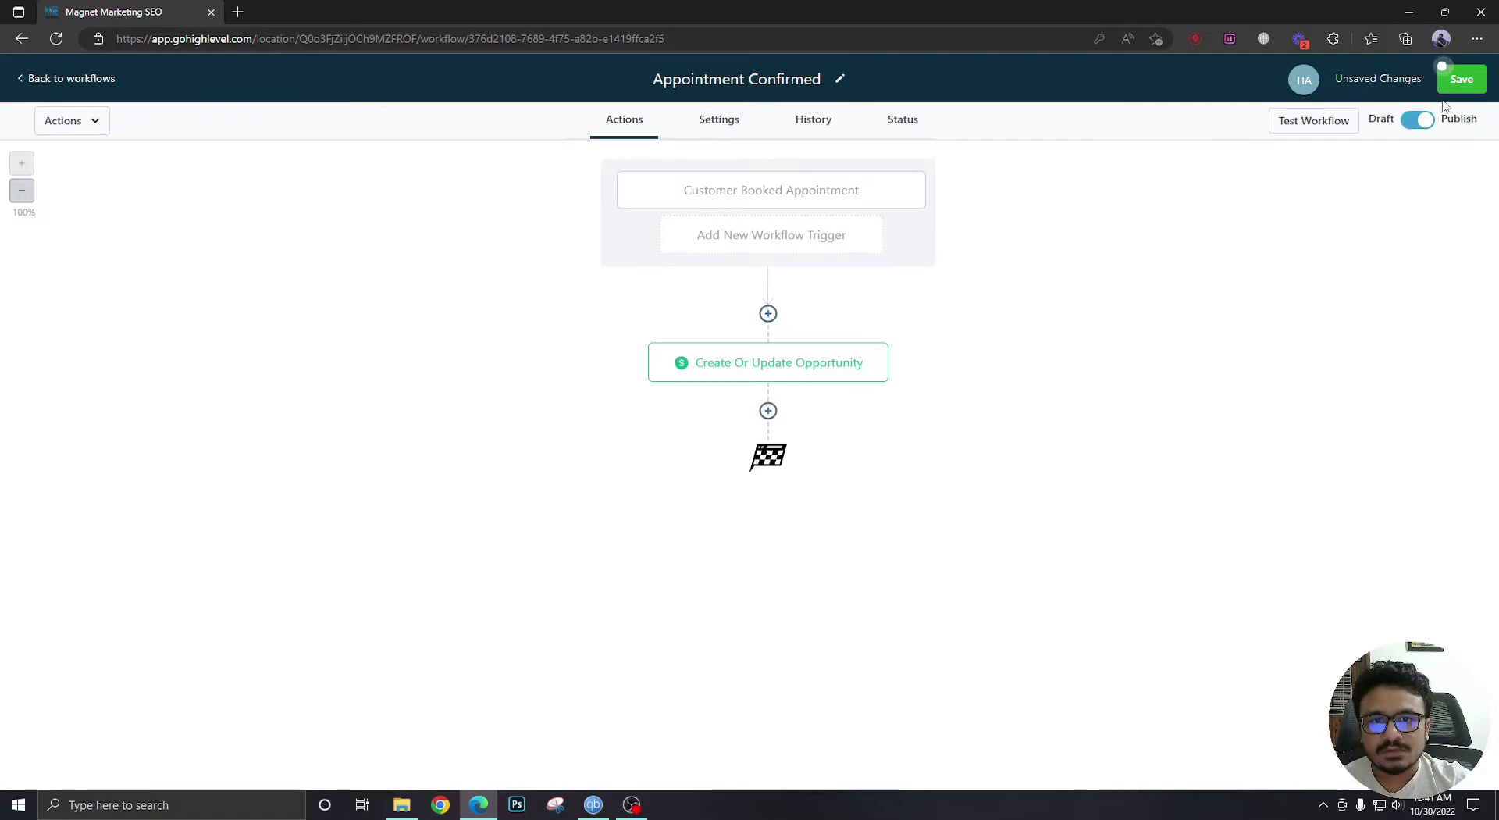
left_click(1446, 72)
Create a second blank workflow from scratch titled 'Appointment Cancelled+No-Show'.
left_click(22, 39)
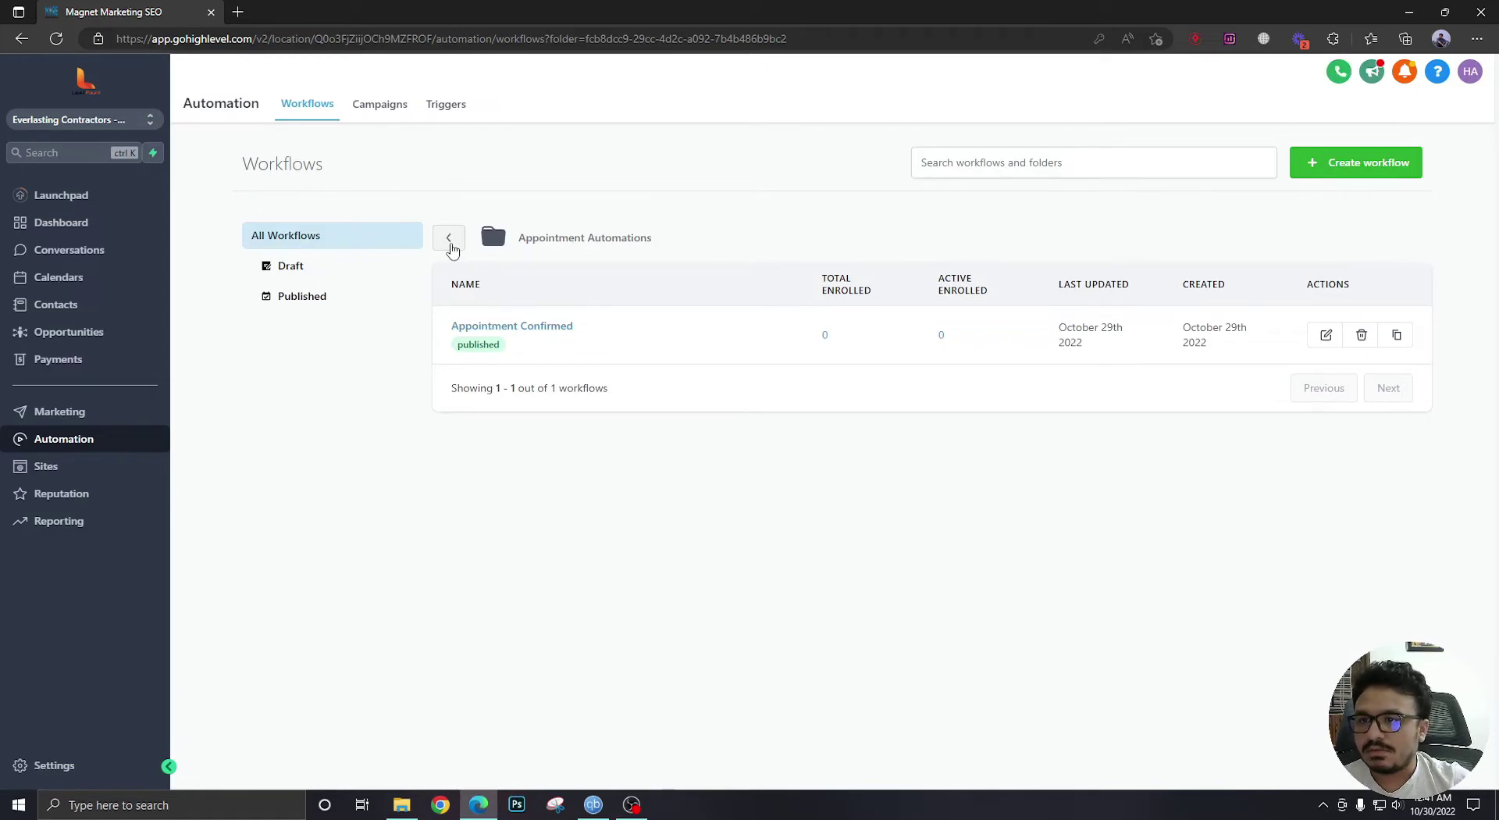
left_click(1328, 162)
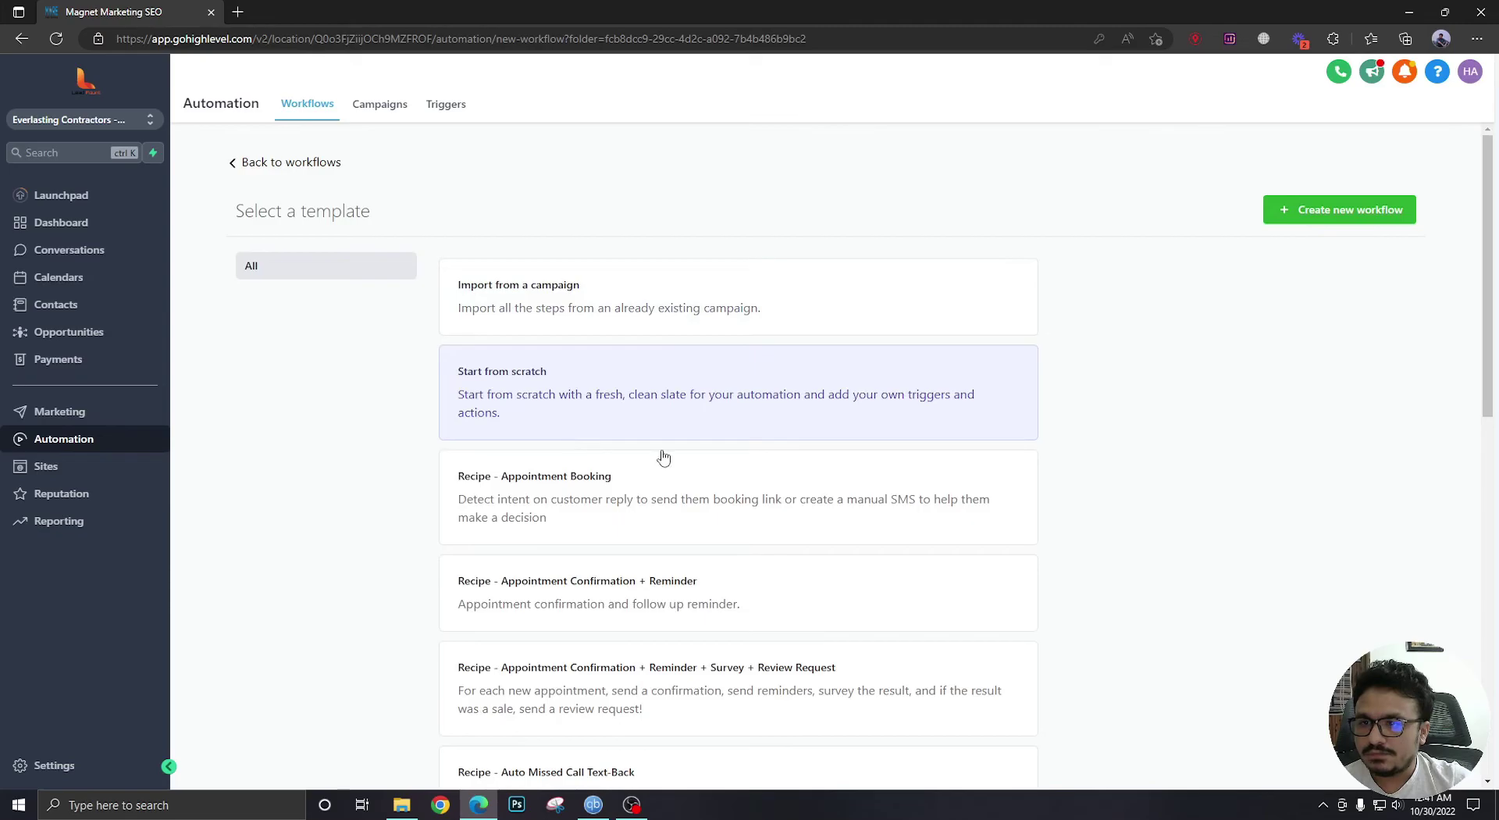
left_click(1385, 225)
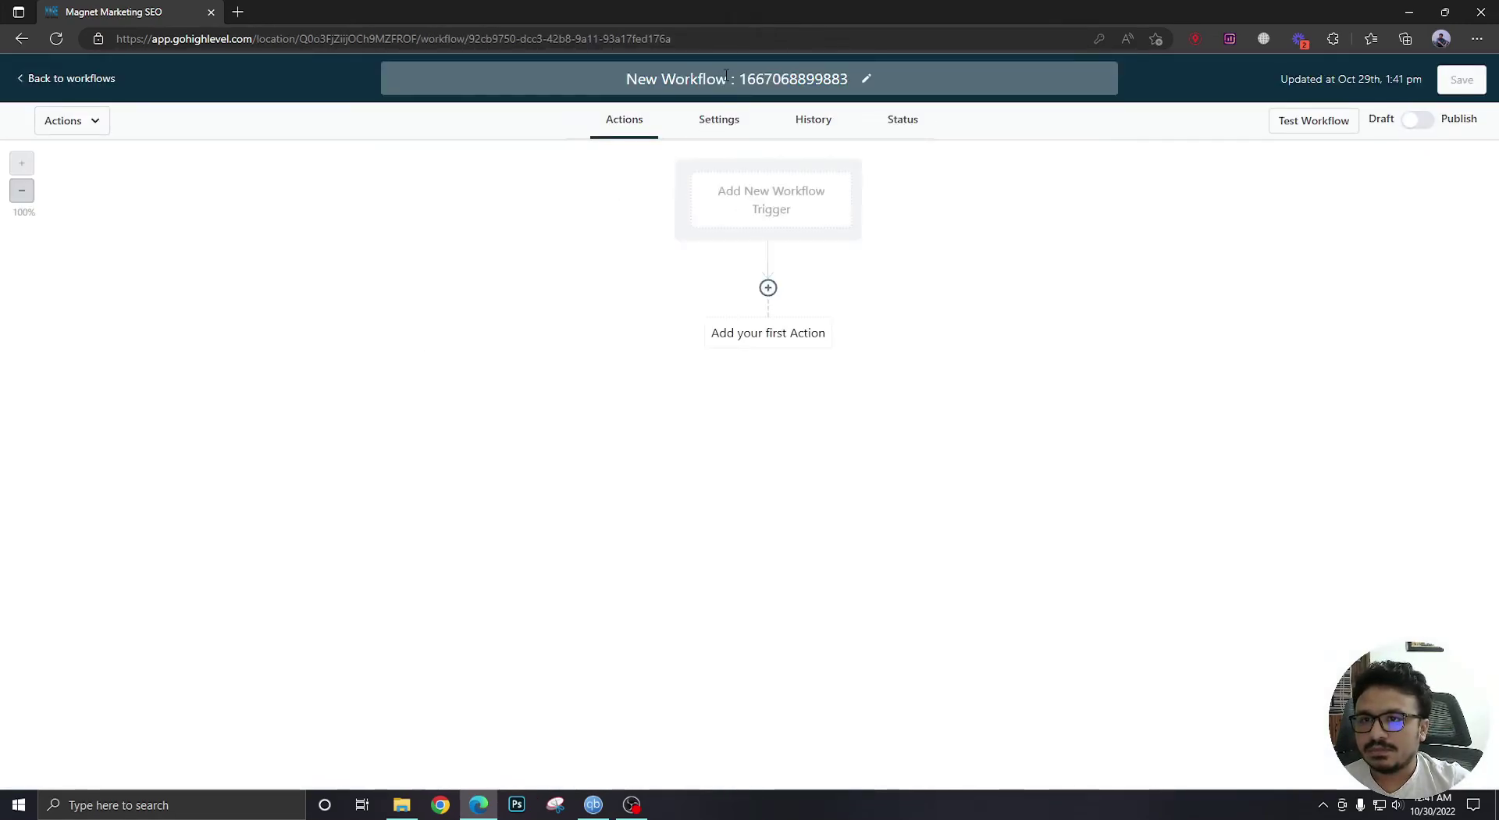
type("App")
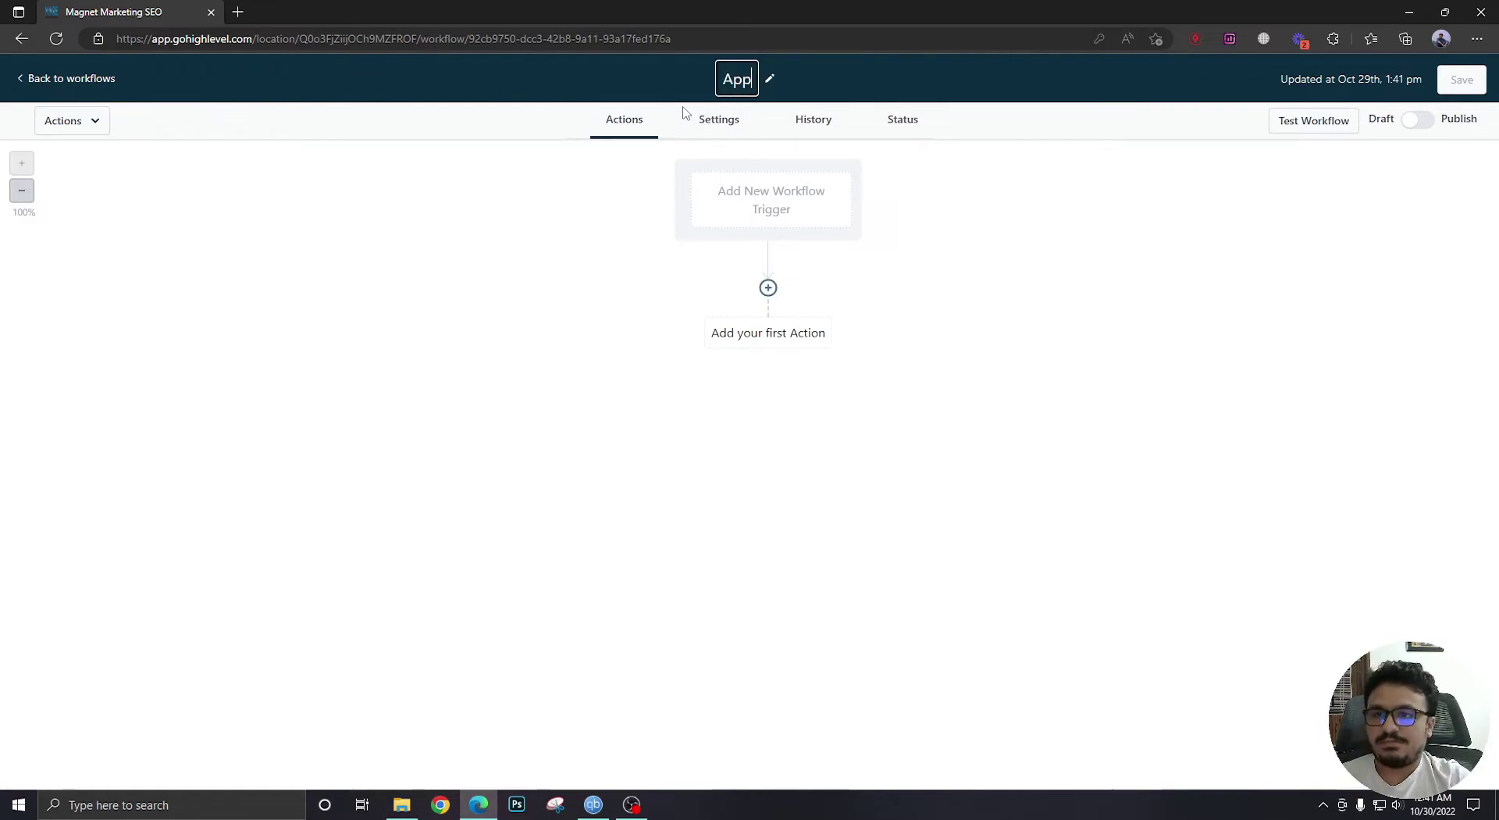
type("ointment Ca")
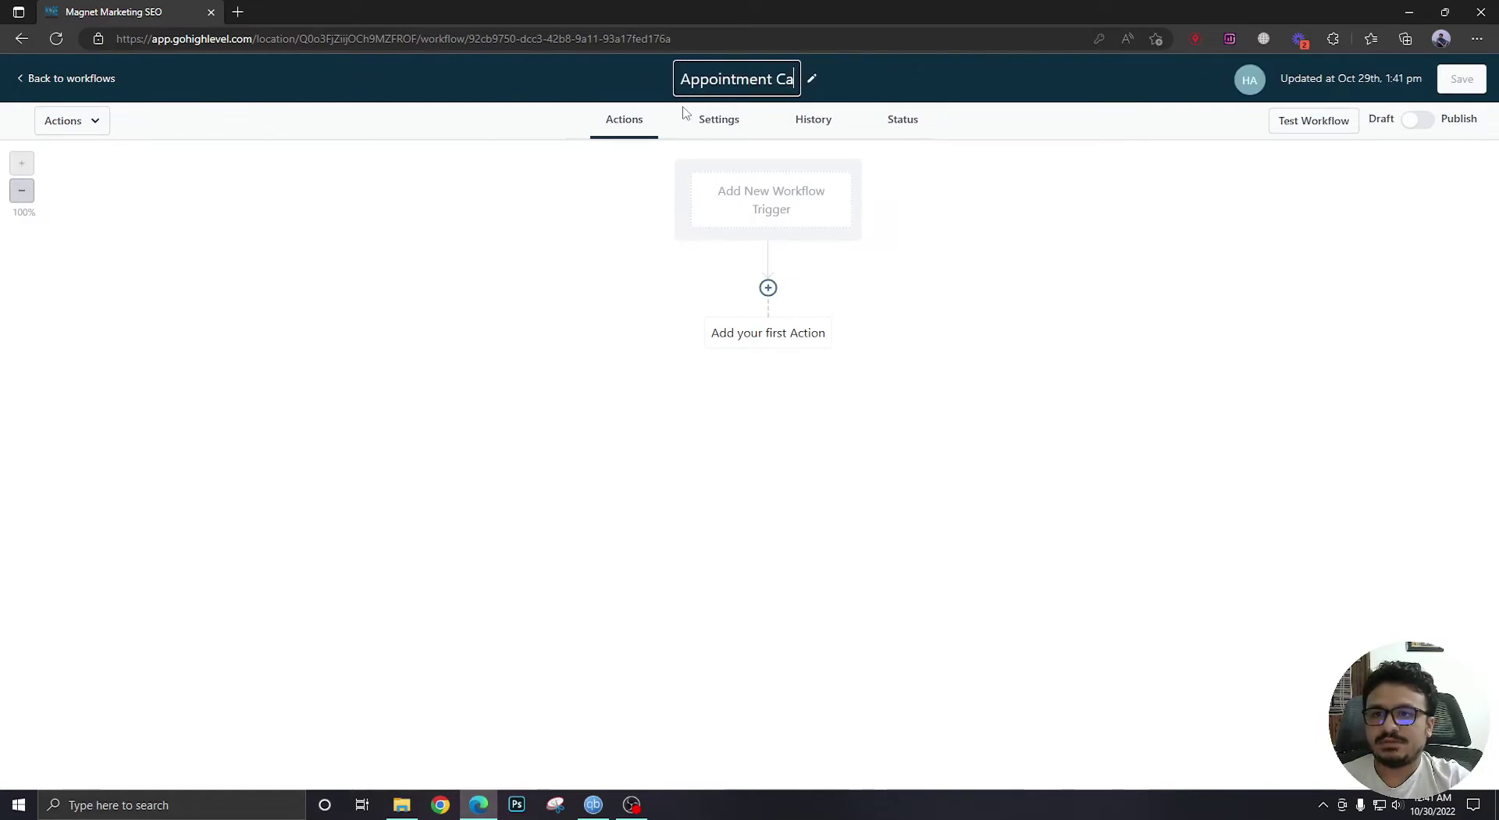
type("ncelled+N")
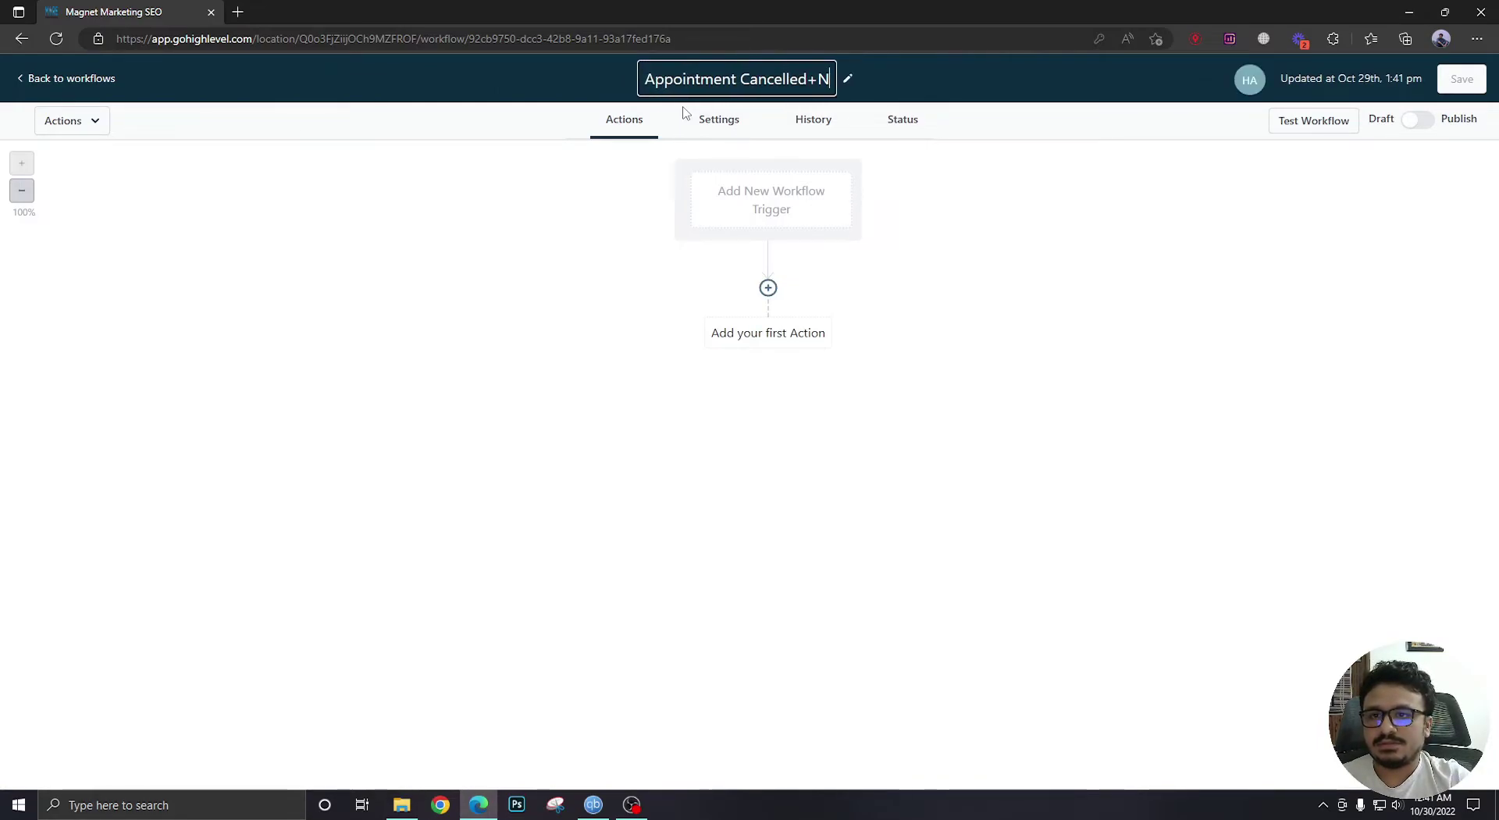
type("o-Show")
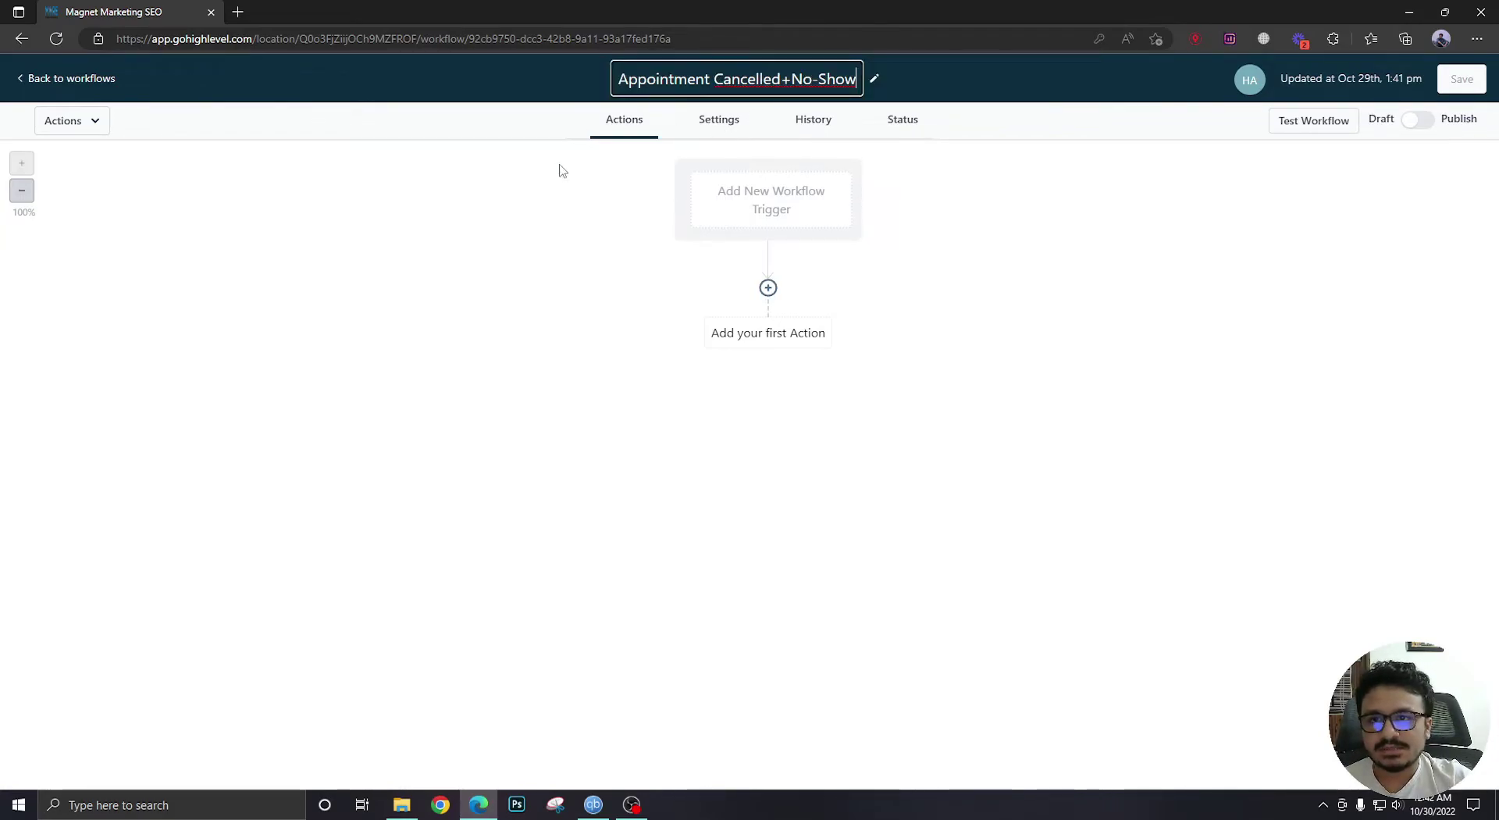
left_click(593, 244)
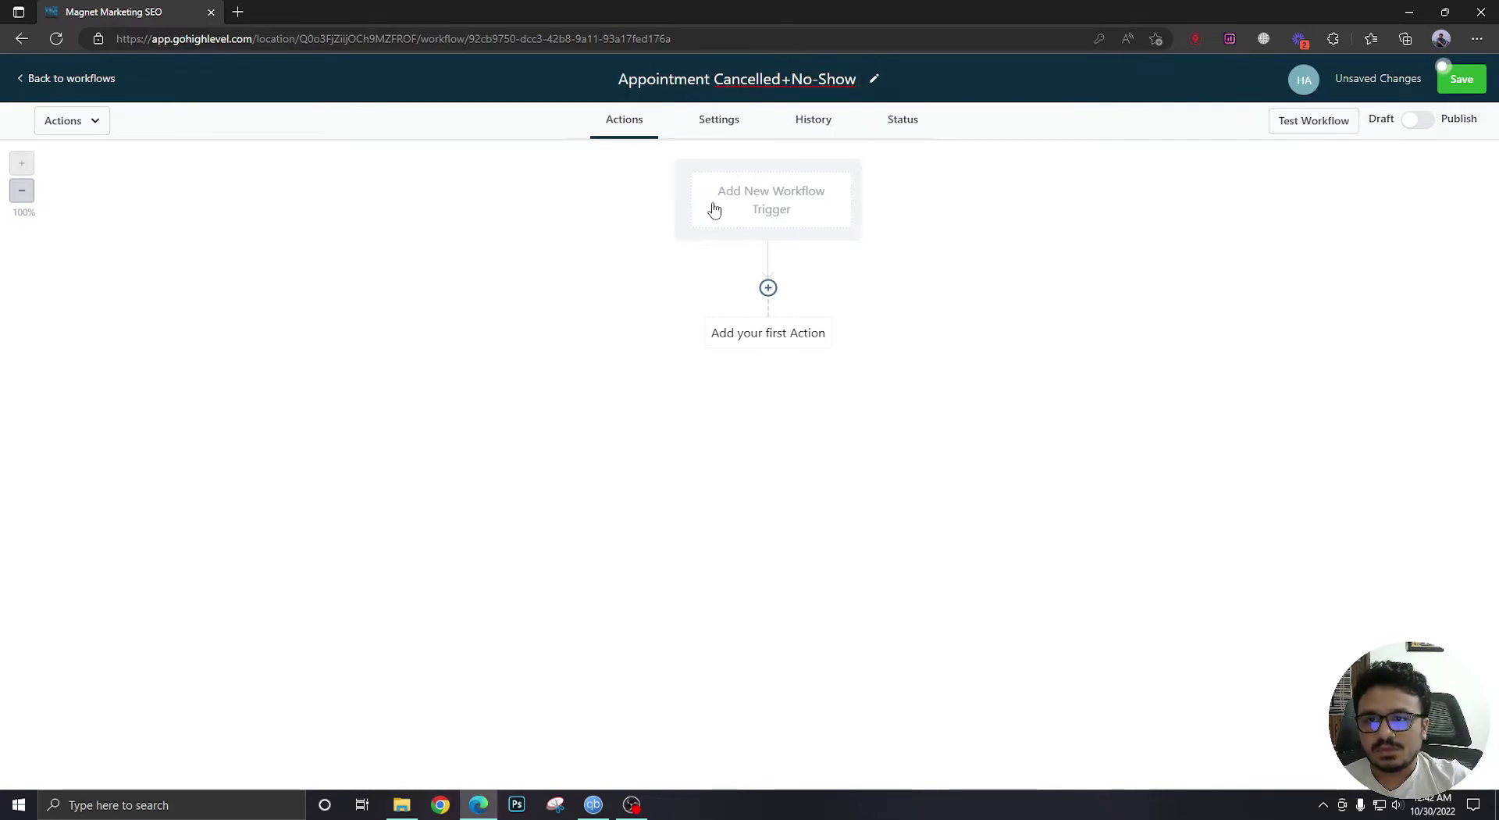
left_click(772, 209)
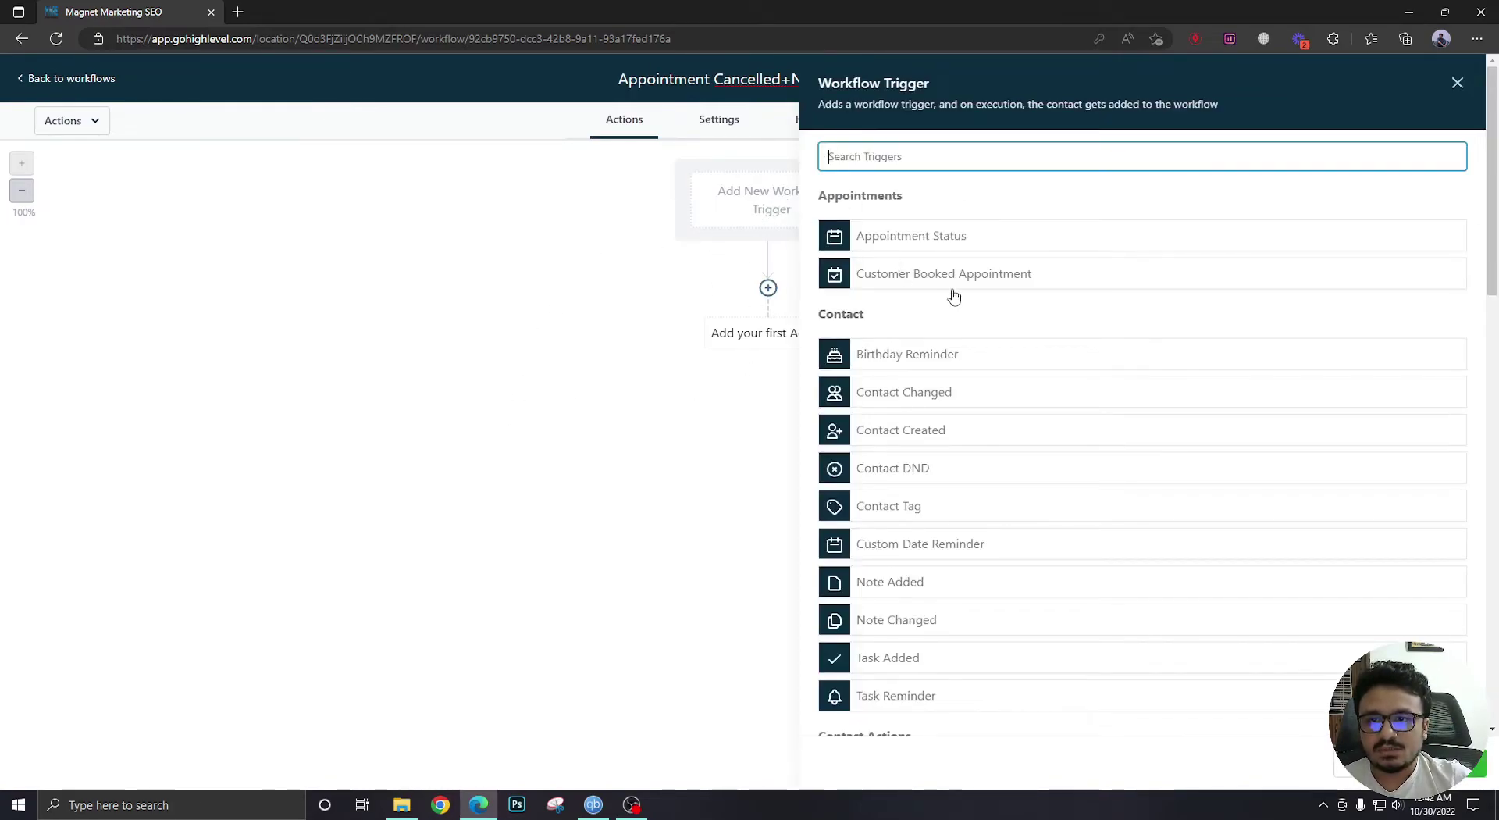
Add an Appointment Status trigger filtered to Cancelled status and the Roof Replacement Discussion group.
left_click(940, 235)
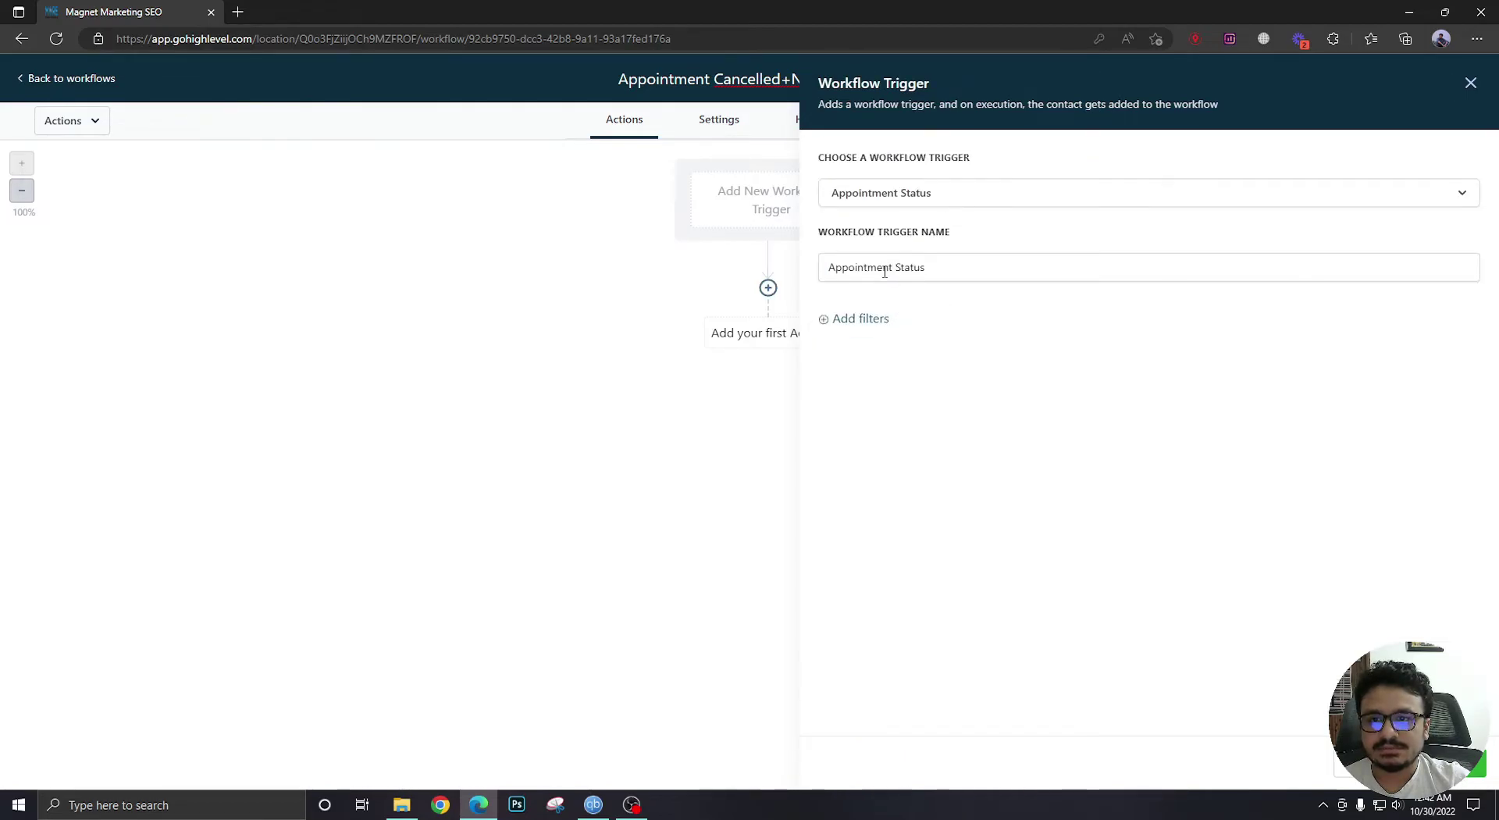
left_click(871, 331)
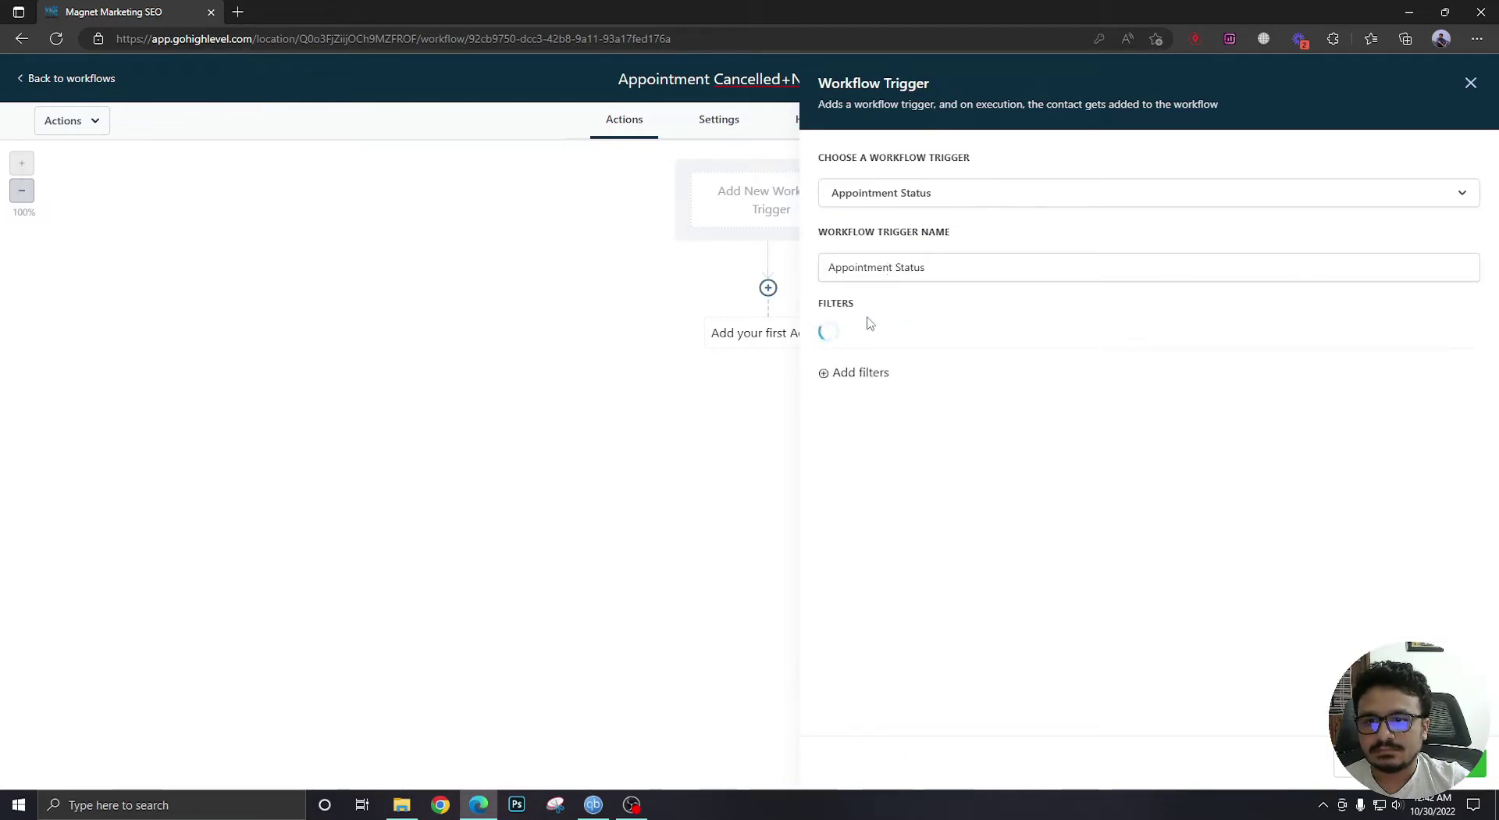
left_click(879, 339)
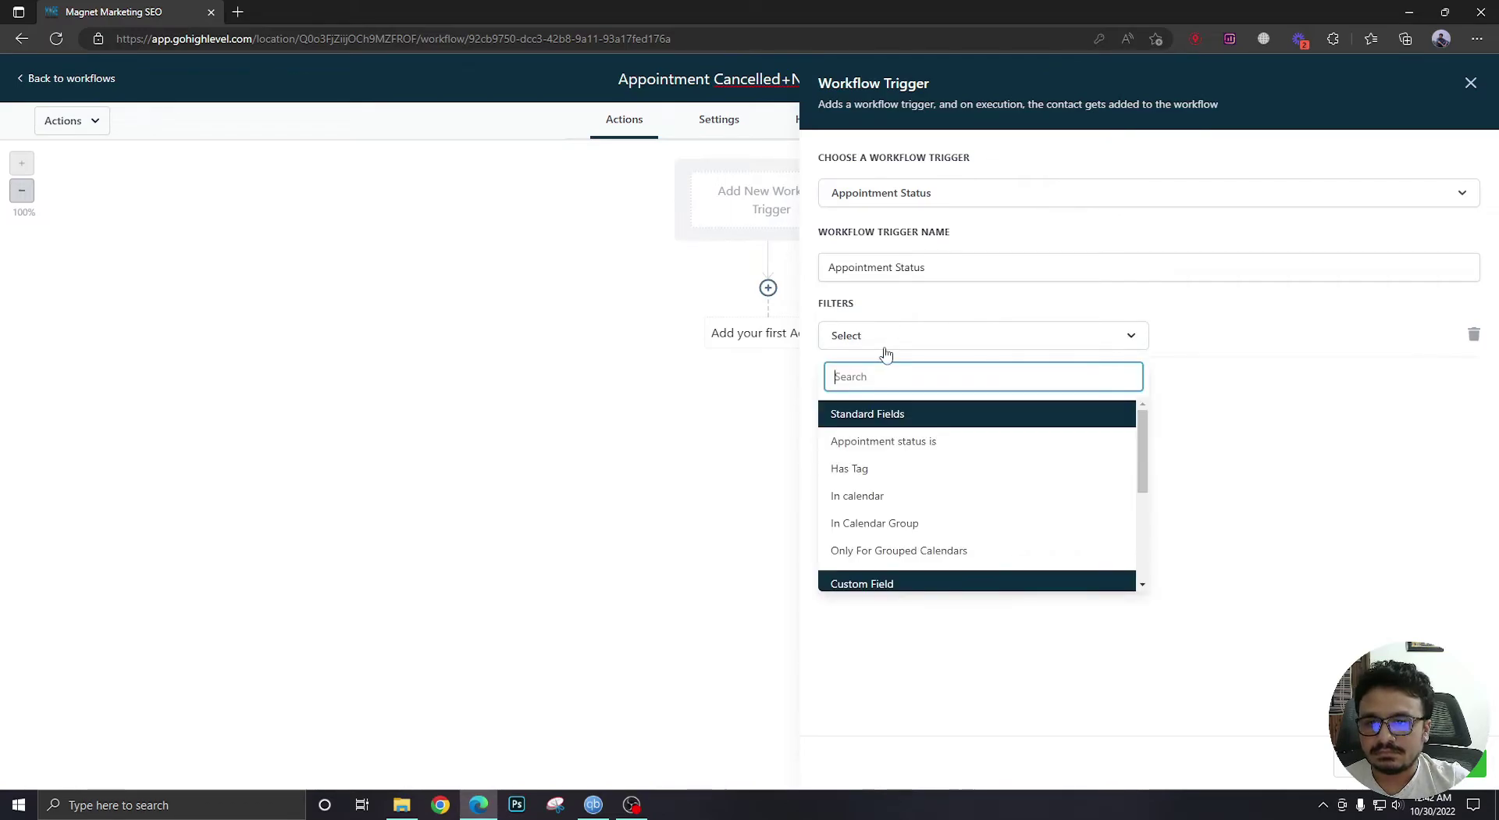
left_click(984, 441)
left_click(1207, 343)
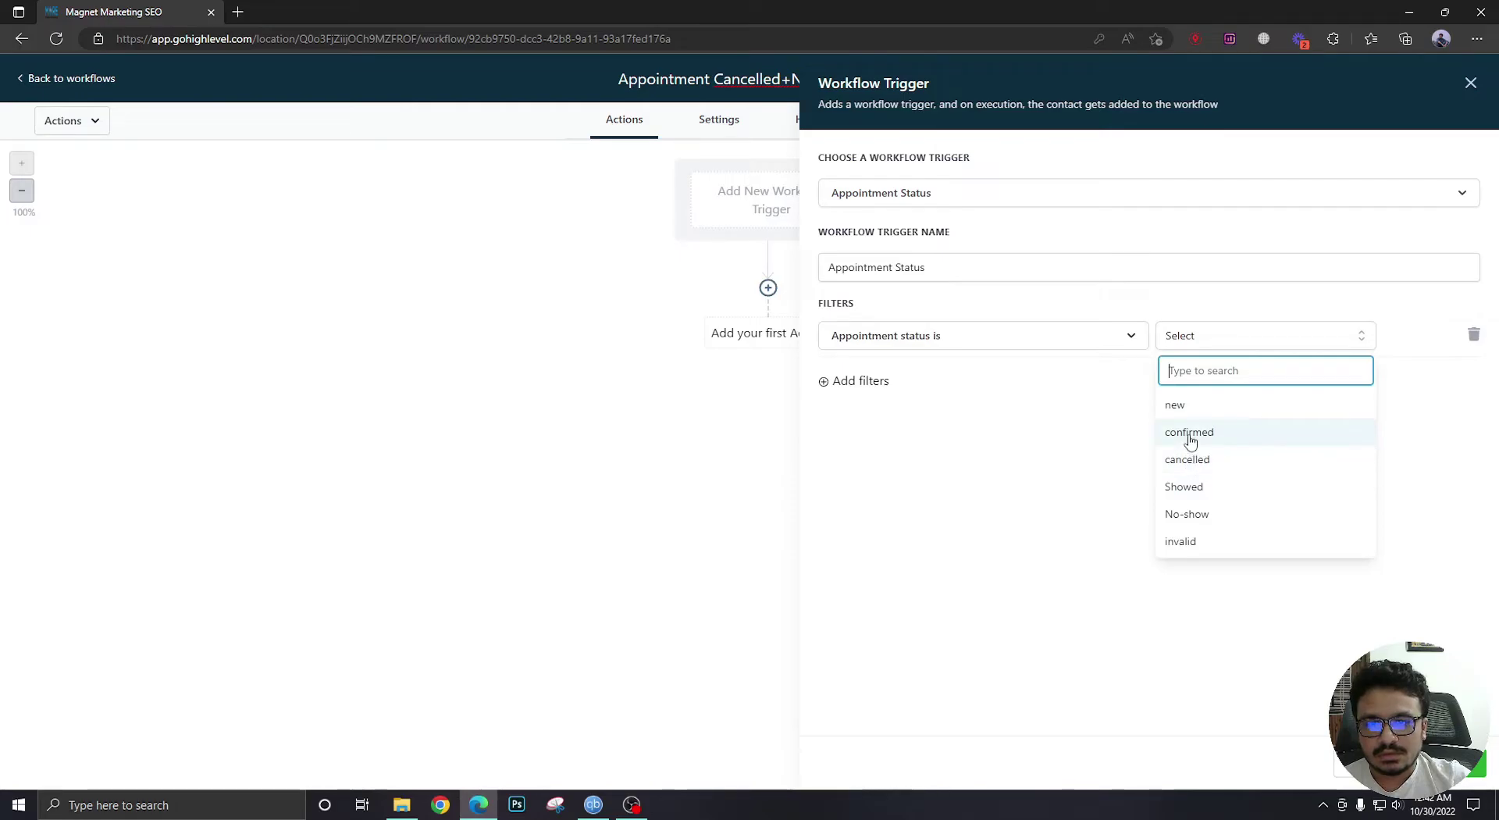
left_click(1188, 461)
left_click(855, 381)
left_click(876, 386)
left_click(880, 547)
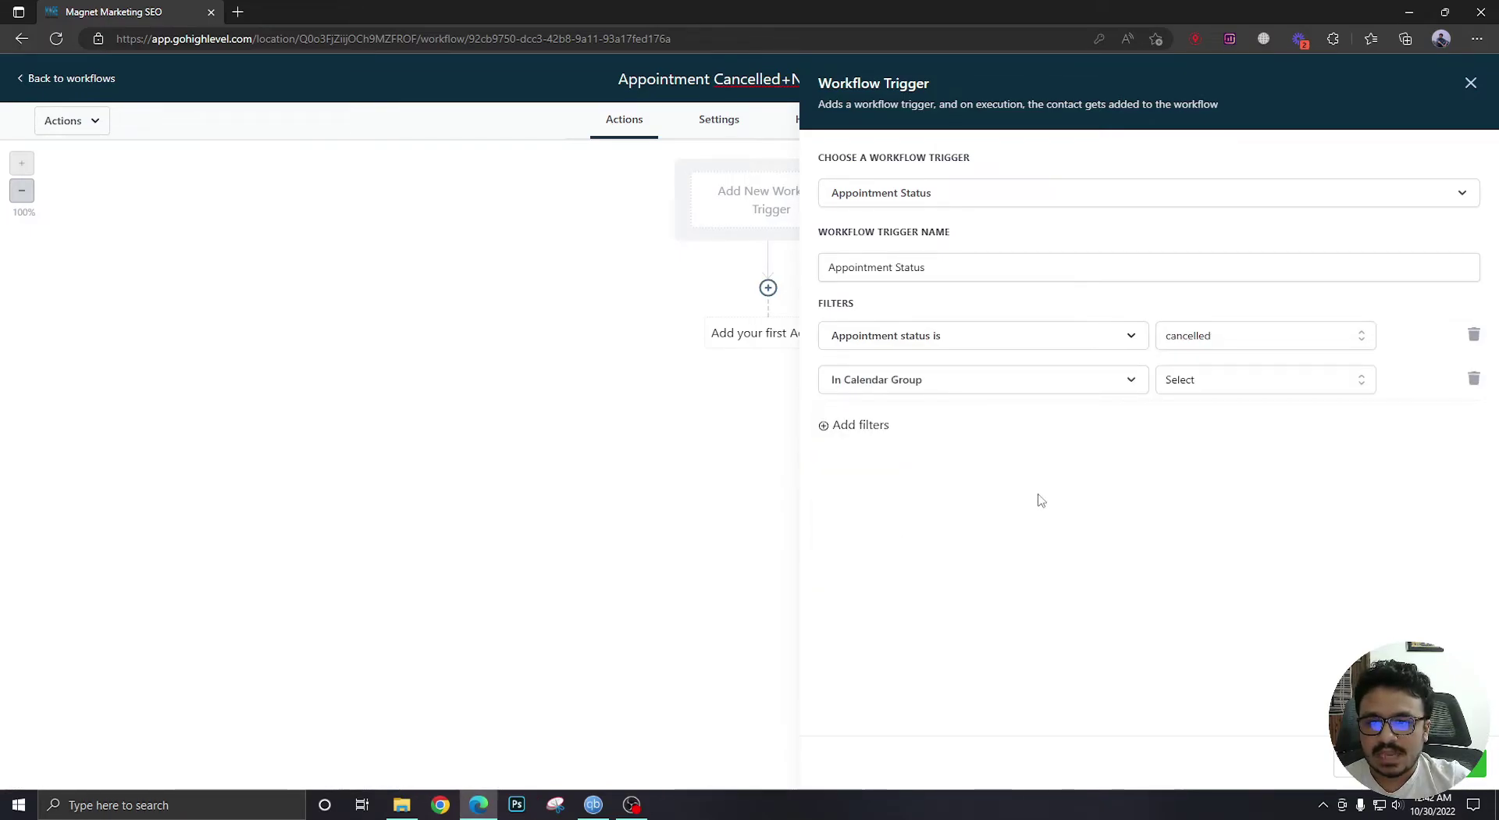
left_click(1171, 382)
left_click(1236, 459)
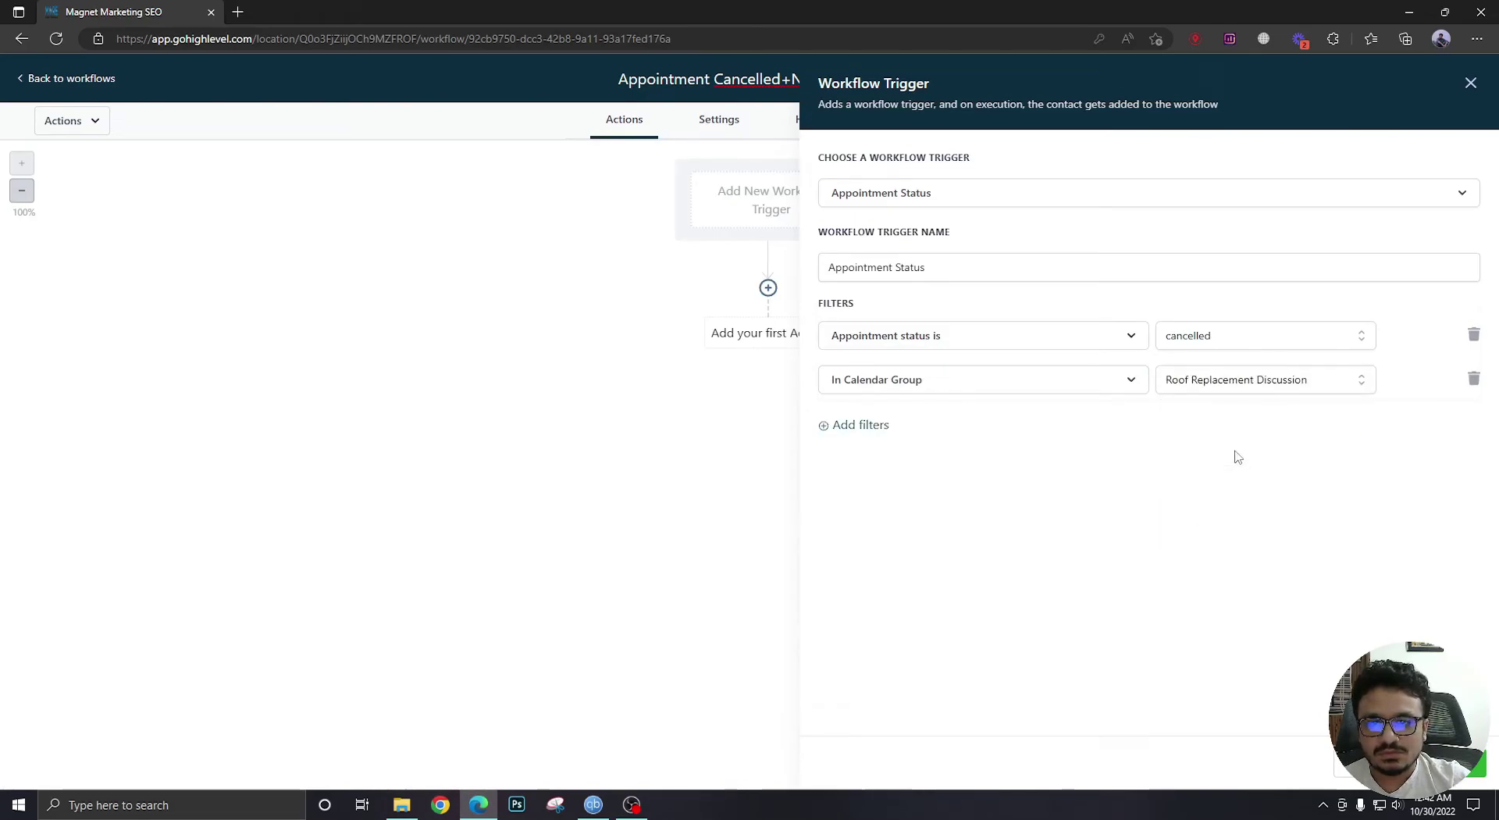
left_click(1459, 779)
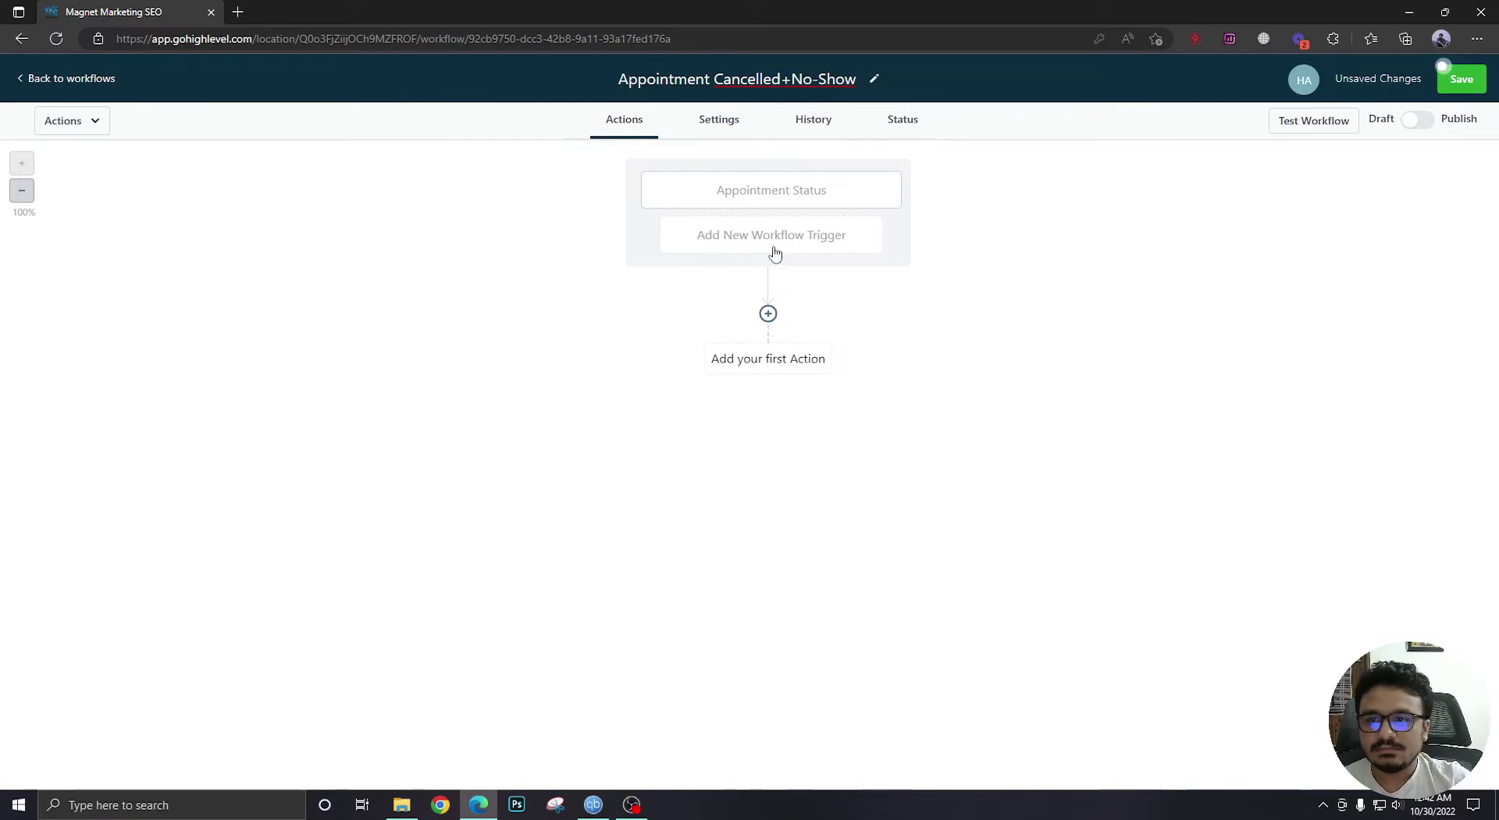
Rename the trigger to 'Appointment Cancelled' and save it.
left_click(774, 204)
double_click(914, 267)
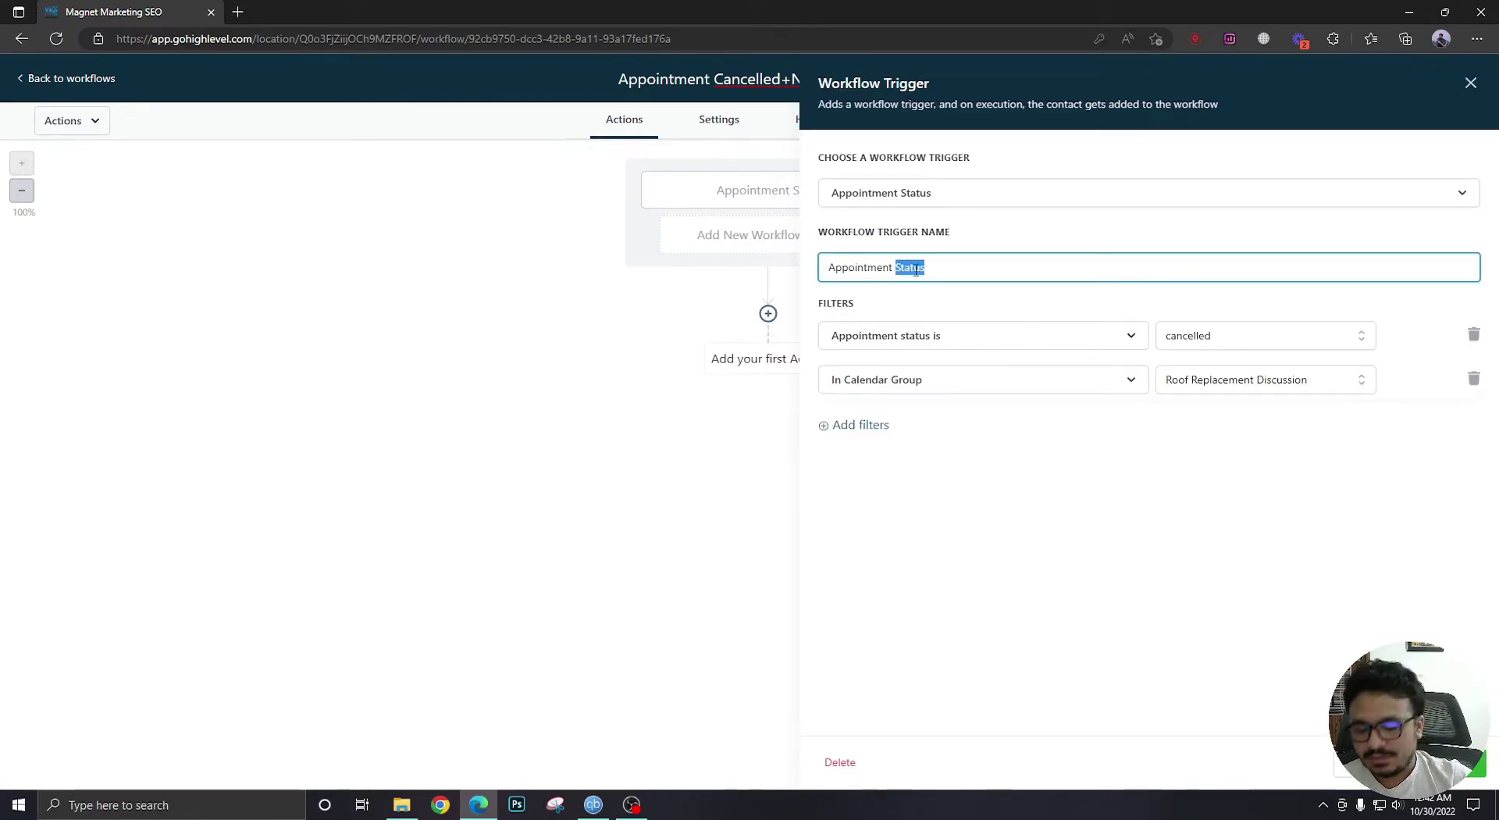
type("Cancelled")
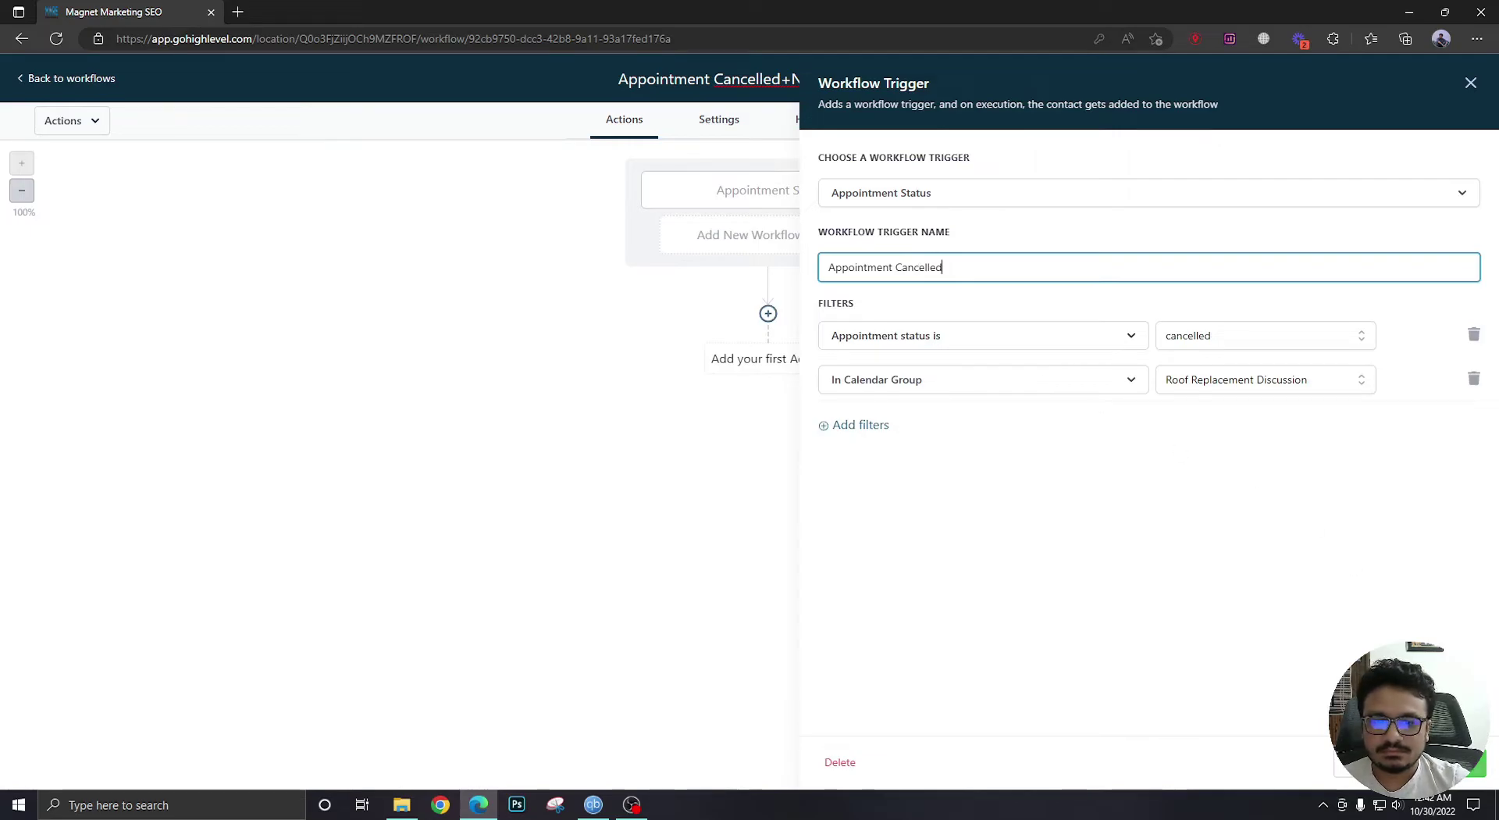
left_click(1459, 778)
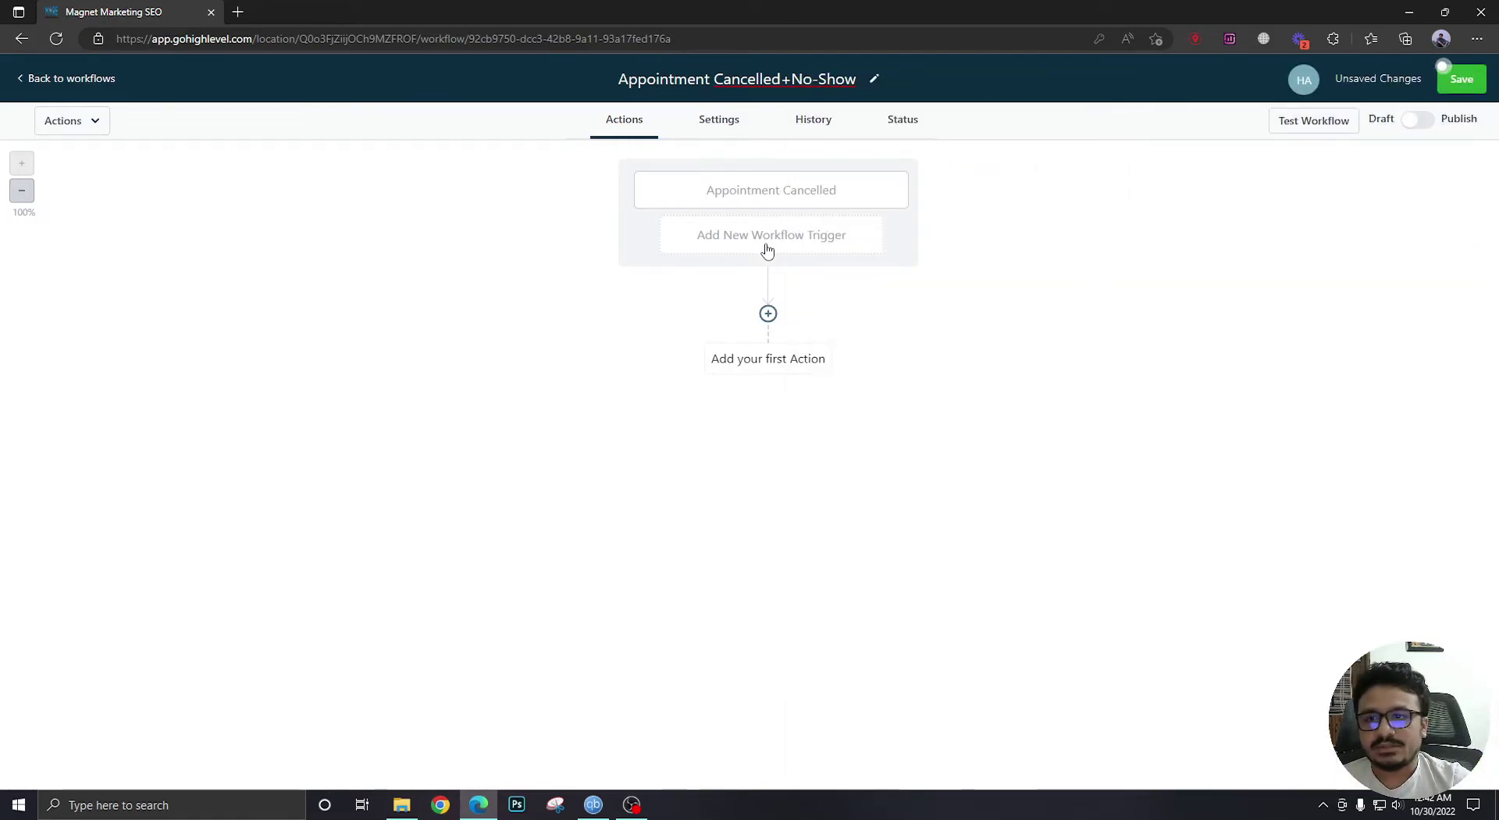
left_click(718, 242)
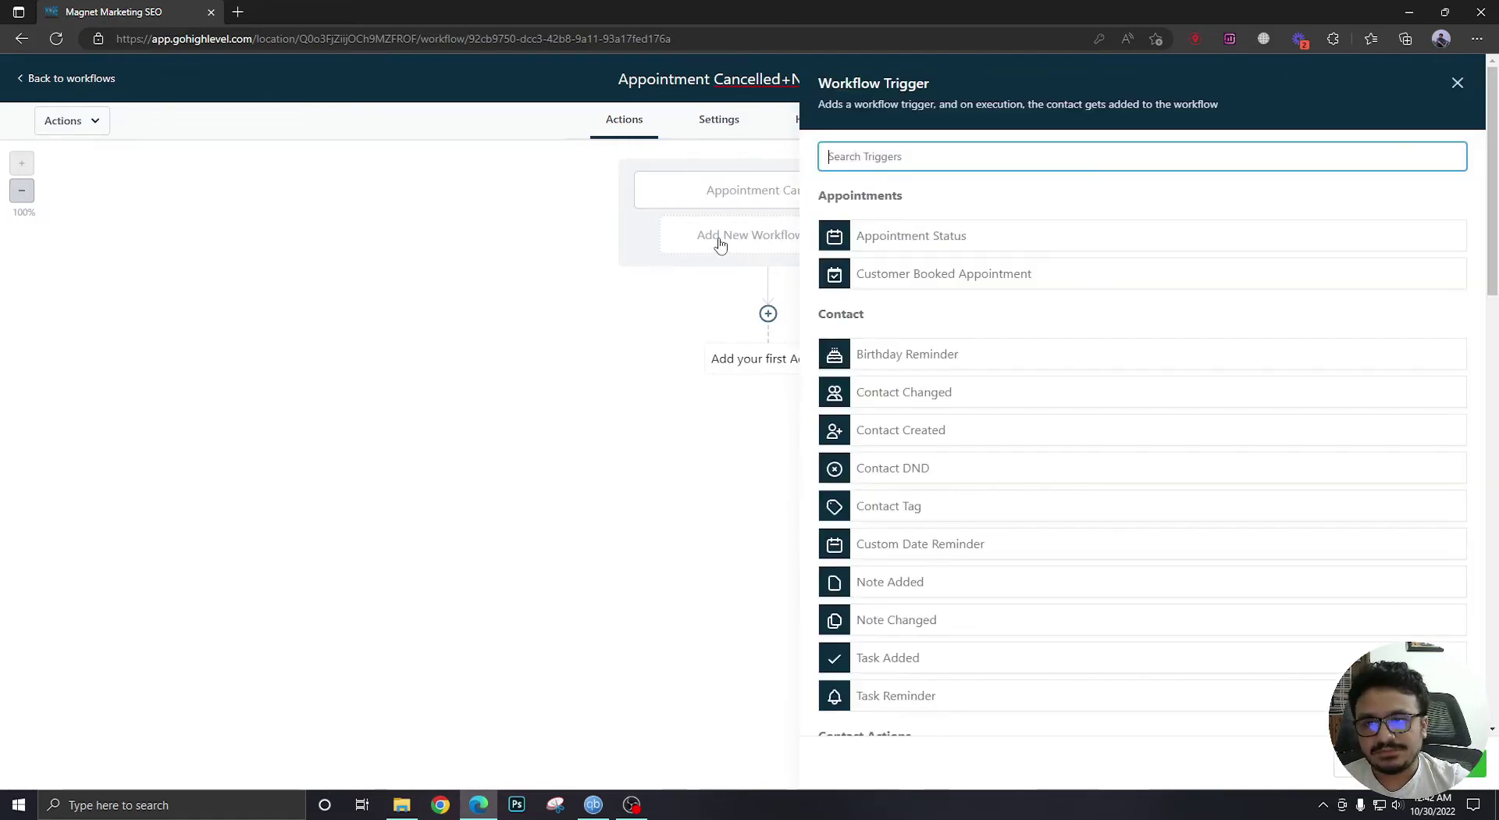
Add an Appointment Status trigger filtered to No-show status and the Roof Replacement Discussion group.
left_click(930, 242)
left_click(865, 320)
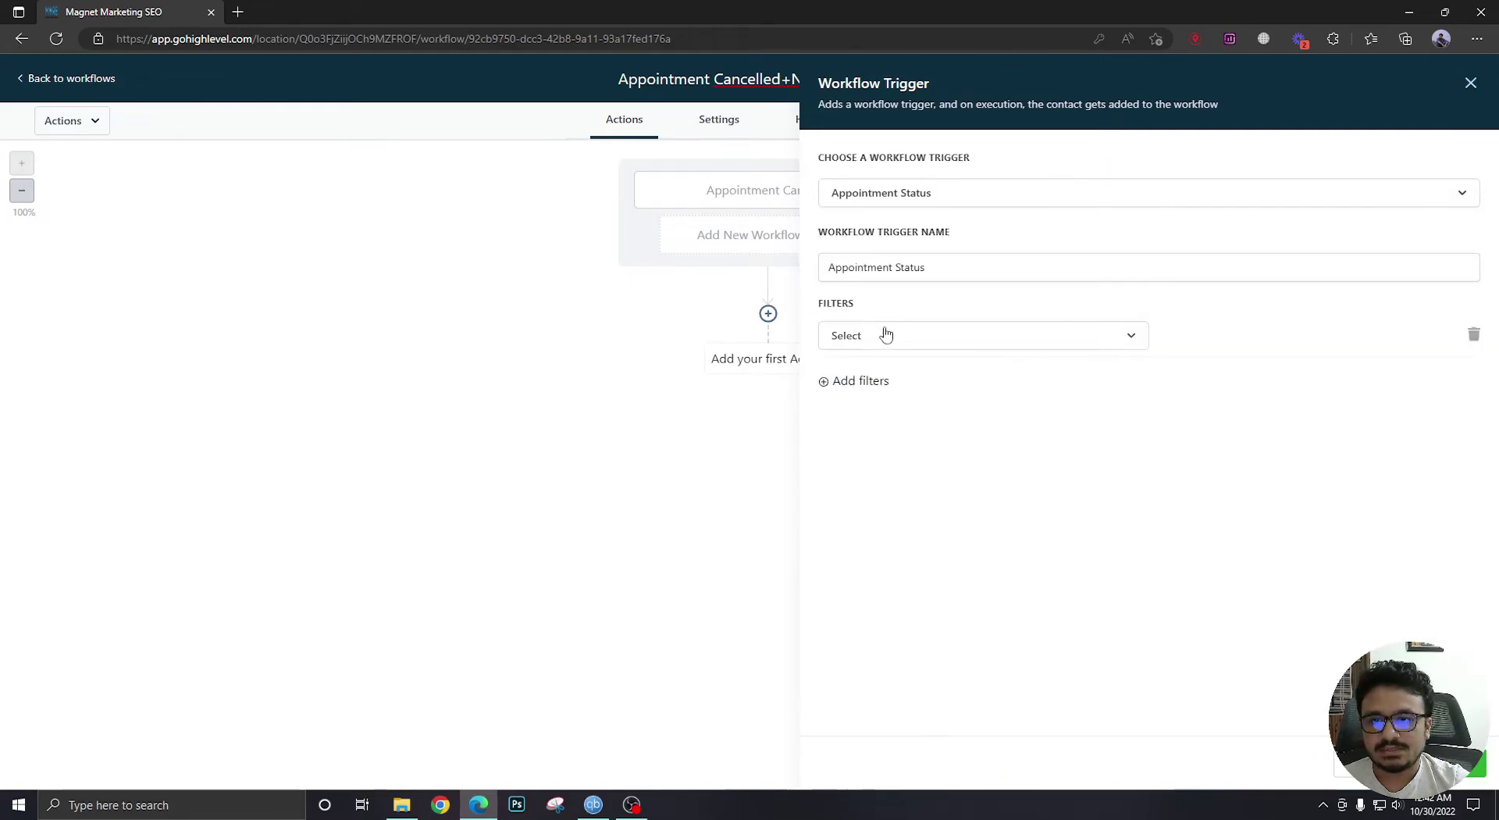
left_click(882, 335)
left_click(887, 439)
left_click(1274, 343)
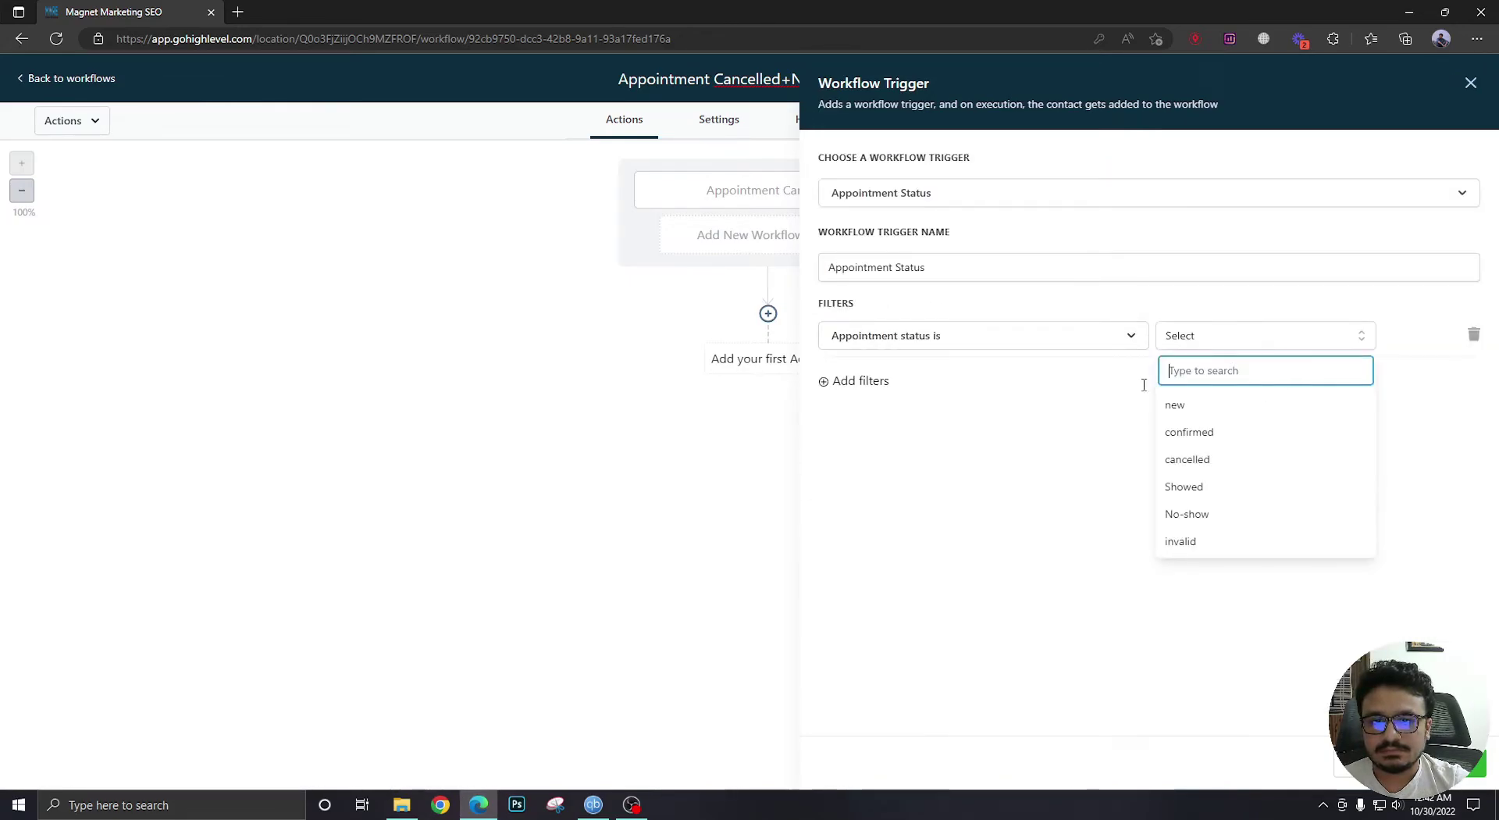
left_click(1189, 513)
left_click(863, 383)
left_click(873, 388)
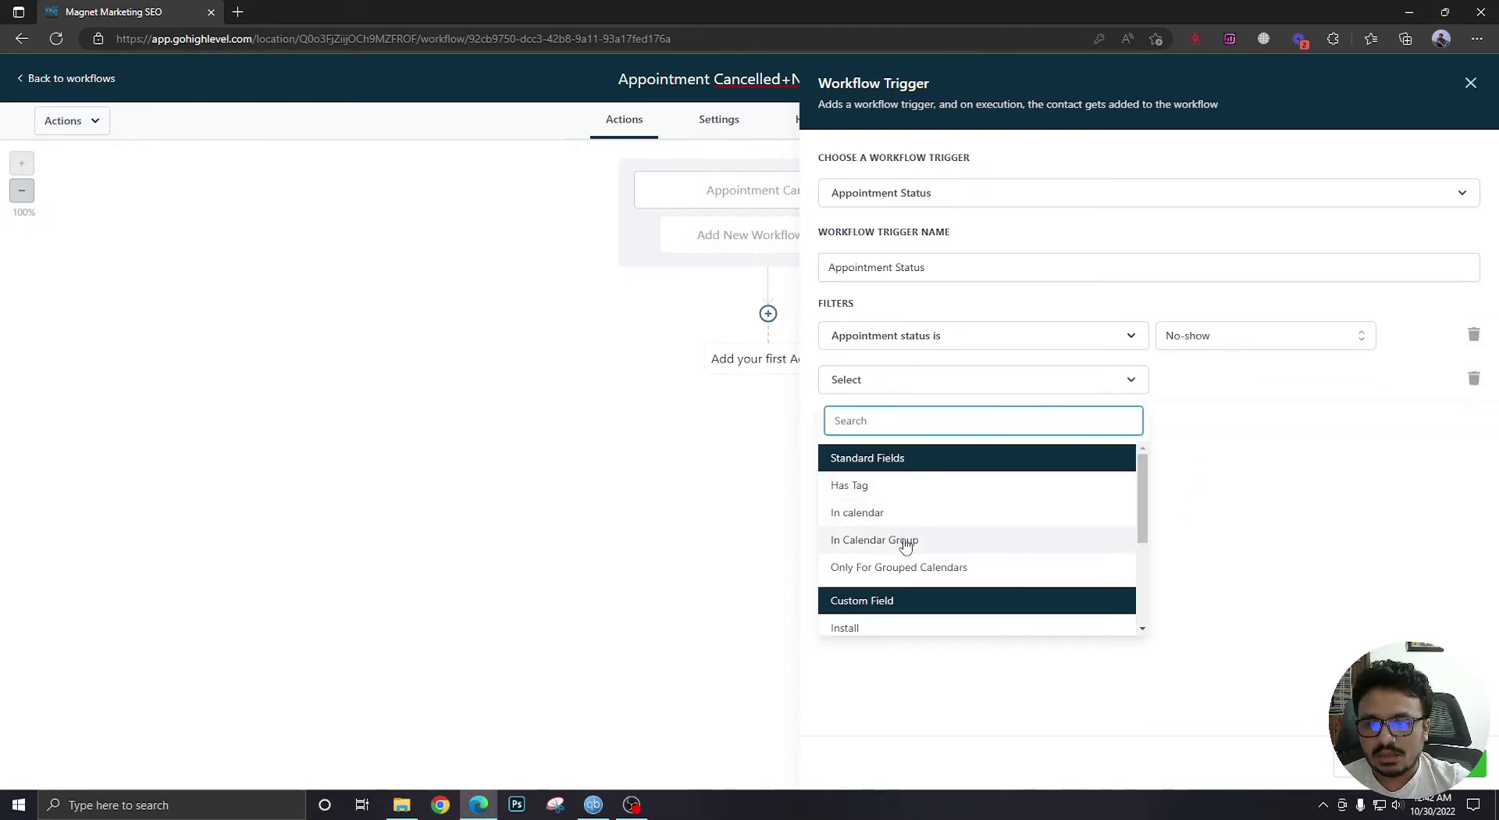
left_click(881, 541)
left_click(1199, 383)
left_click(1202, 449)
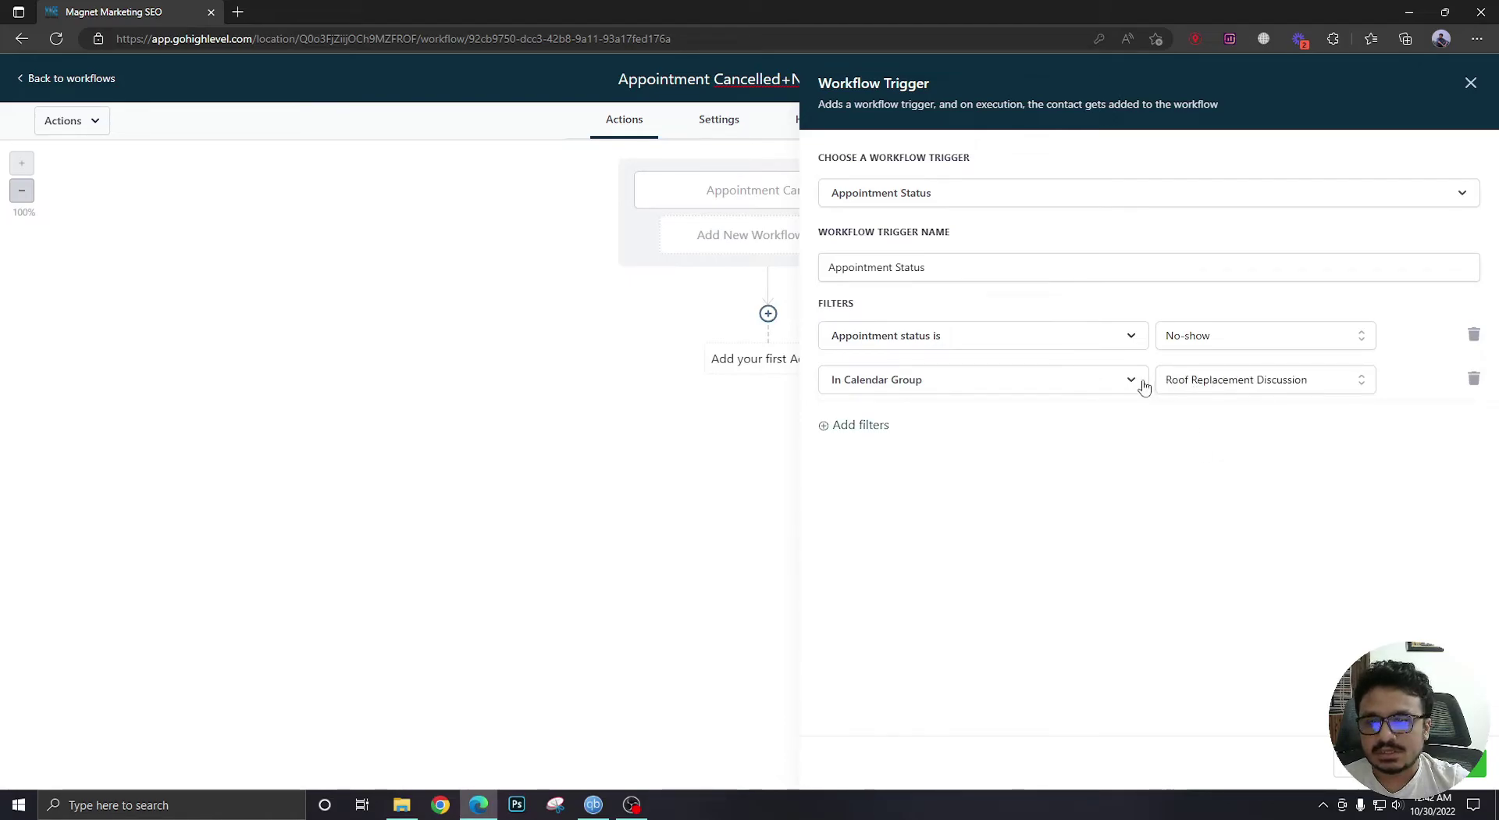
left_click(1420, 761)
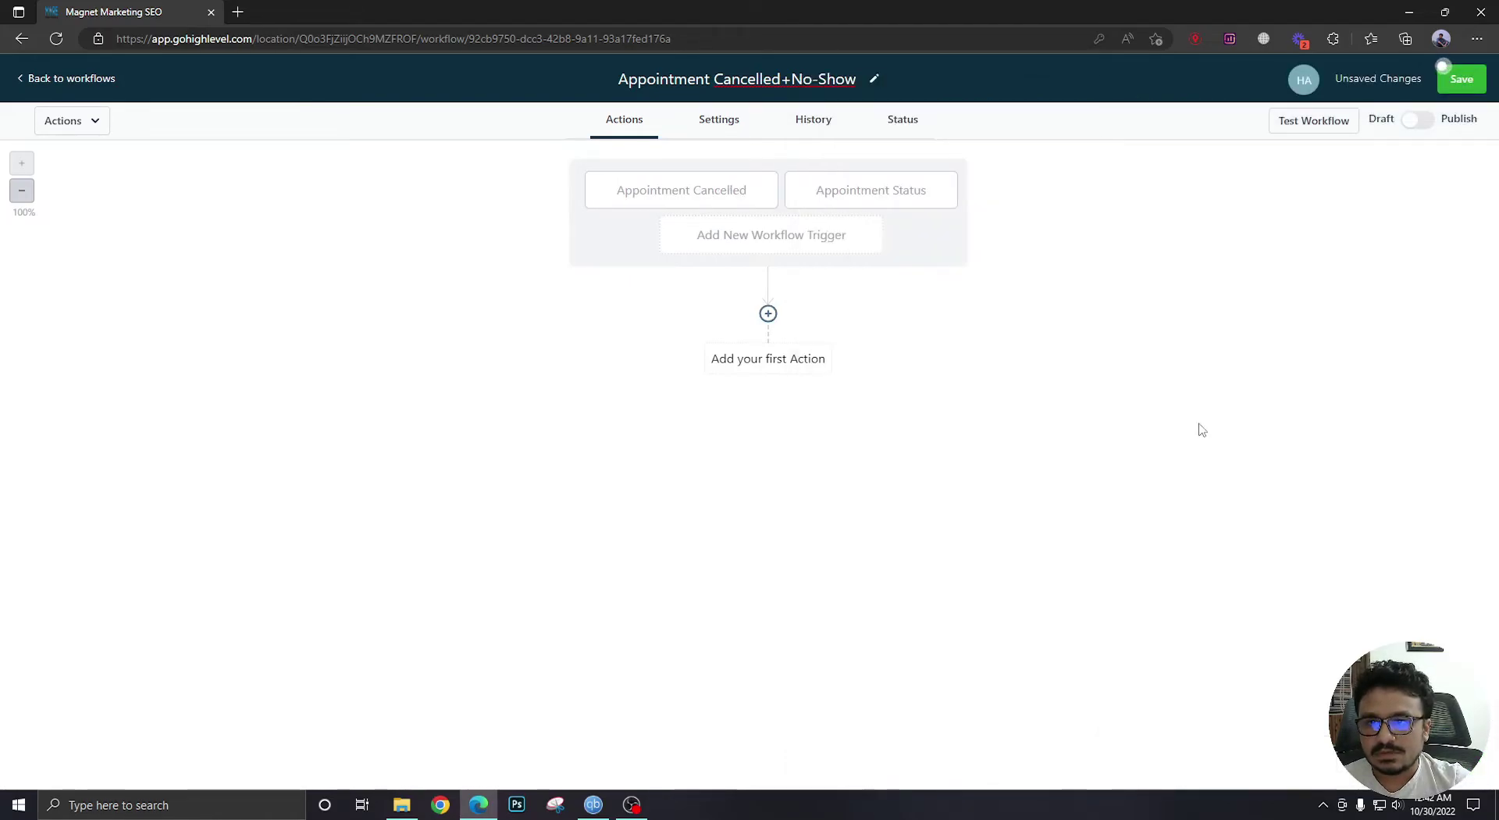
Rename the new trigger to 'Appointment No-Show'.
left_click(702, 190)
double_click(913, 266)
type("No-Sh")
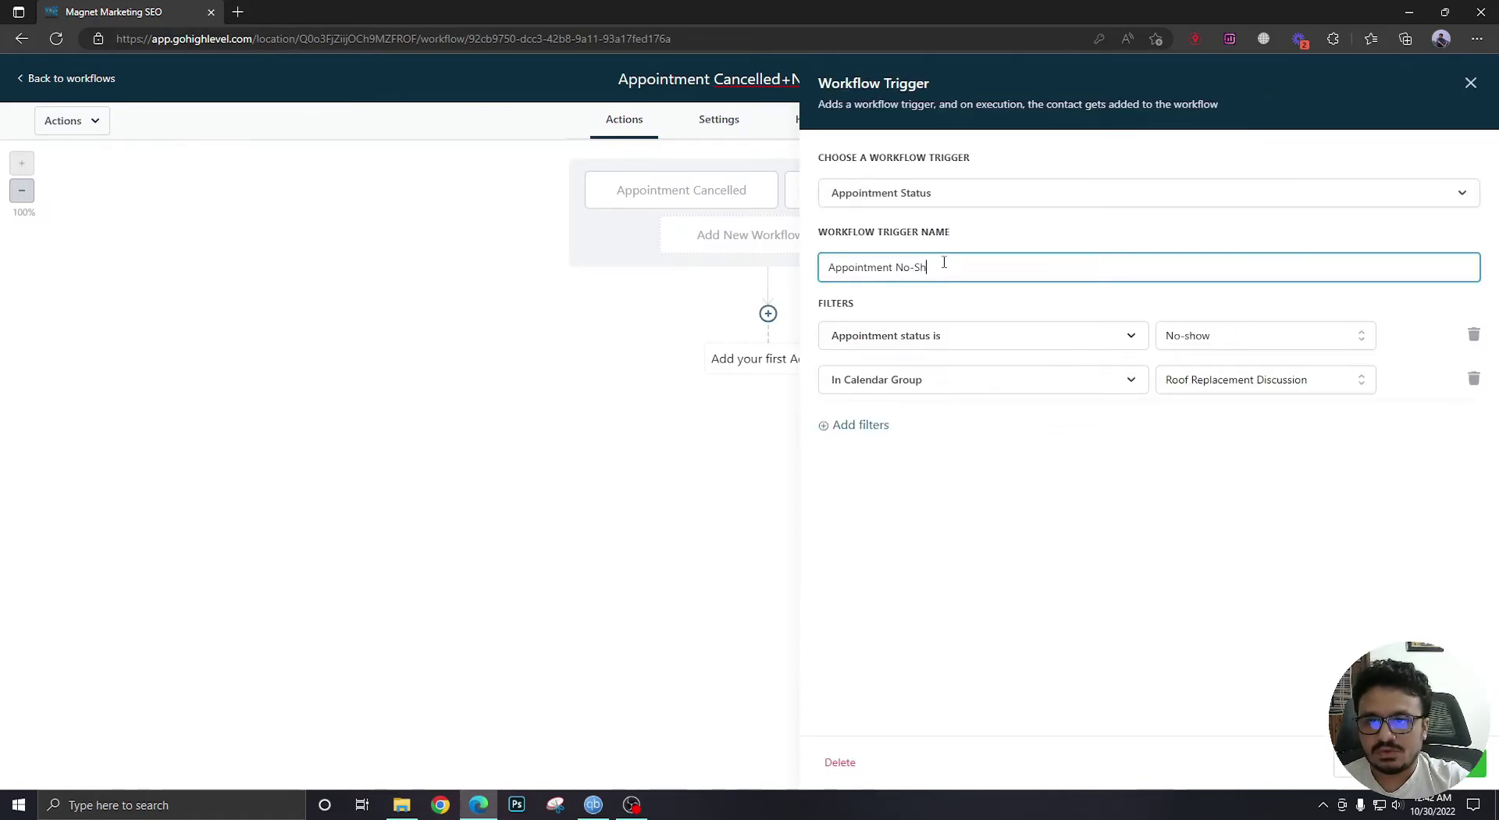
type("ow")
key("Return")
Add an If/Else condition step and name its first branch 'Cancelled'.
left_click(768, 313)
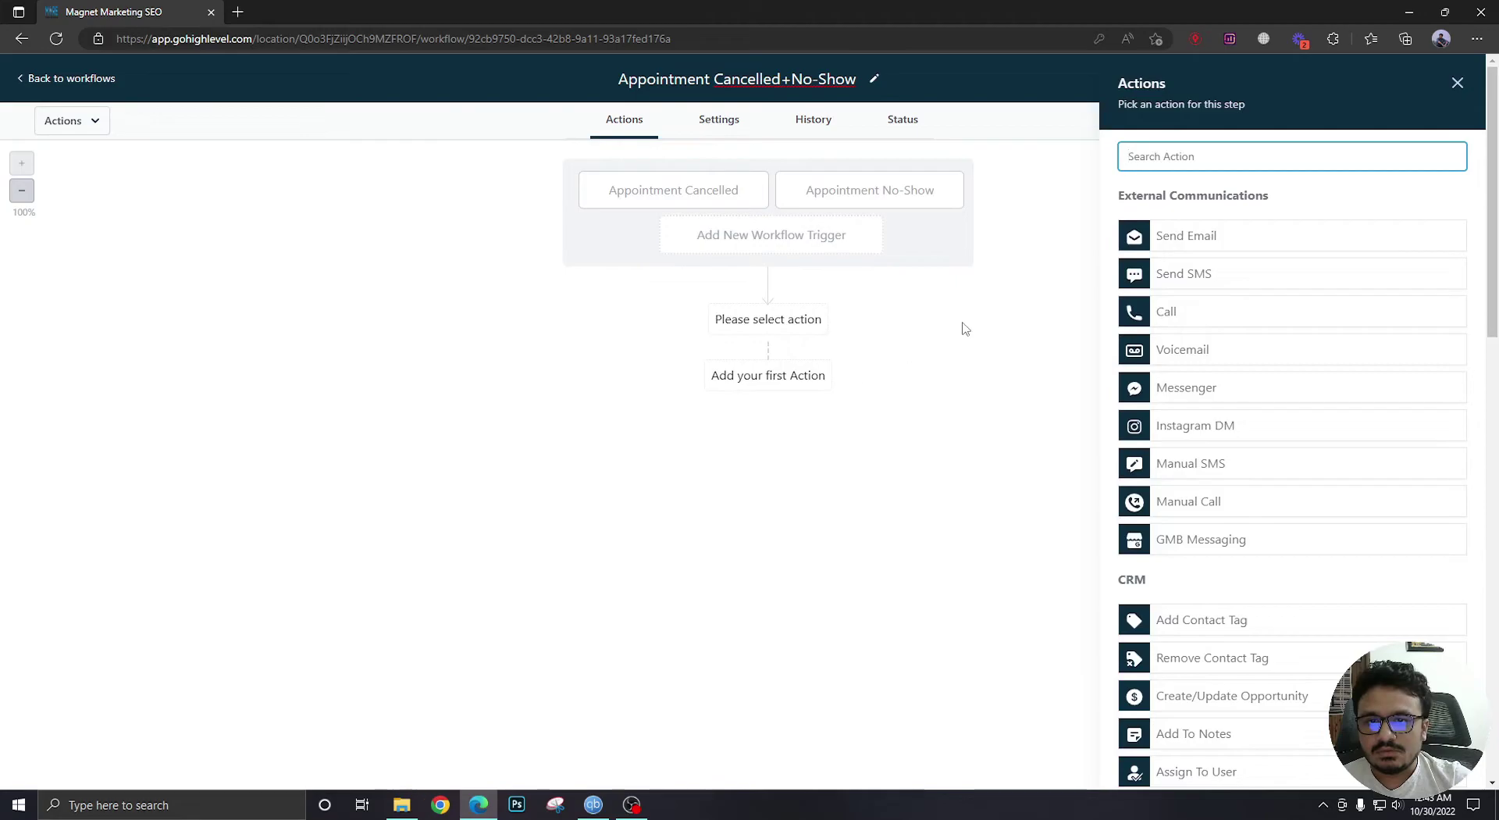
left_click(1457, 82)
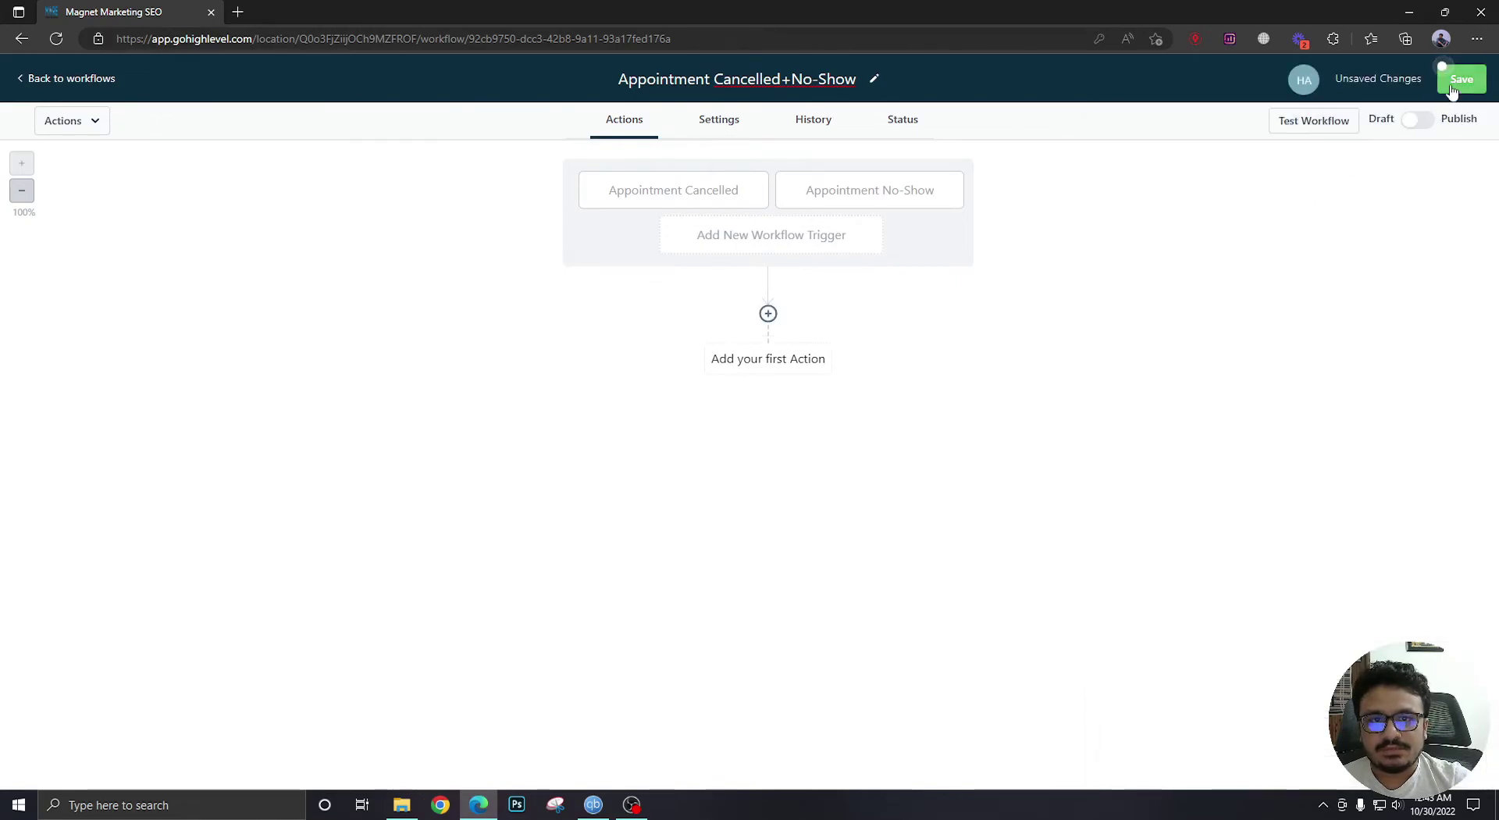
left_click(768, 313)
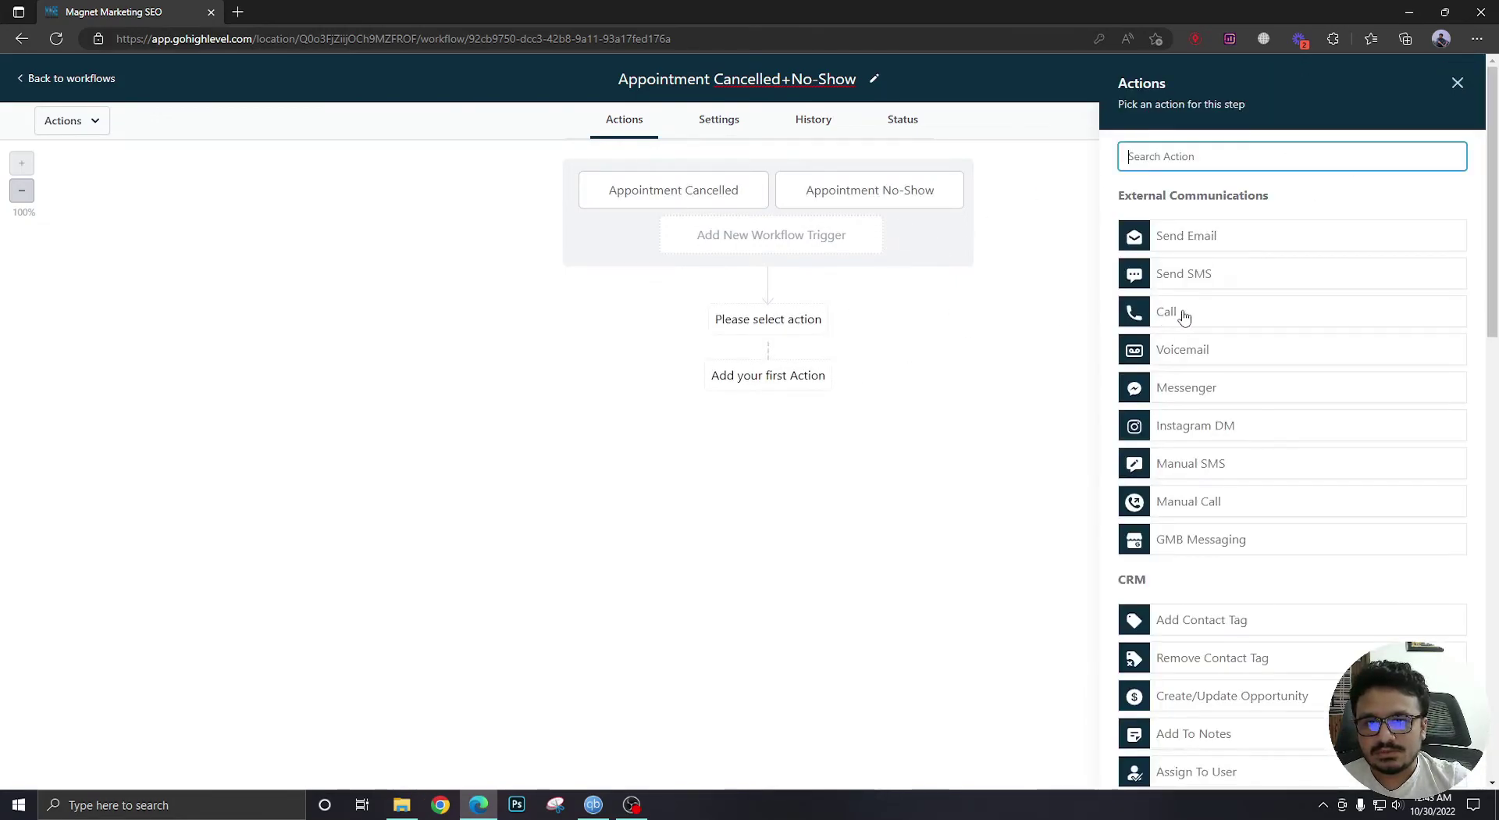
scroll(1171, 312, "down", 10)
scroll(1182, 336, "down", 4)
left_click(1186, 576)
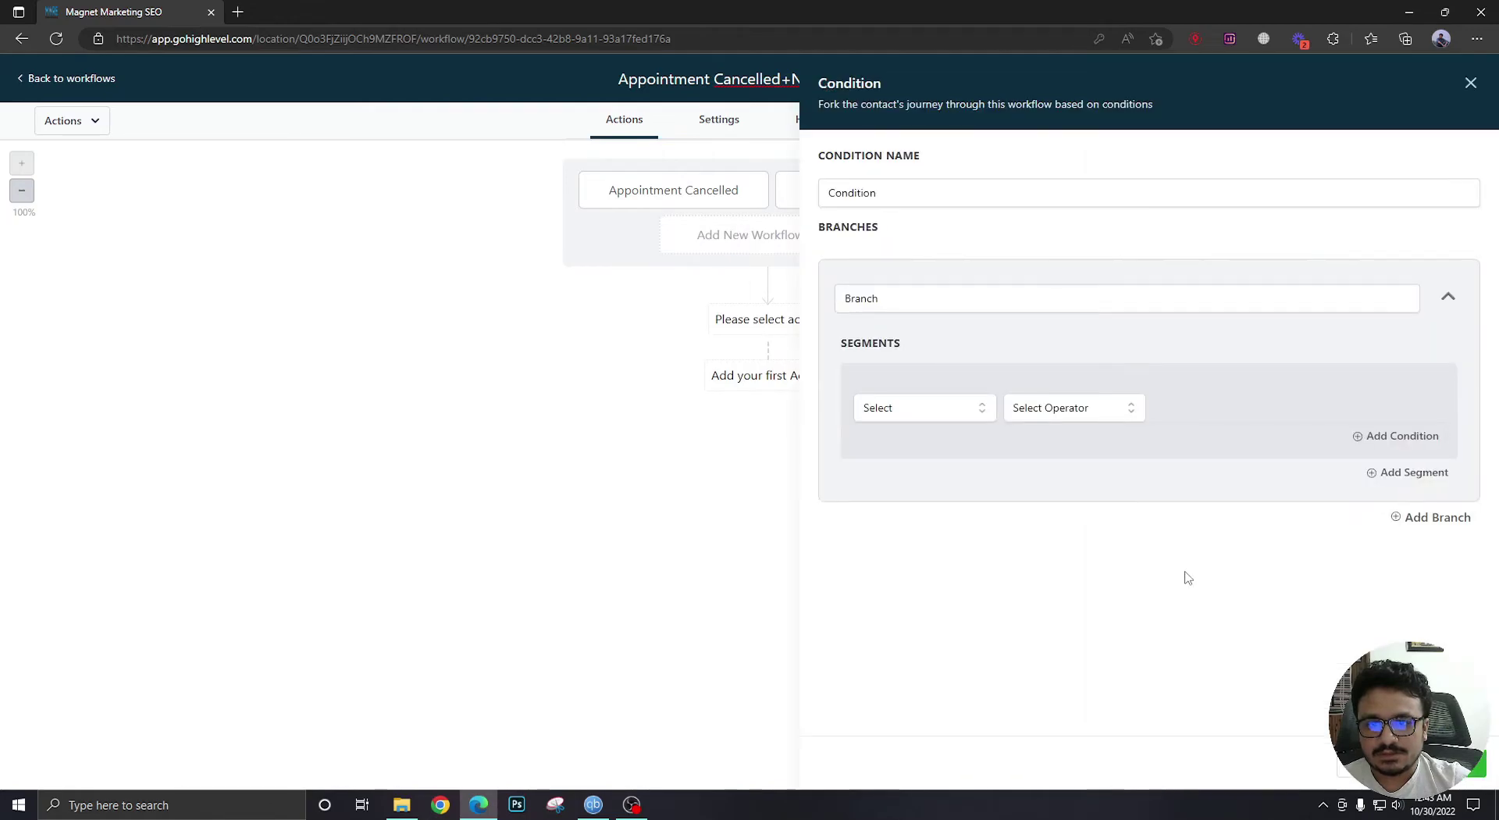
left_click_drag(914, 304, 838, 300)
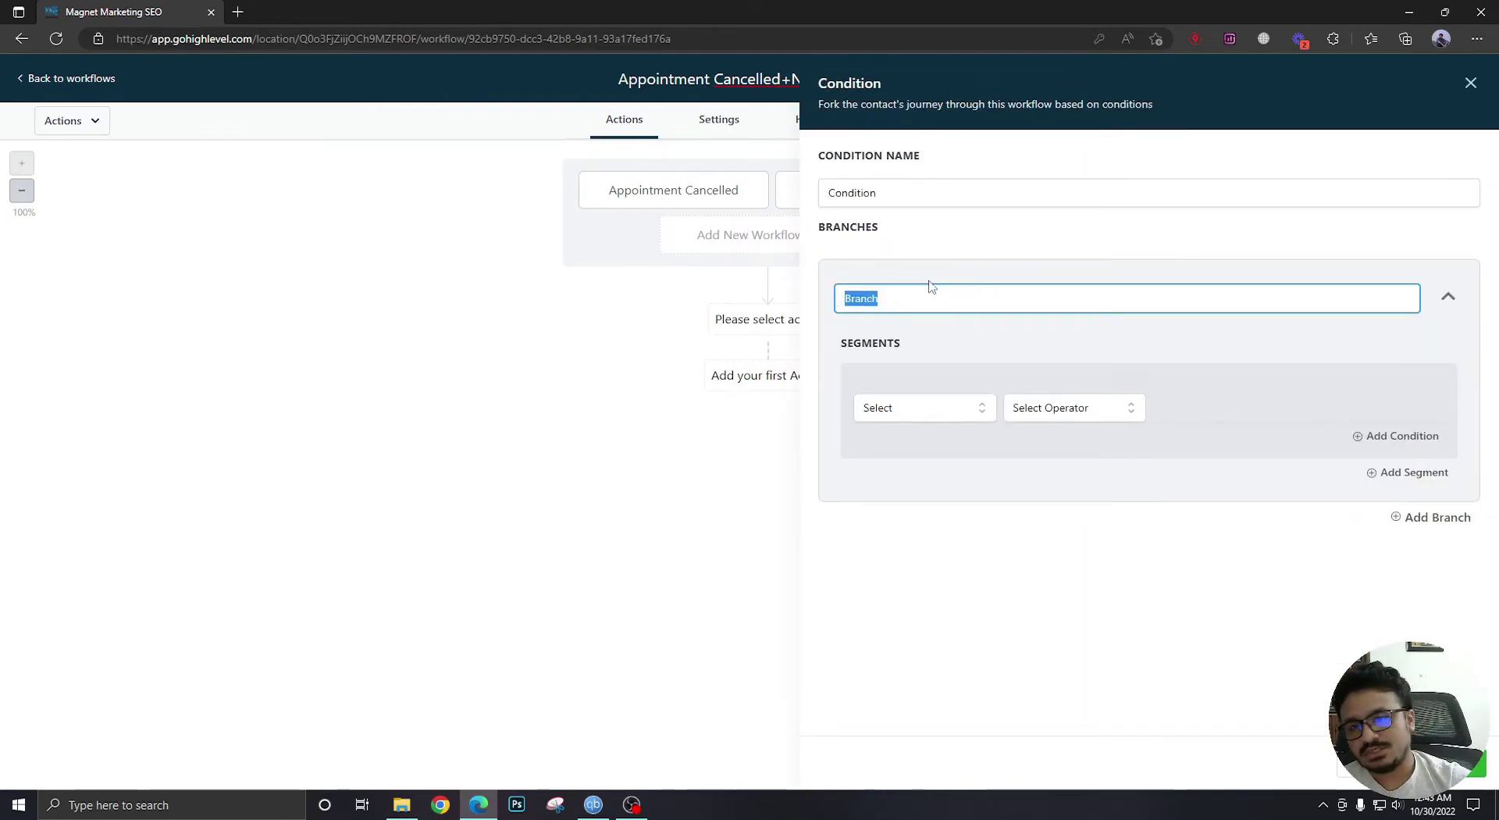
type("Canc")
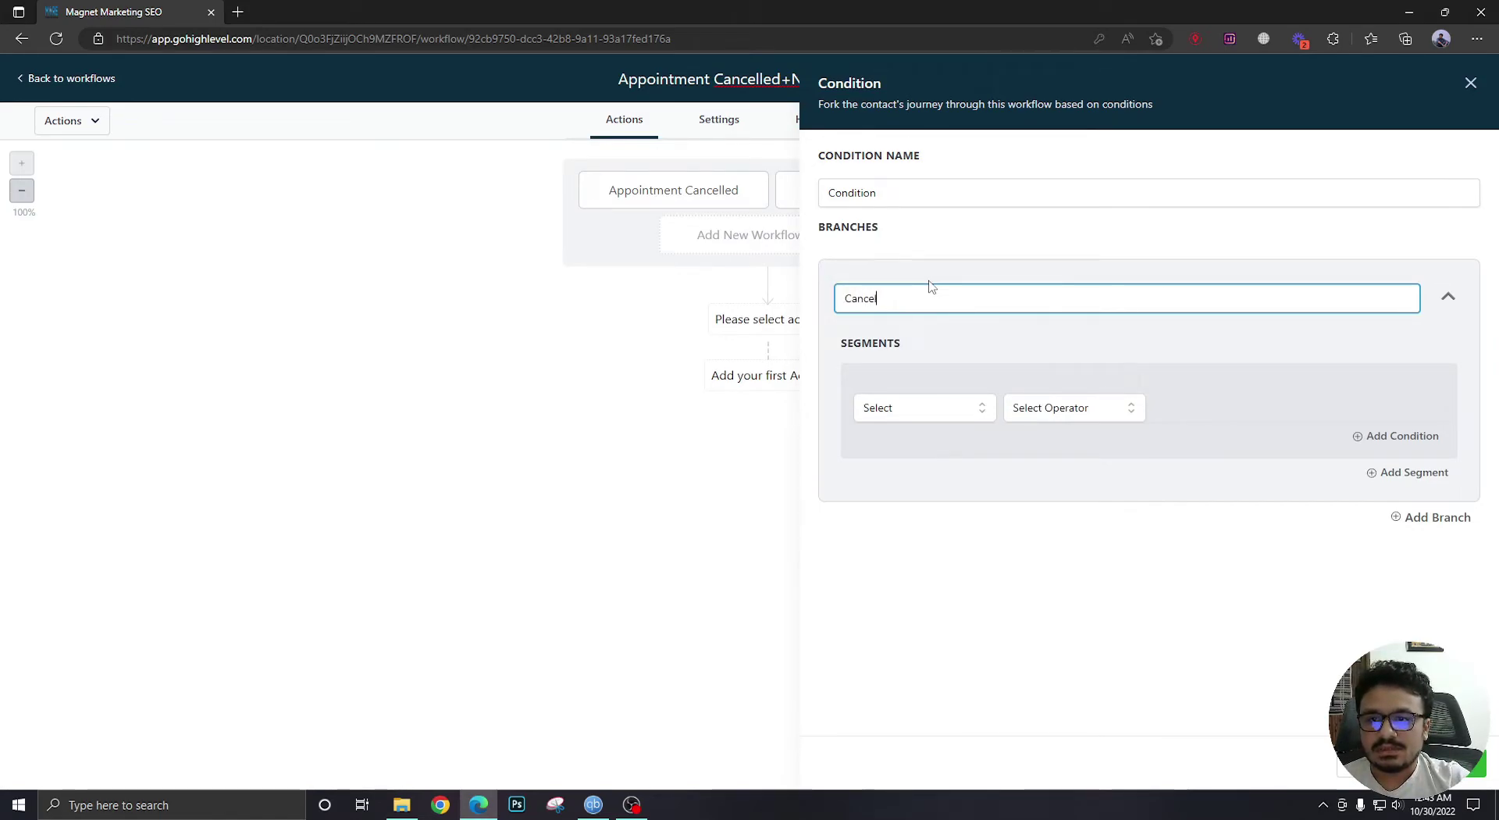
type("elled")
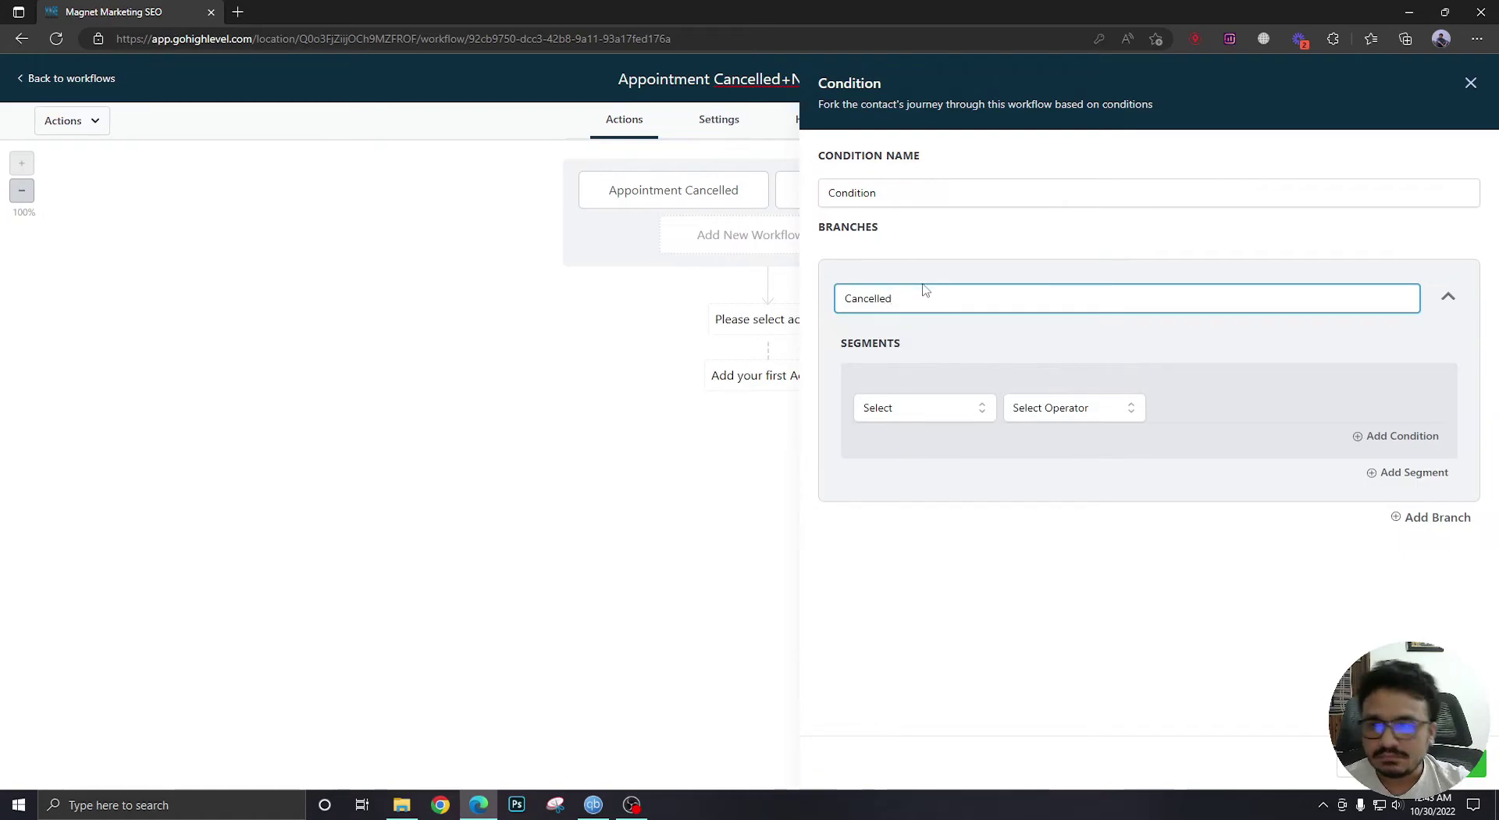
Set the Cancelled branch to Workflow Trigger Is Appointment Cancelled, then close the condition panel.
left_click(899, 416)
left_click(906, 551)
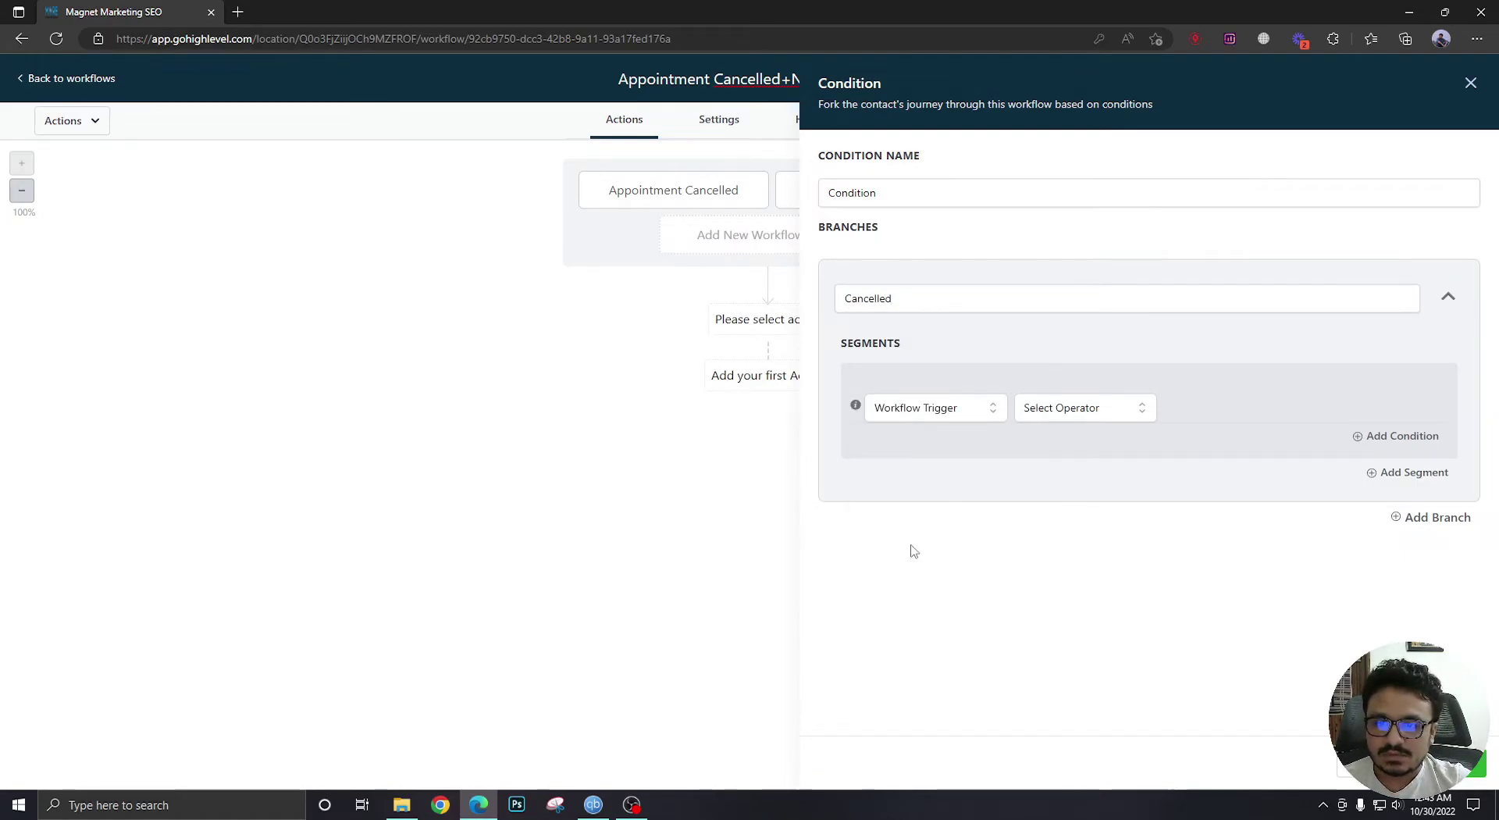
left_click(1053, 408)
left_click(1049, 451)
left_click(1221, 410)
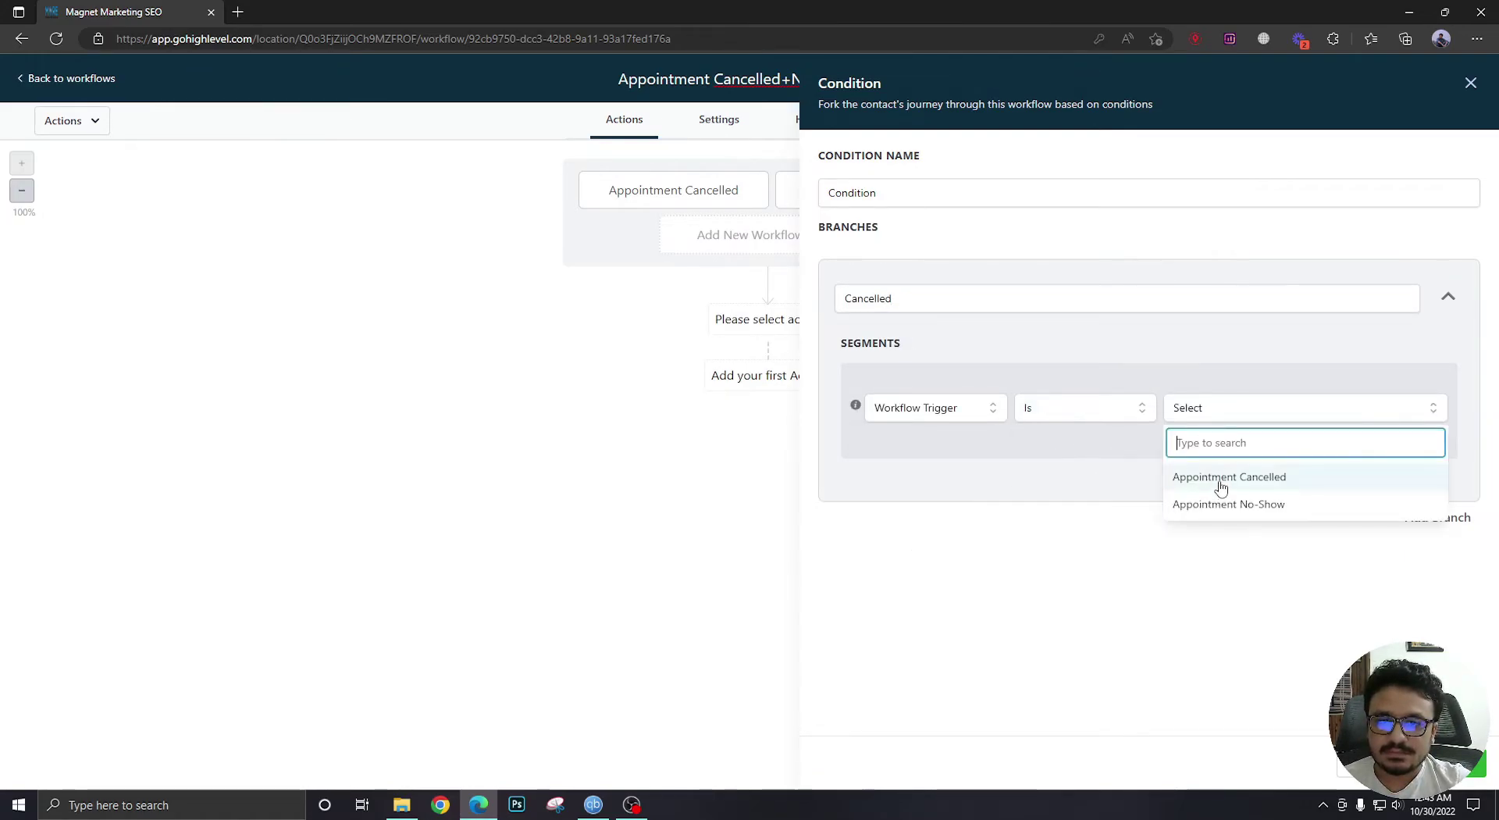
left_click(1228, 478)
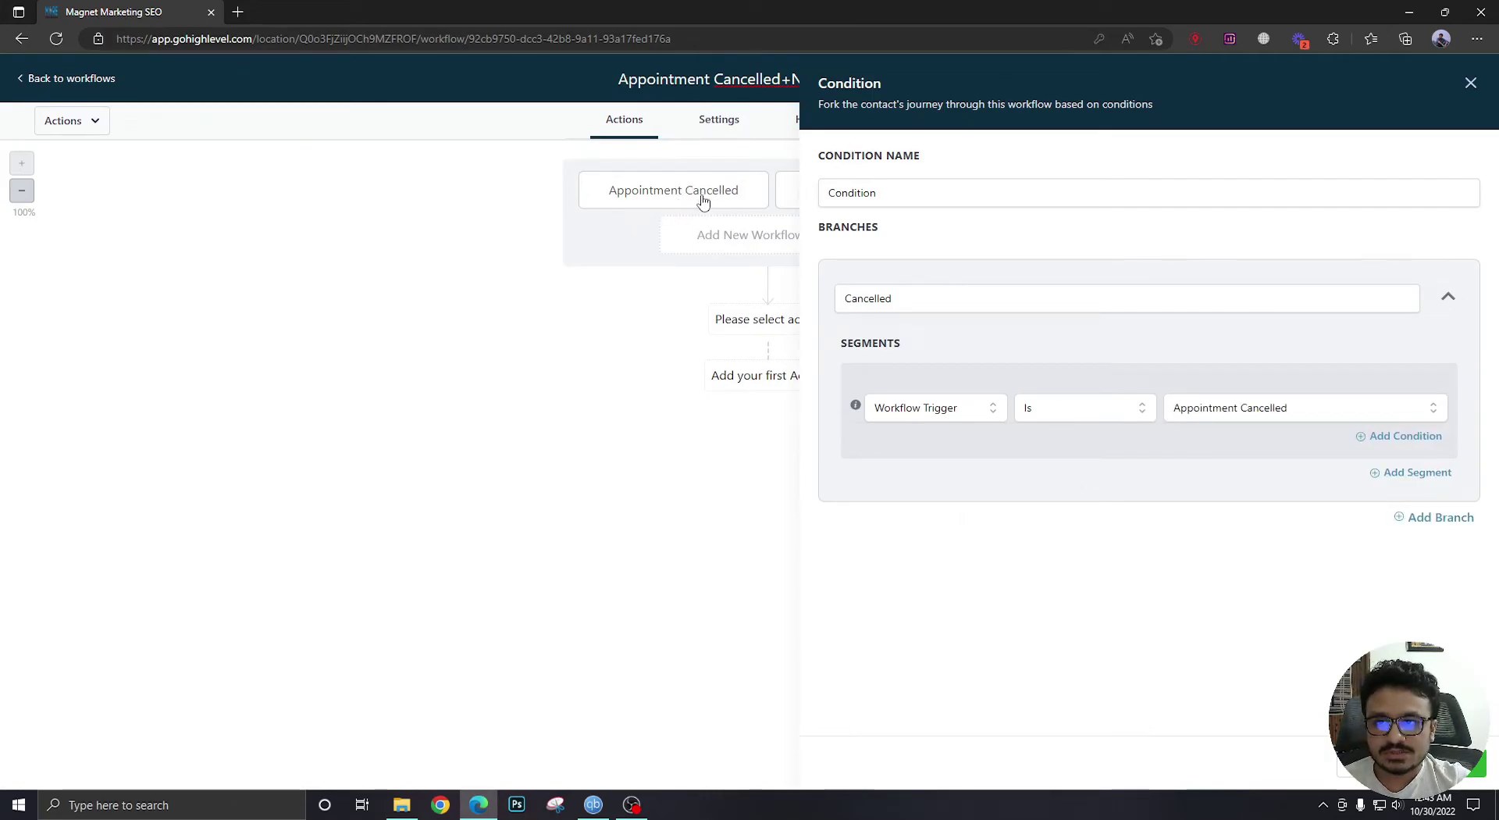
left_click(1227, 418)
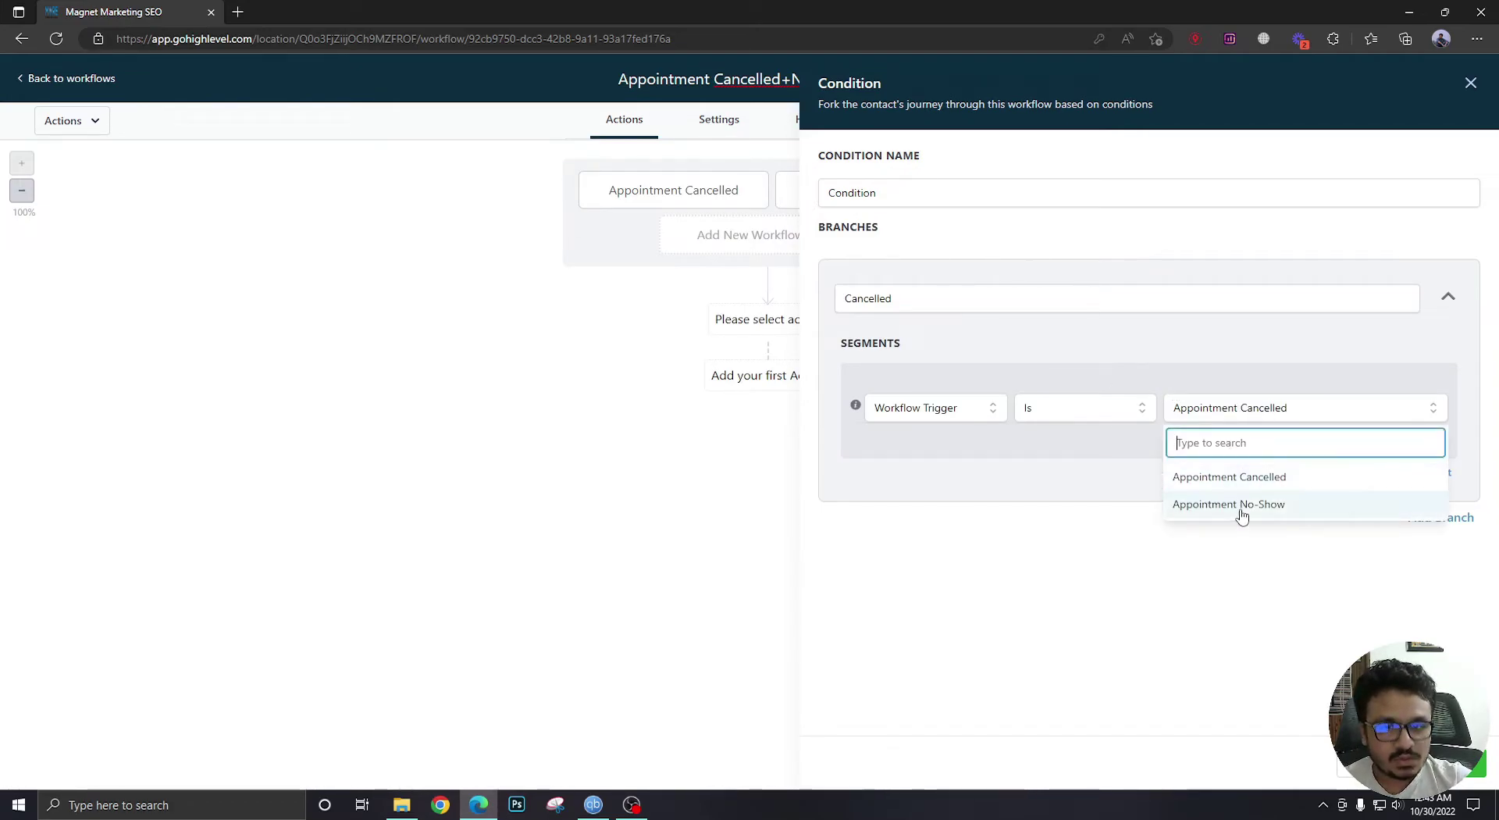
left_click(1469, 86)
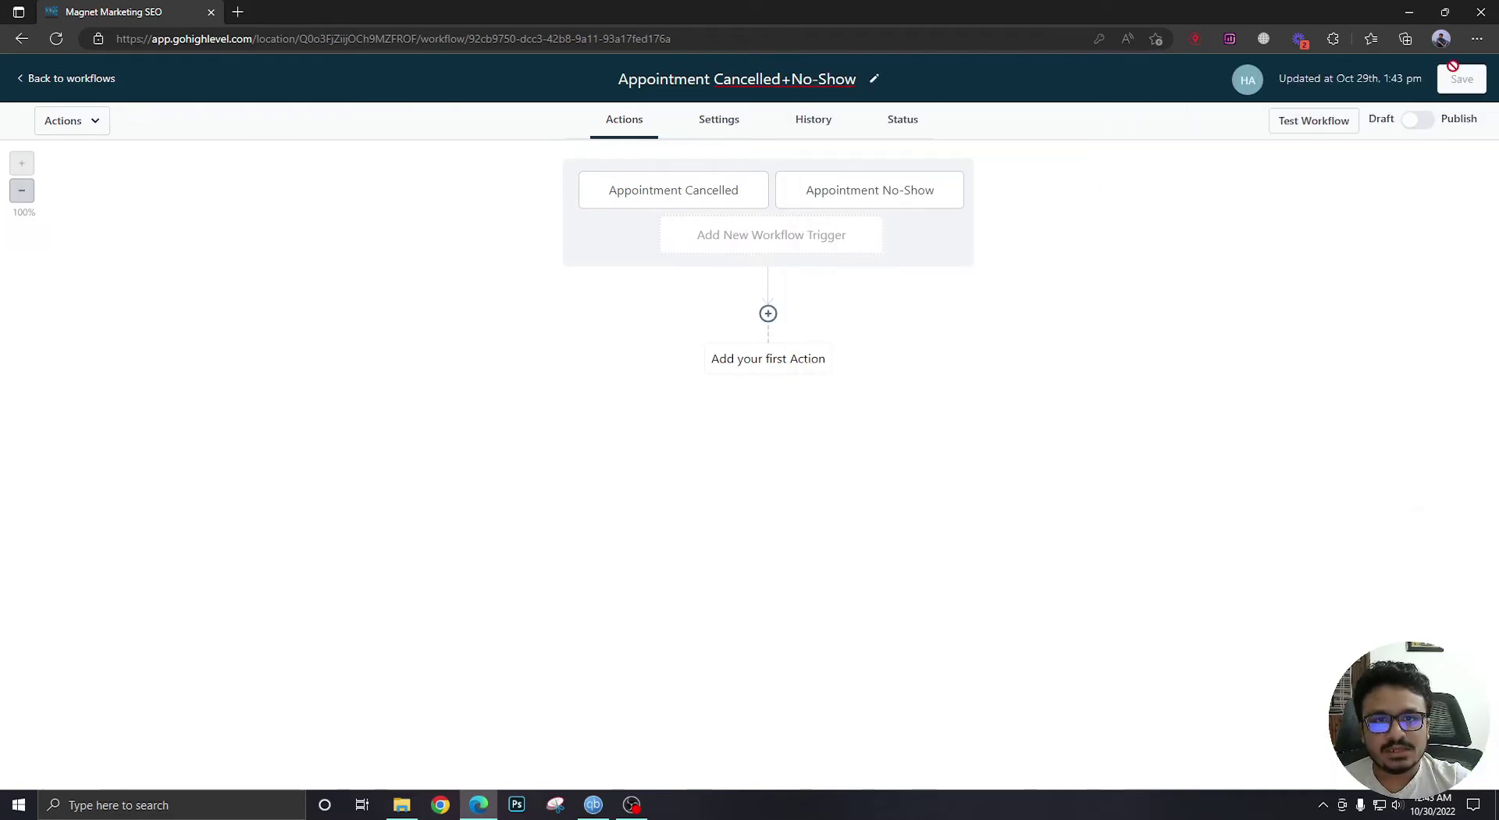
Add an If/Else step whose Cancelled branch matches Workflow Trigger Is Appointment Cancelled.
left_click(770, 313)
scroll(1218, 377, "down", 10)
left_click(1198, 581)
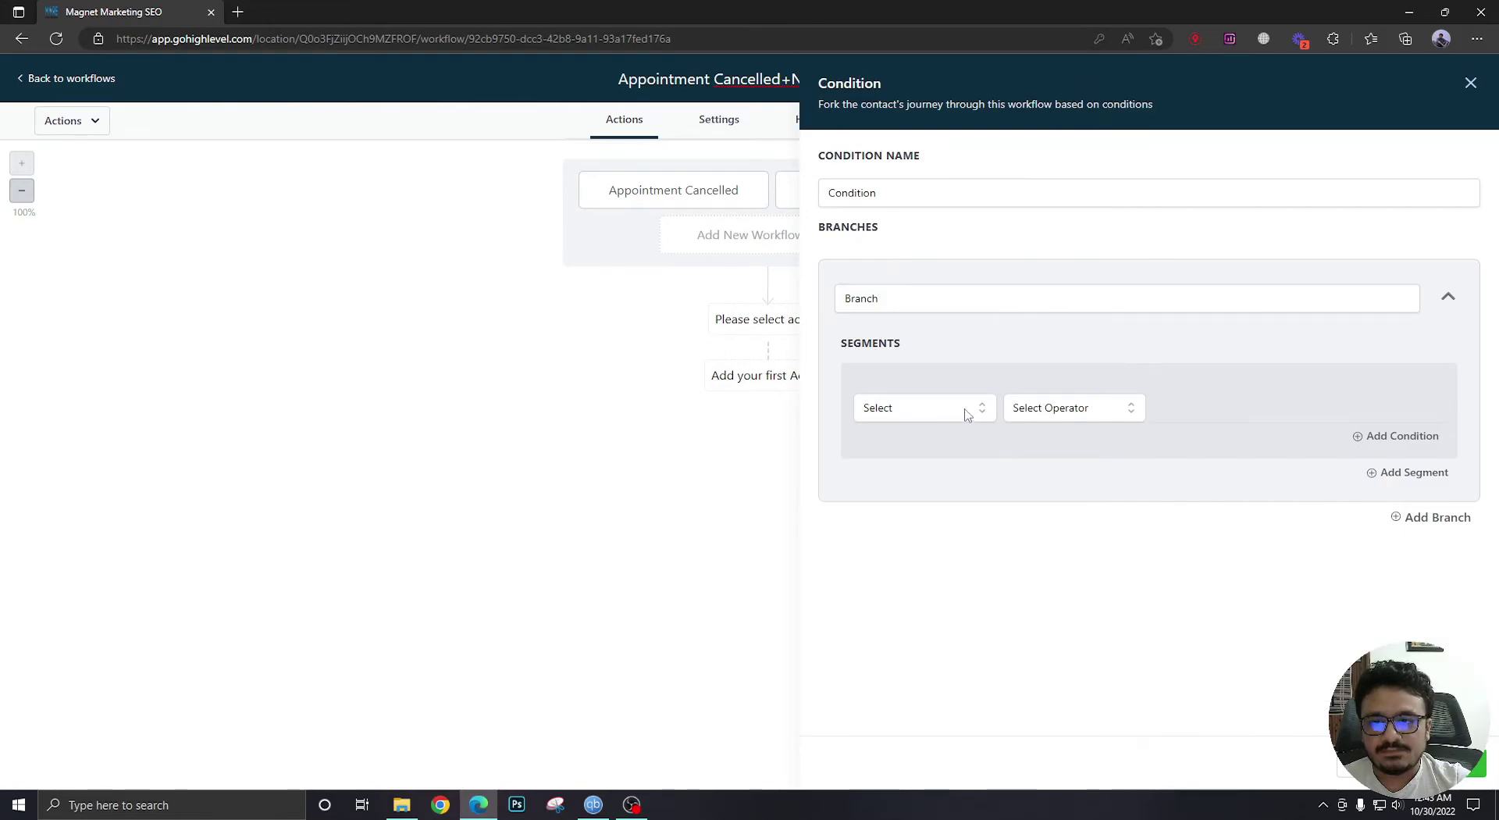
left_click(968, 414)
left_click(926, 550)
left_click(1108, 414)
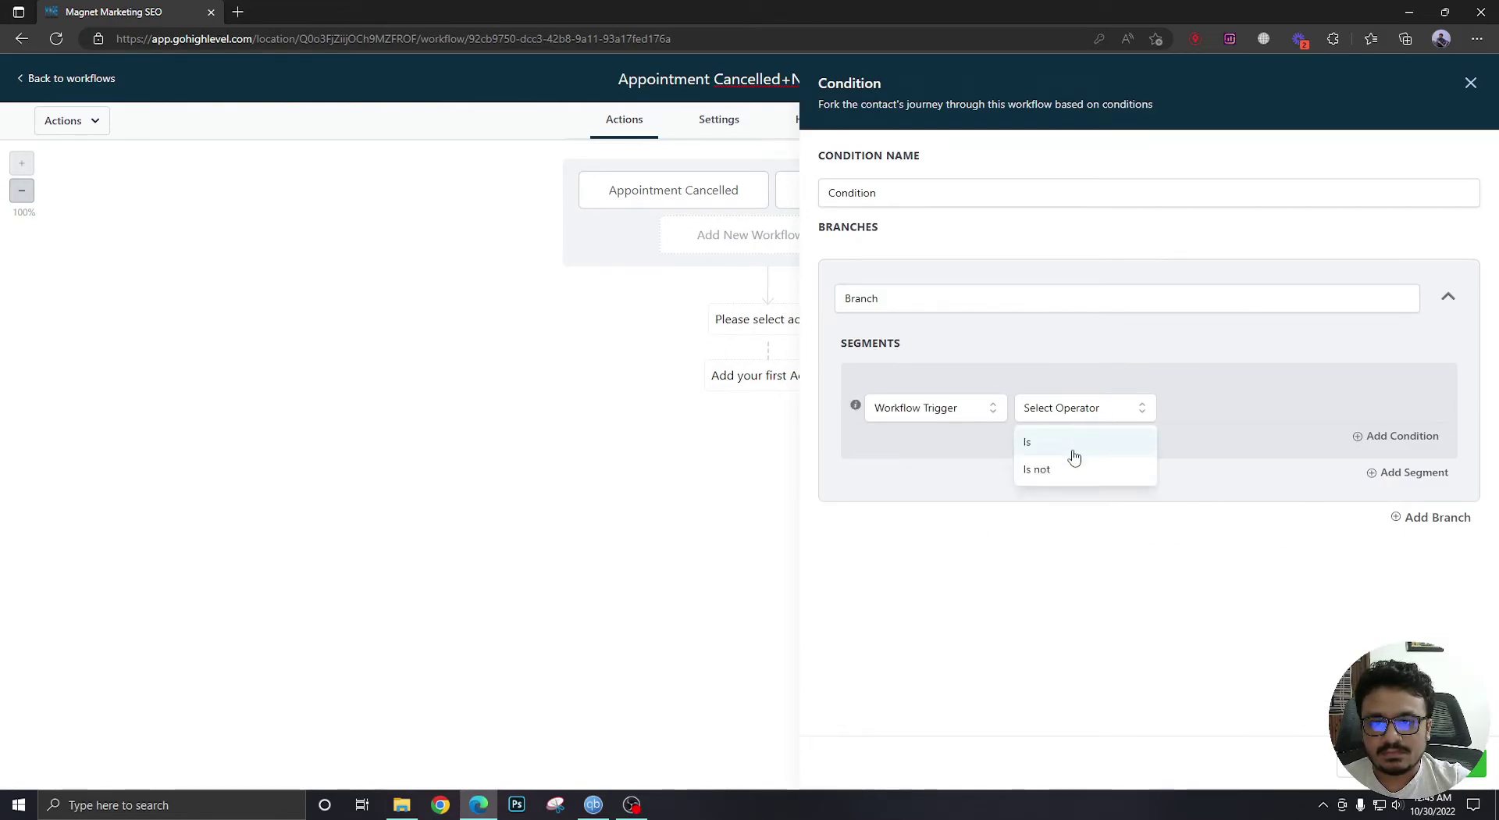
left_click(1074, 455)
left_click(1200, 408)
left_click(1200, 477)
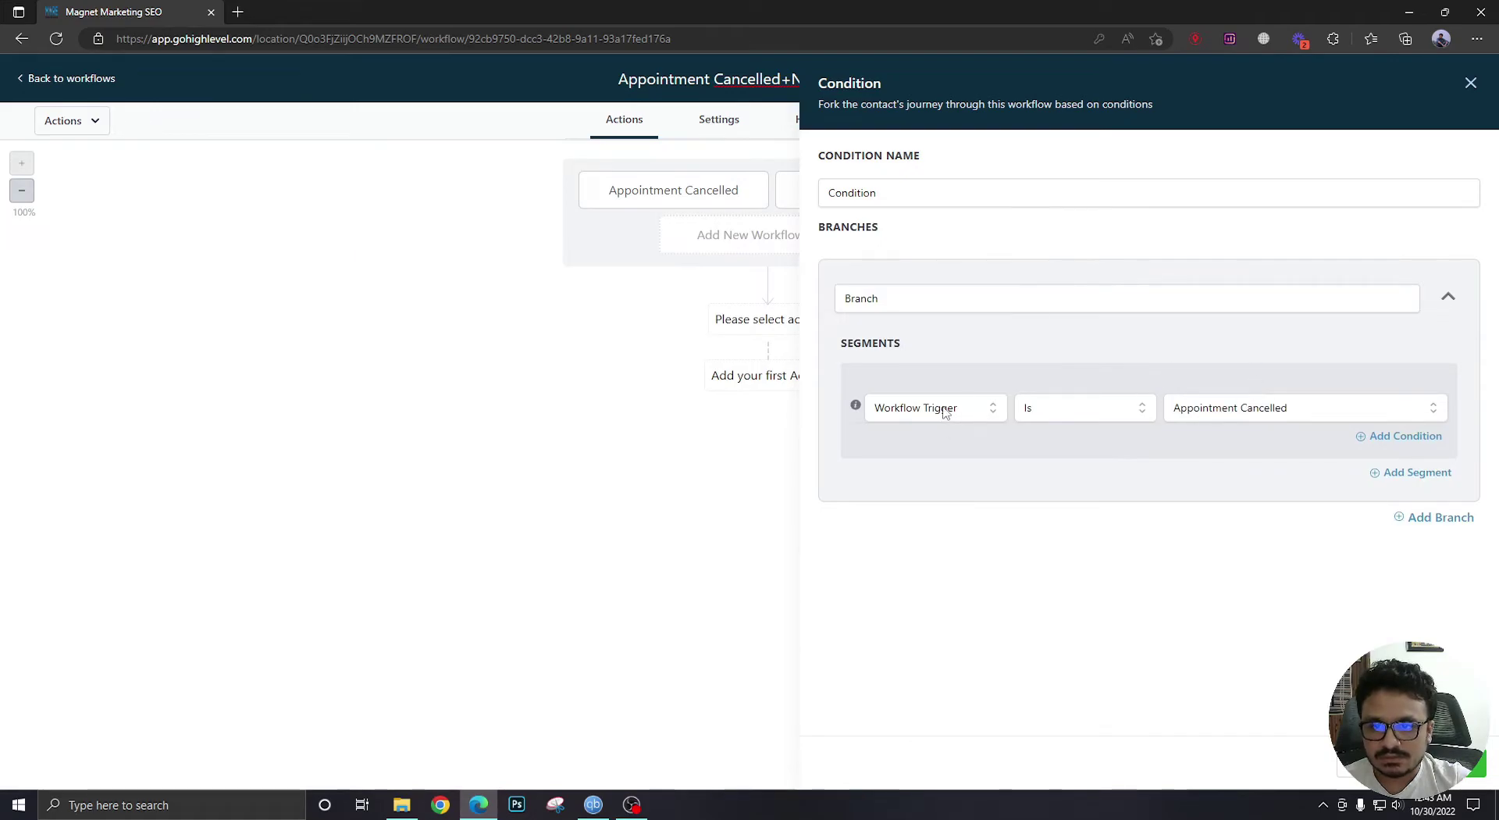
left_click_drag(909, 303, 841, 297)
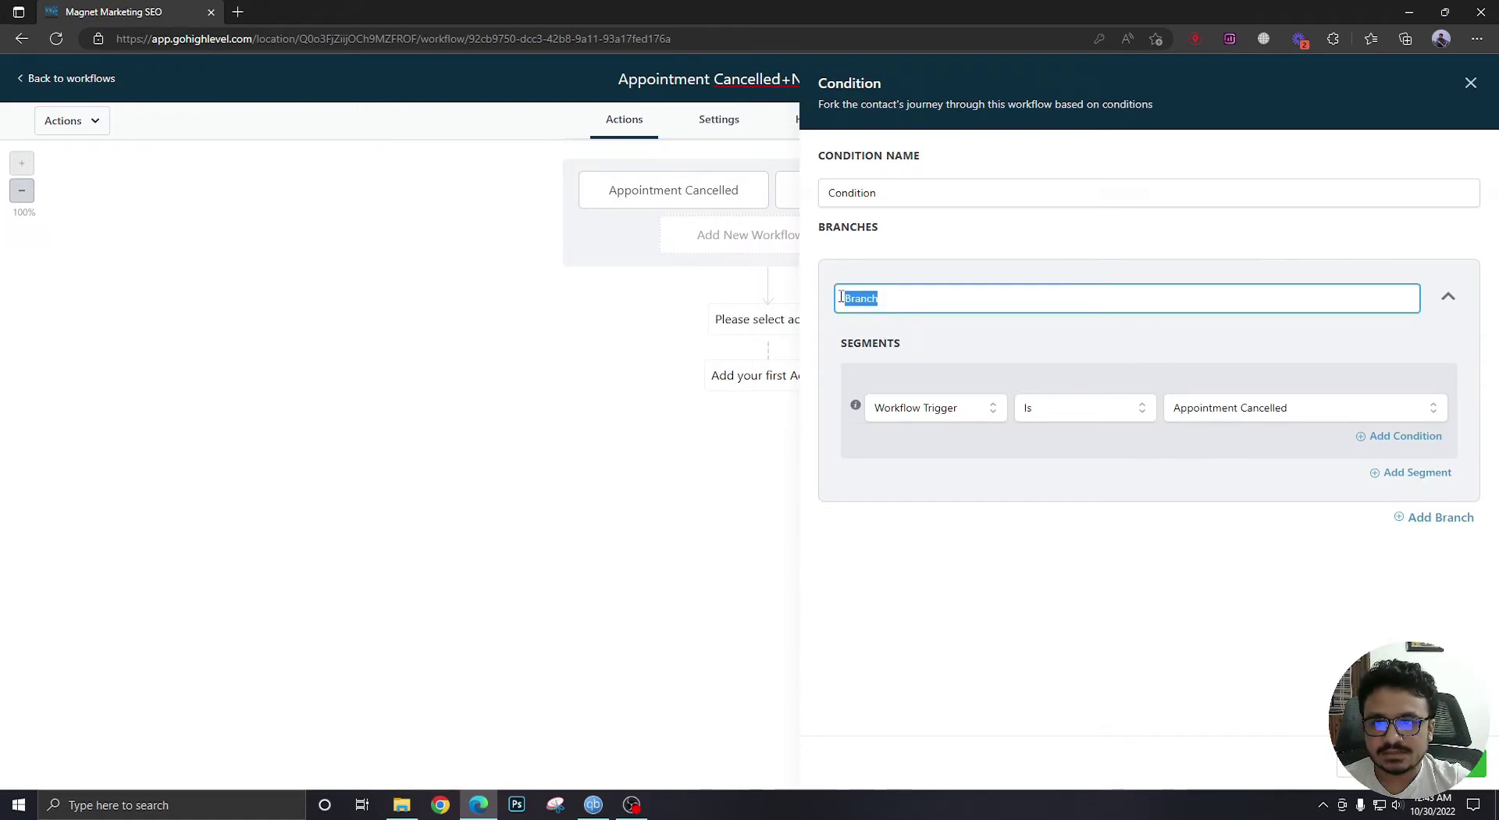
type("Cancelled")
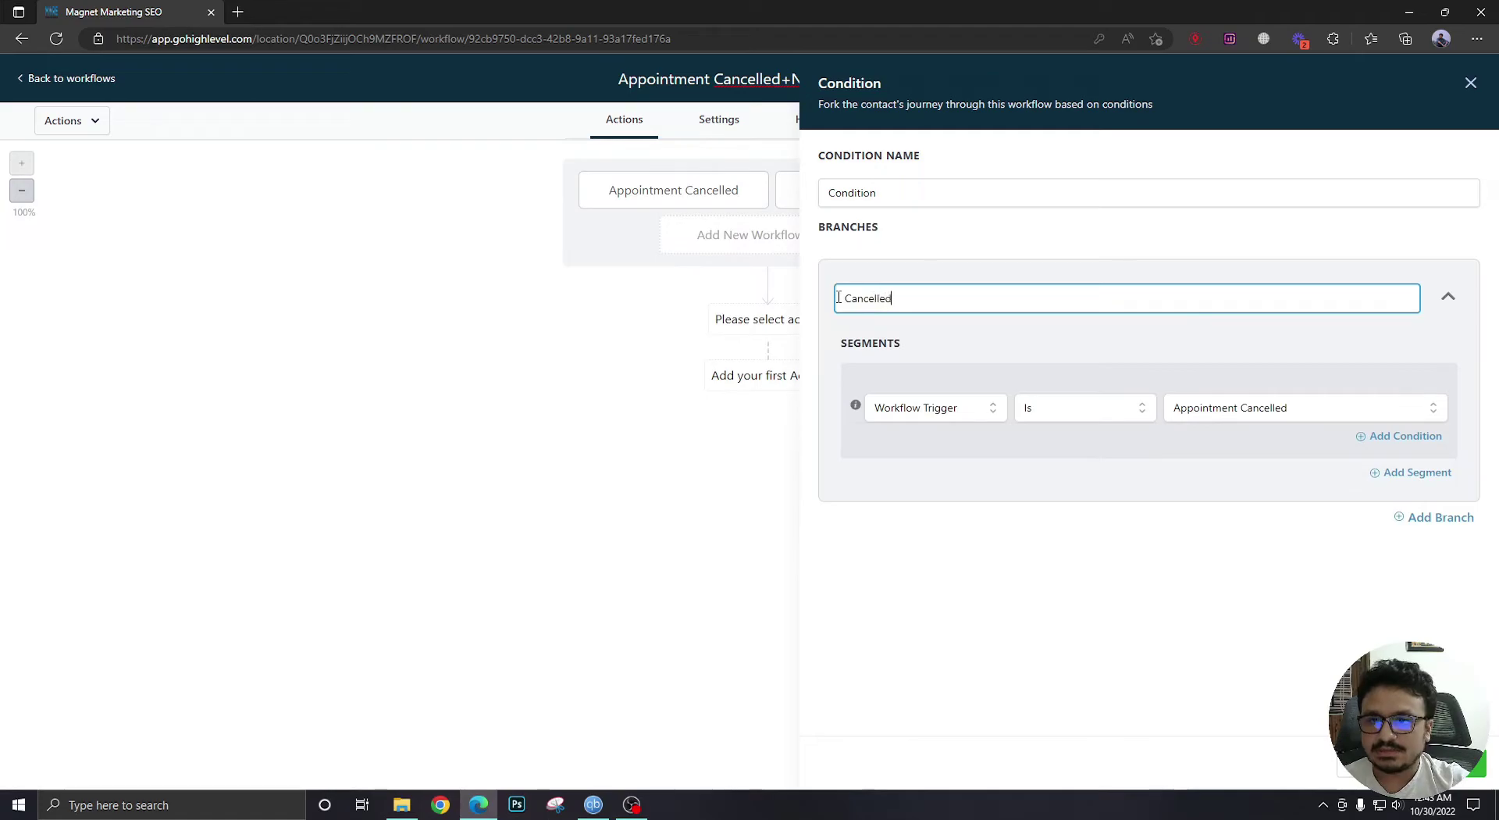
Add a second 'No-Show' branch matching Workflow Trigger Is Appointment No-Show and save the condition.
left_click(1407, 519)
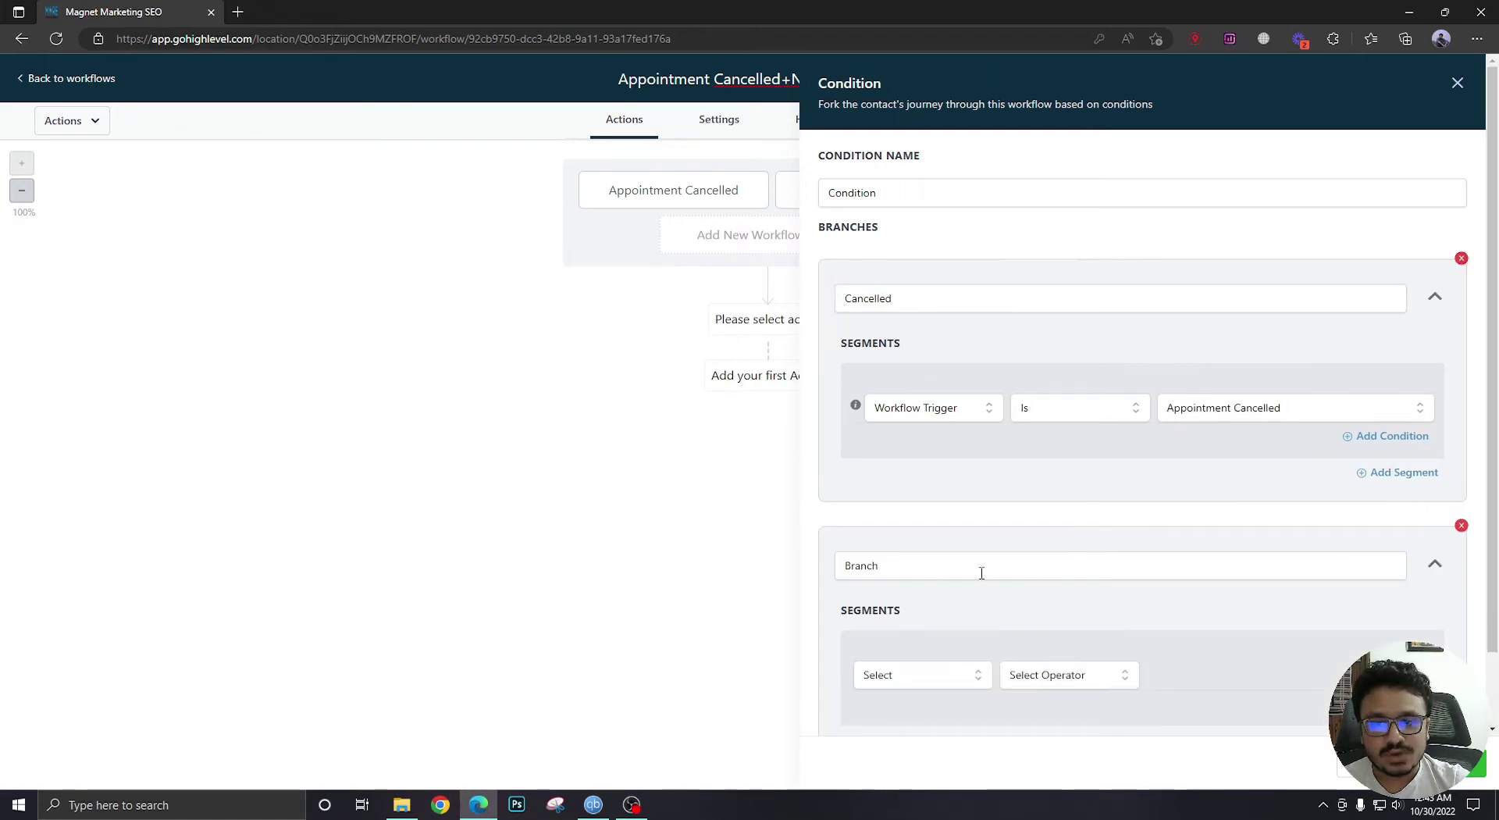
left_click_drag(981, 567, 823, 568)
type("No-Sh")
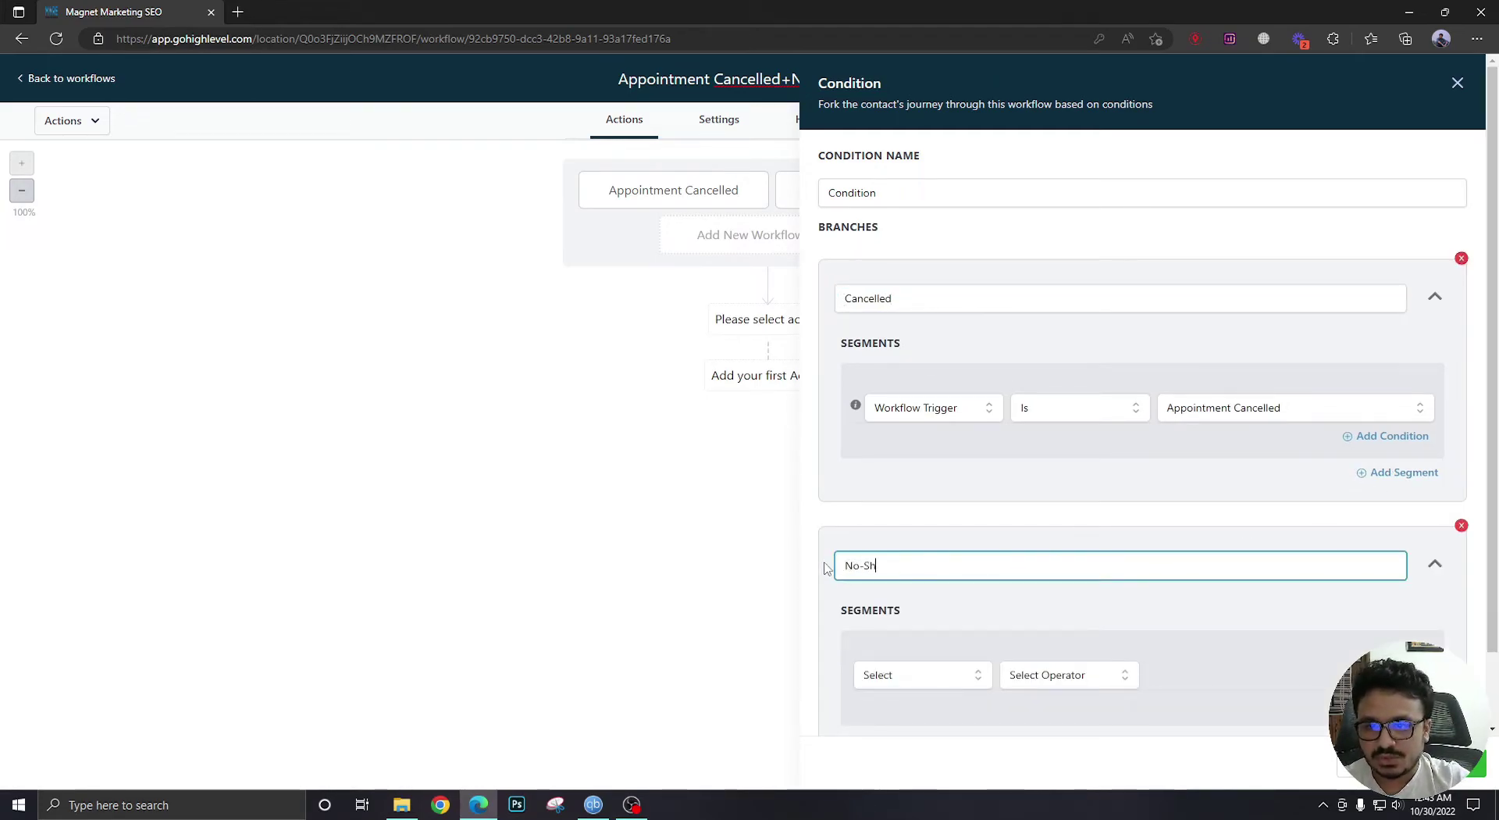
type("ow")
left_click(892, 679)
scroll(937, 625, "down", 2)
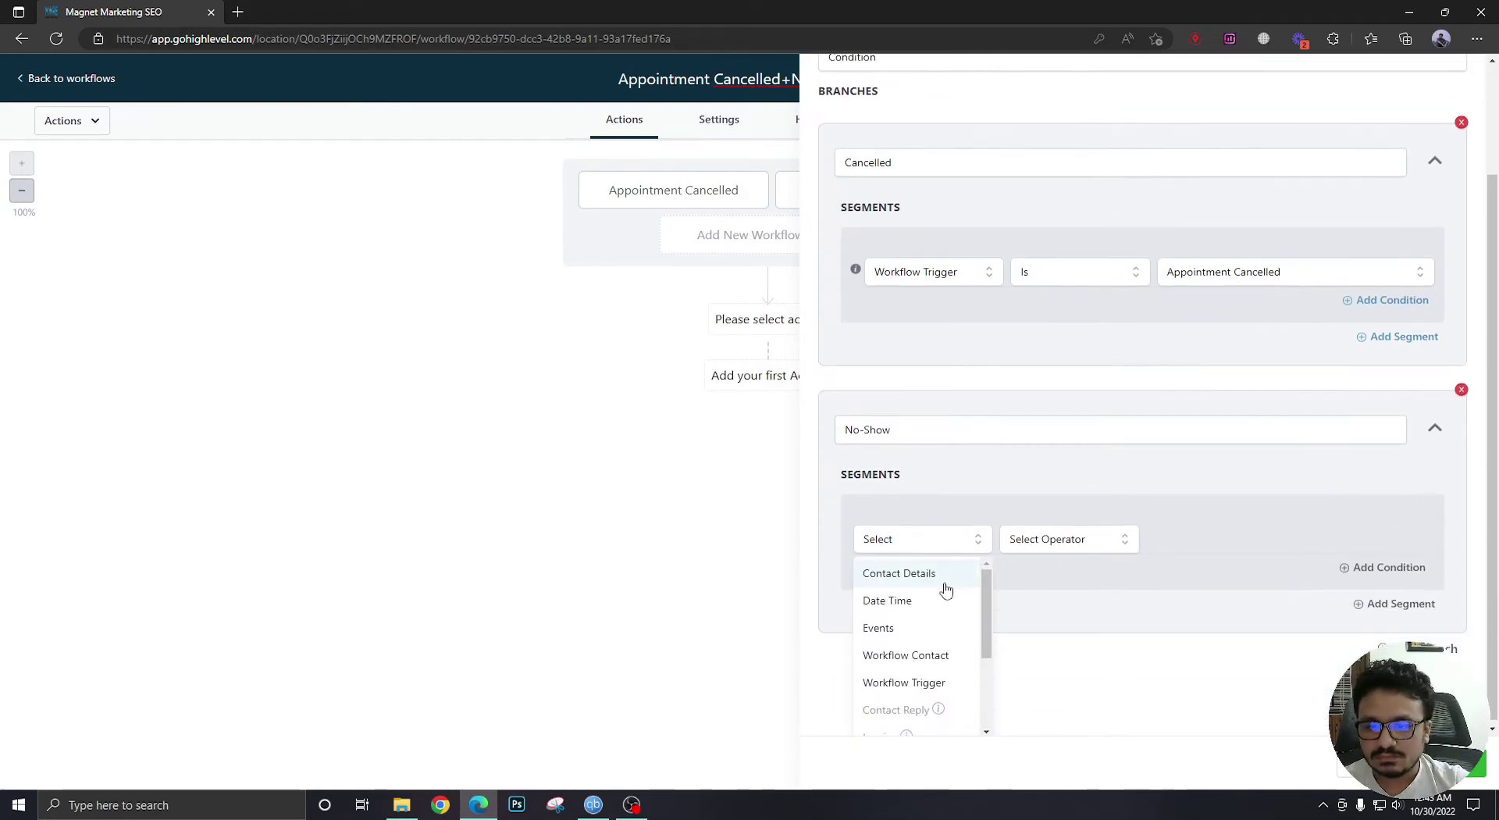
left_click(912, 681)
left_click(1059, 601)
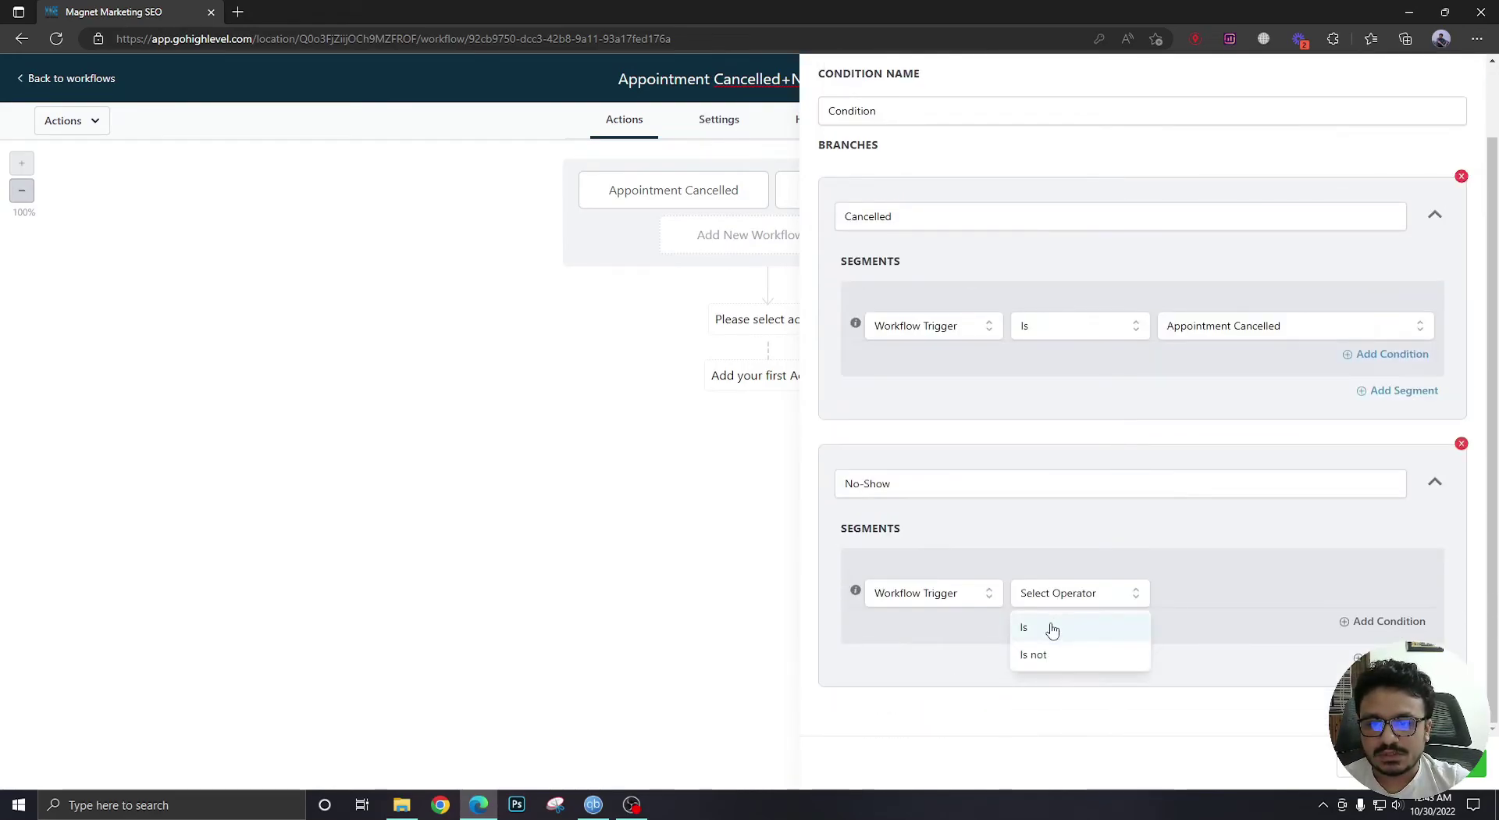
left_click(1047, 625)
left_click(1195, 606)
left_click(1189, 692)
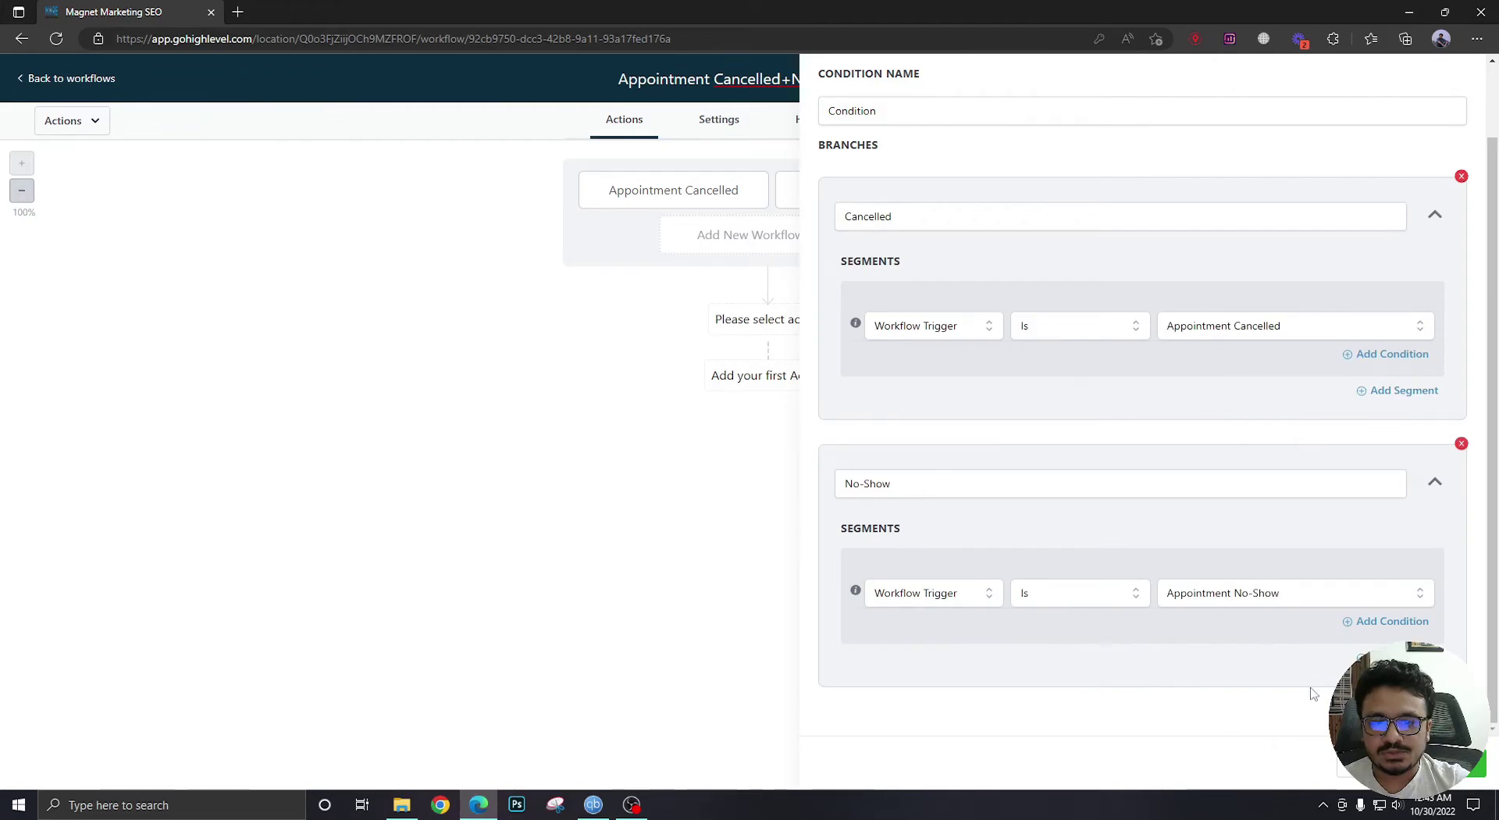
left_click(1428, 761)
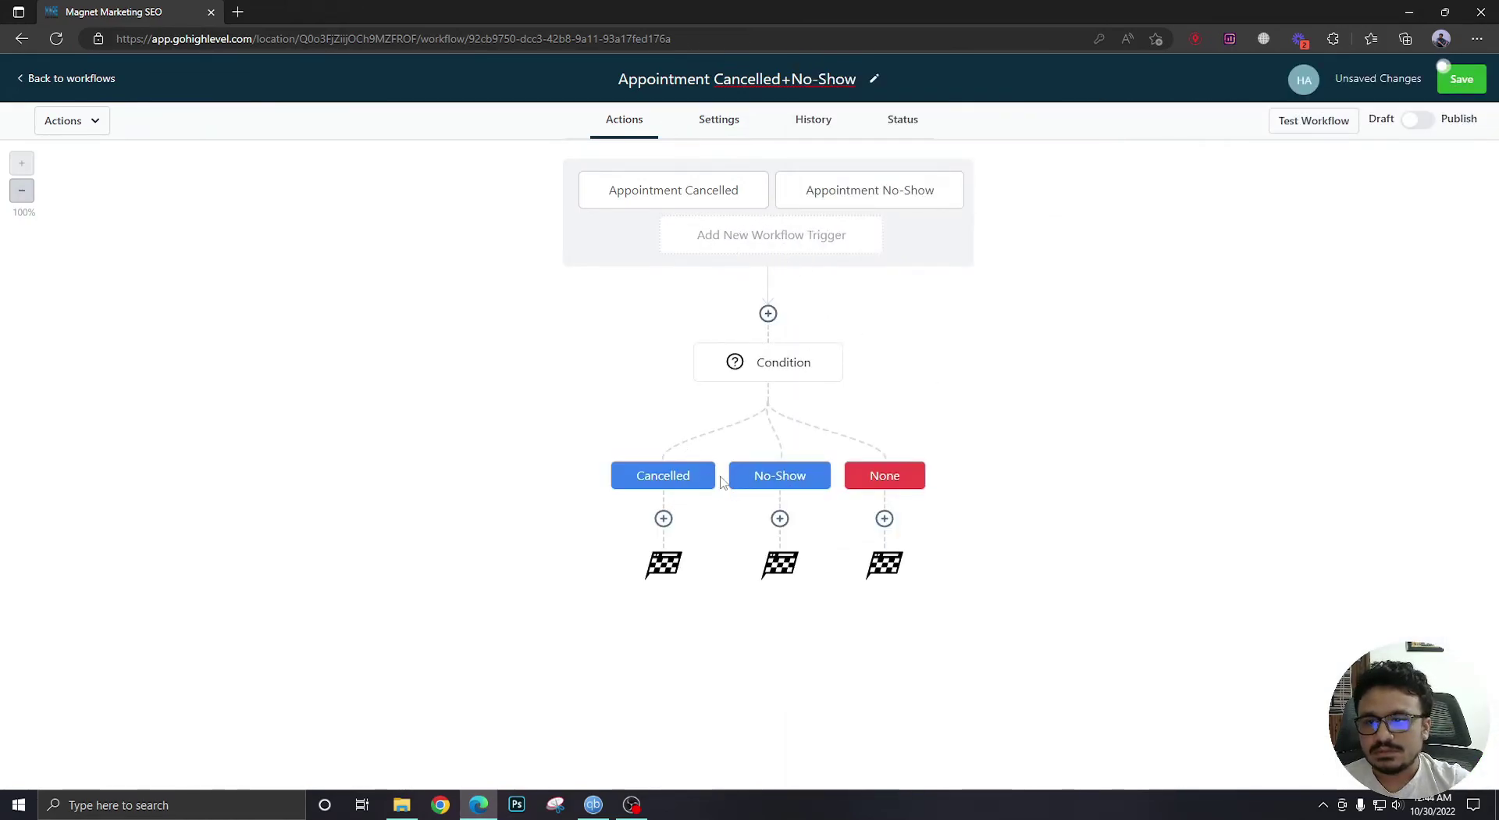
left_click(663, 518)
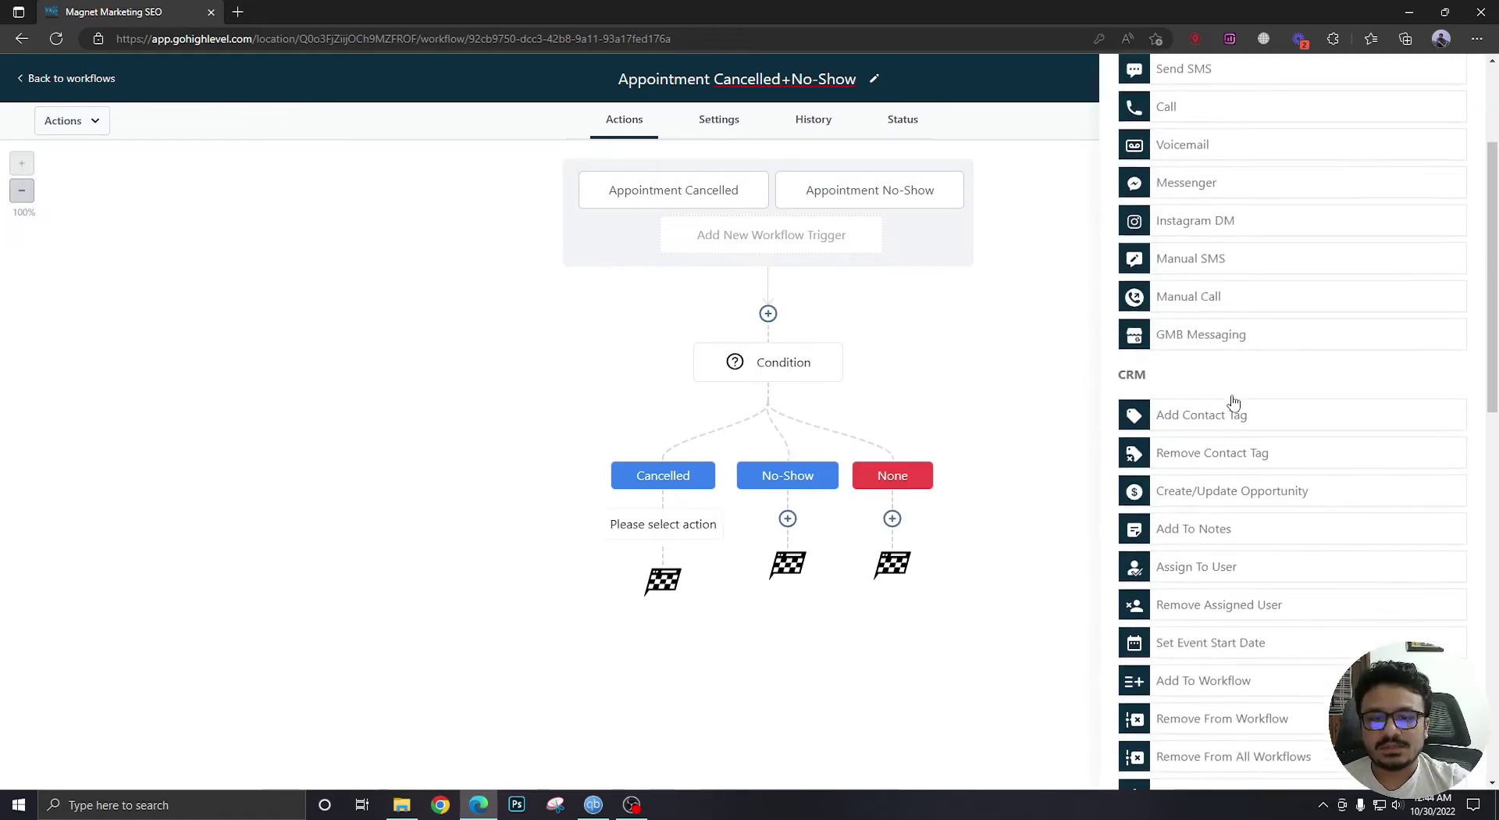
Add a Create/Update Opportunity action on Appointment Pipeline, renamed 'Update Opportunity'.
left_click(1236, 491)
left_click(1206, 260)
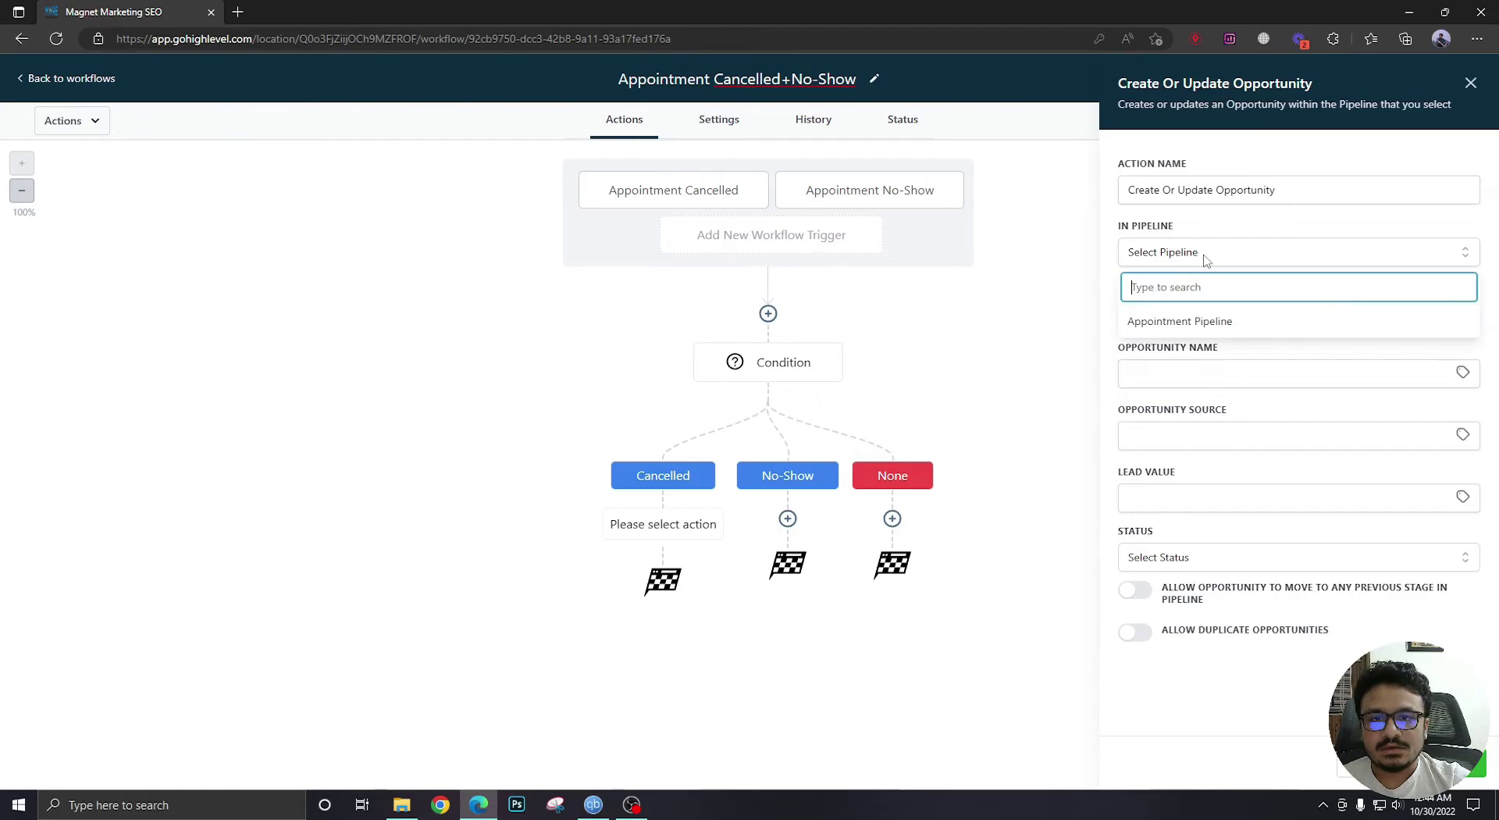
left_click(1202, 322)
left_click_drag(1184, 187, 1122, 188)
type("U")
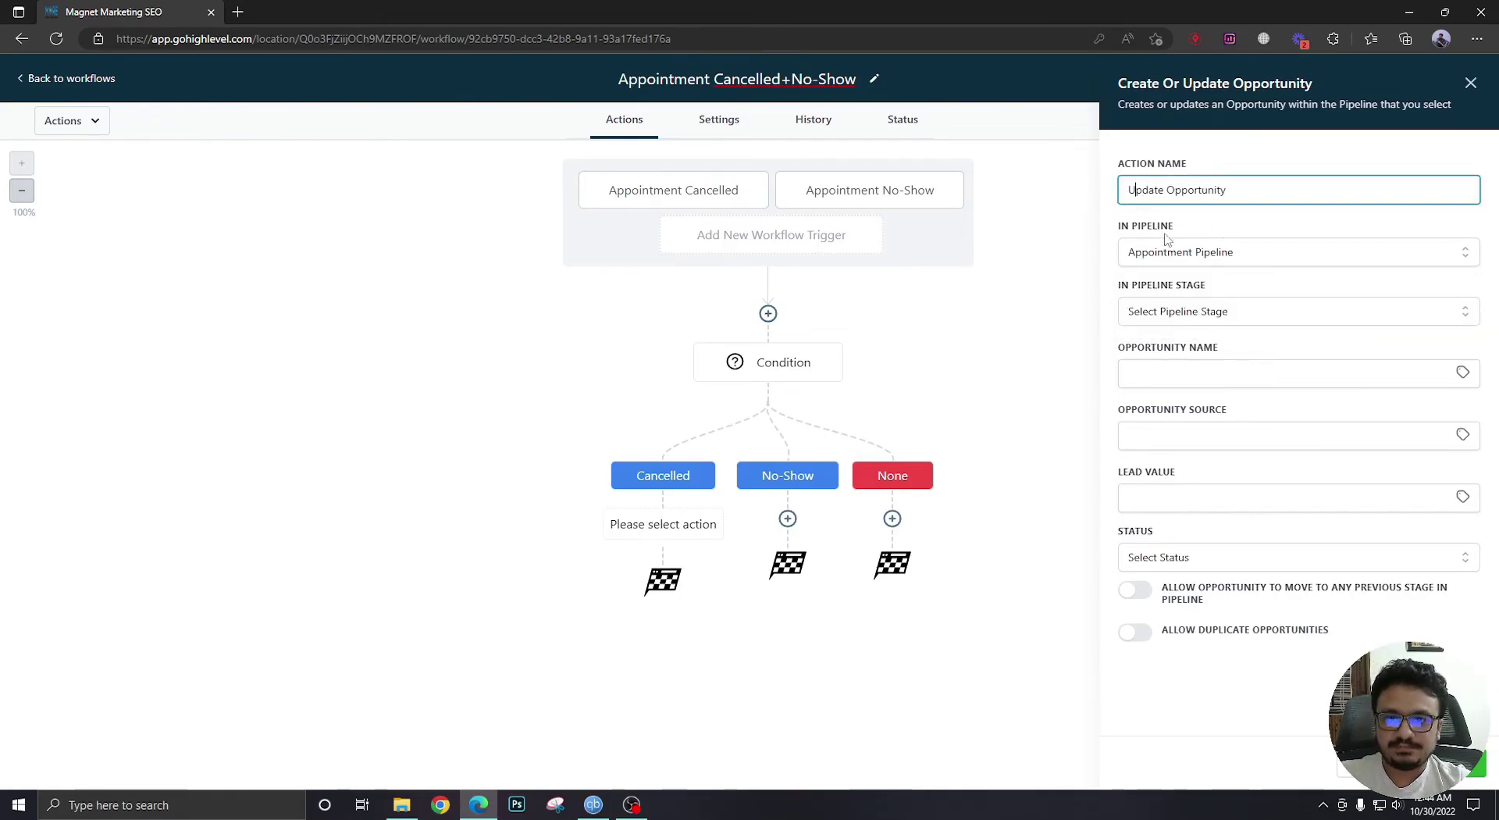
left_click(1282, 185)
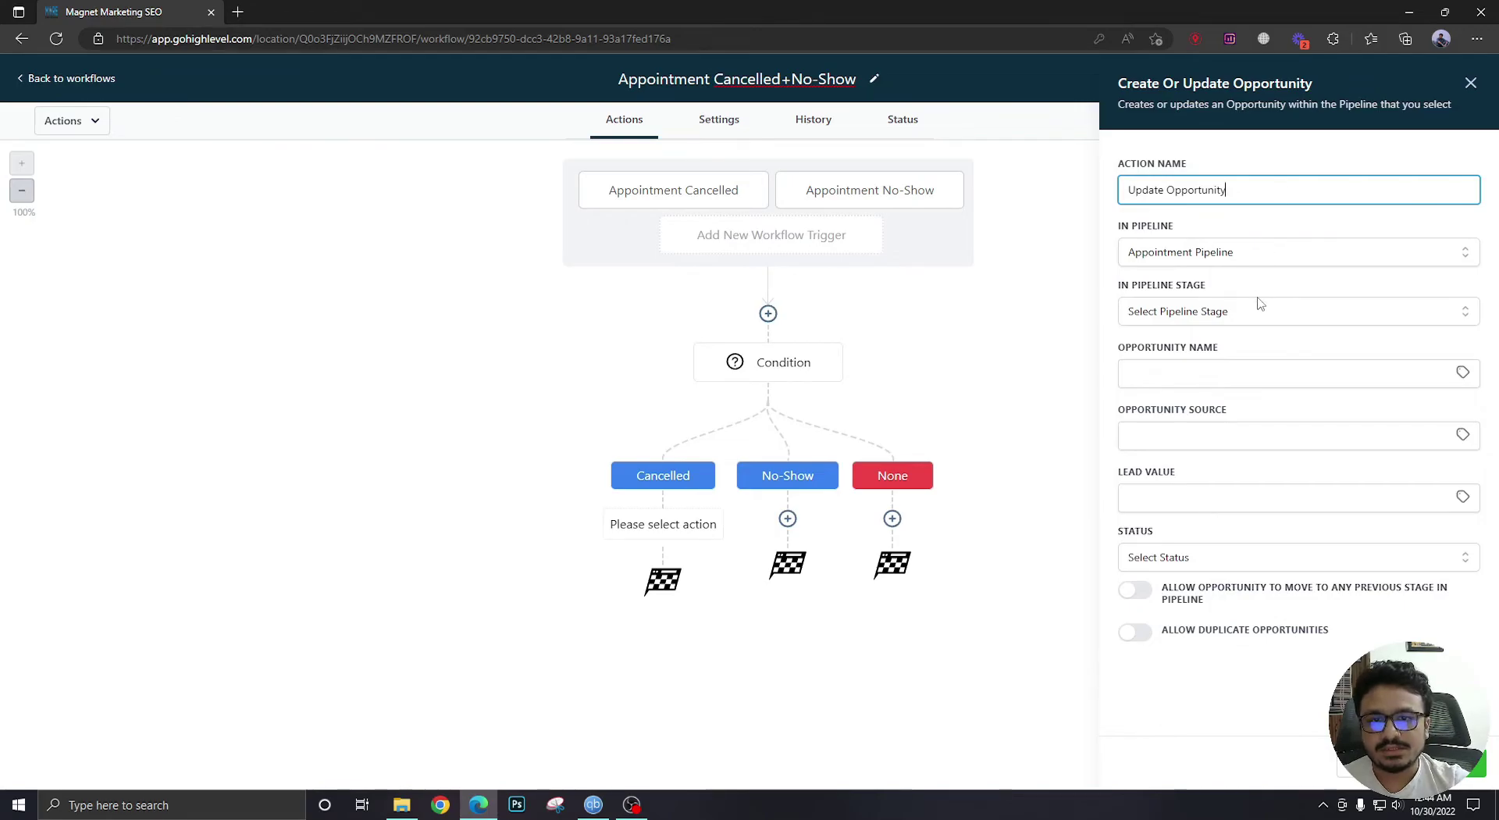
Set the stage to Cancelled, name the opportunity with the contact's Full Name, and save.
left_click(1219, 316)
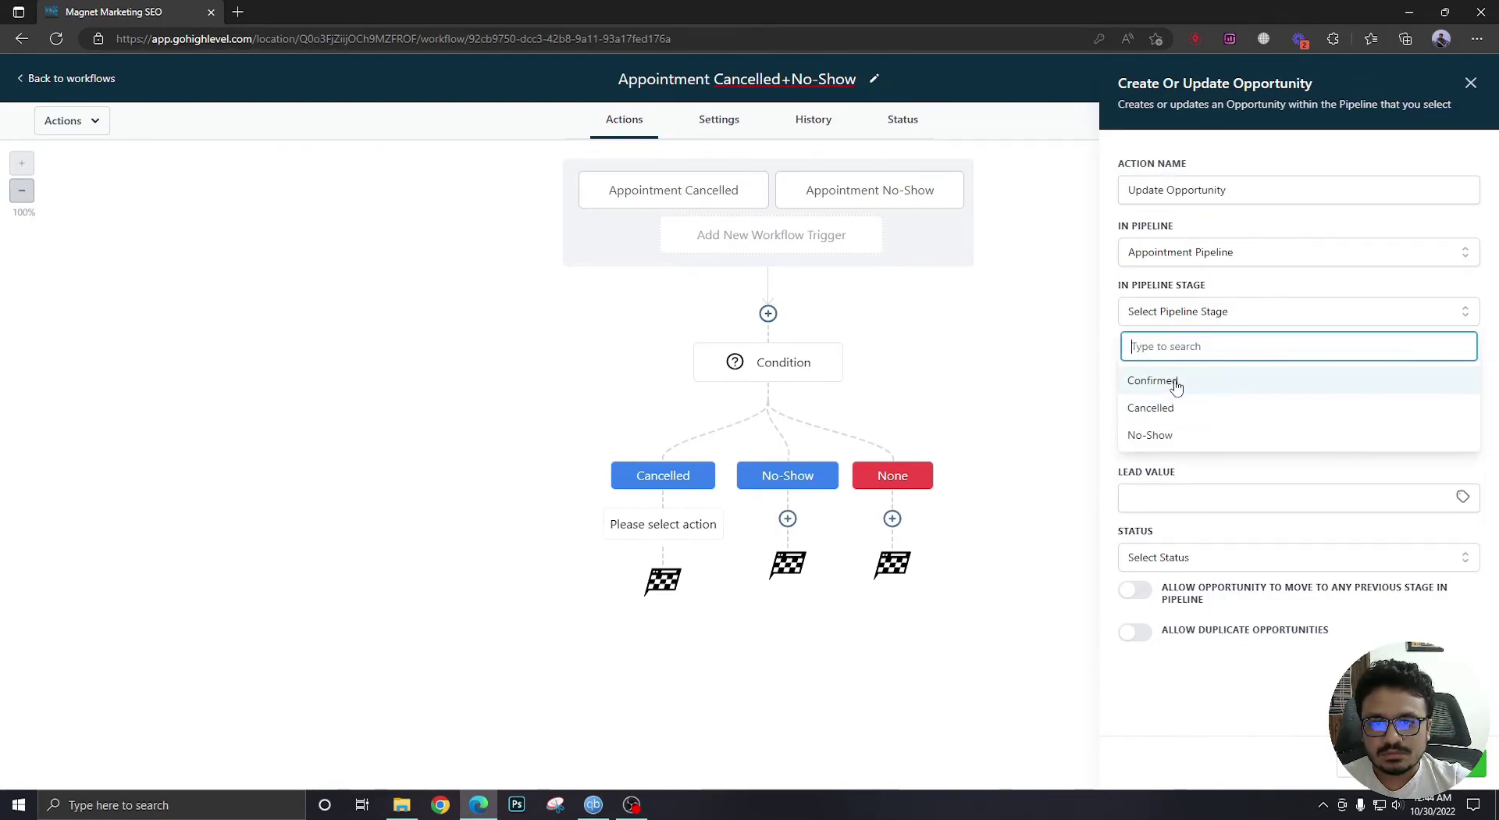
left_click(1180, 408)
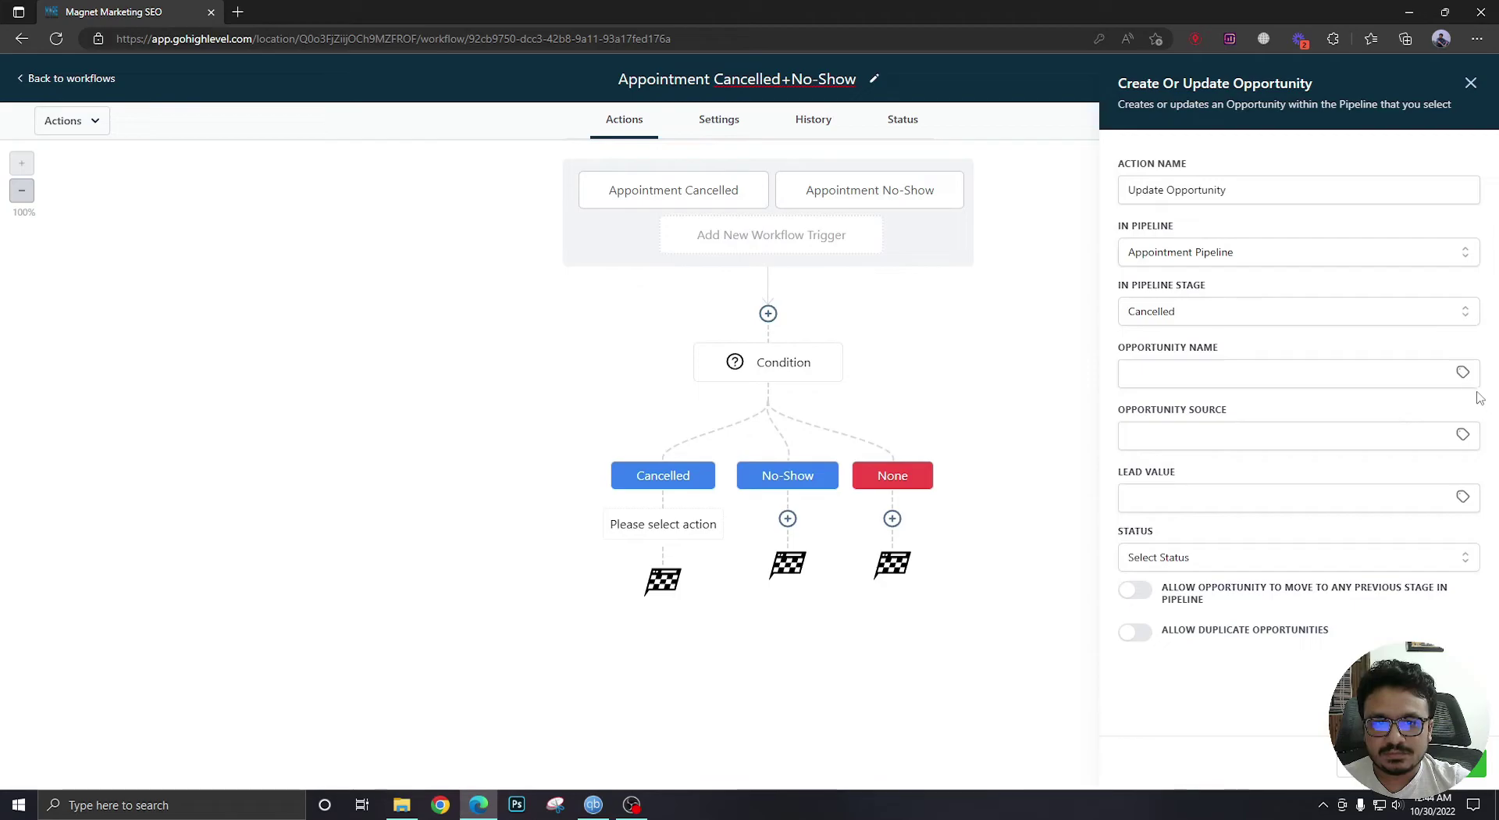
left_click(1462, 373)
left_click(1421, 441)
left_click(1450, 446)
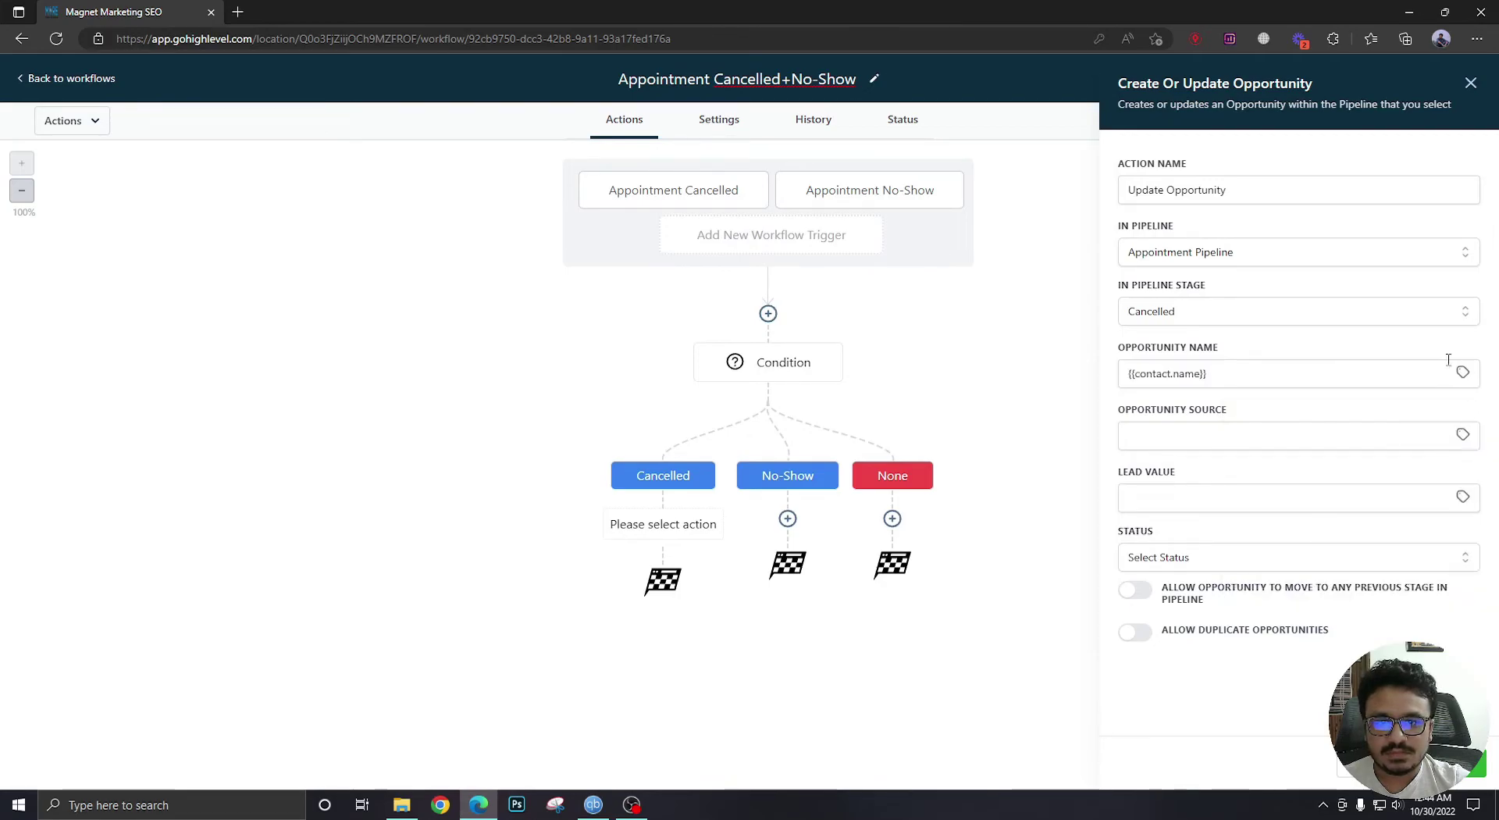
left_click(1448, 769)
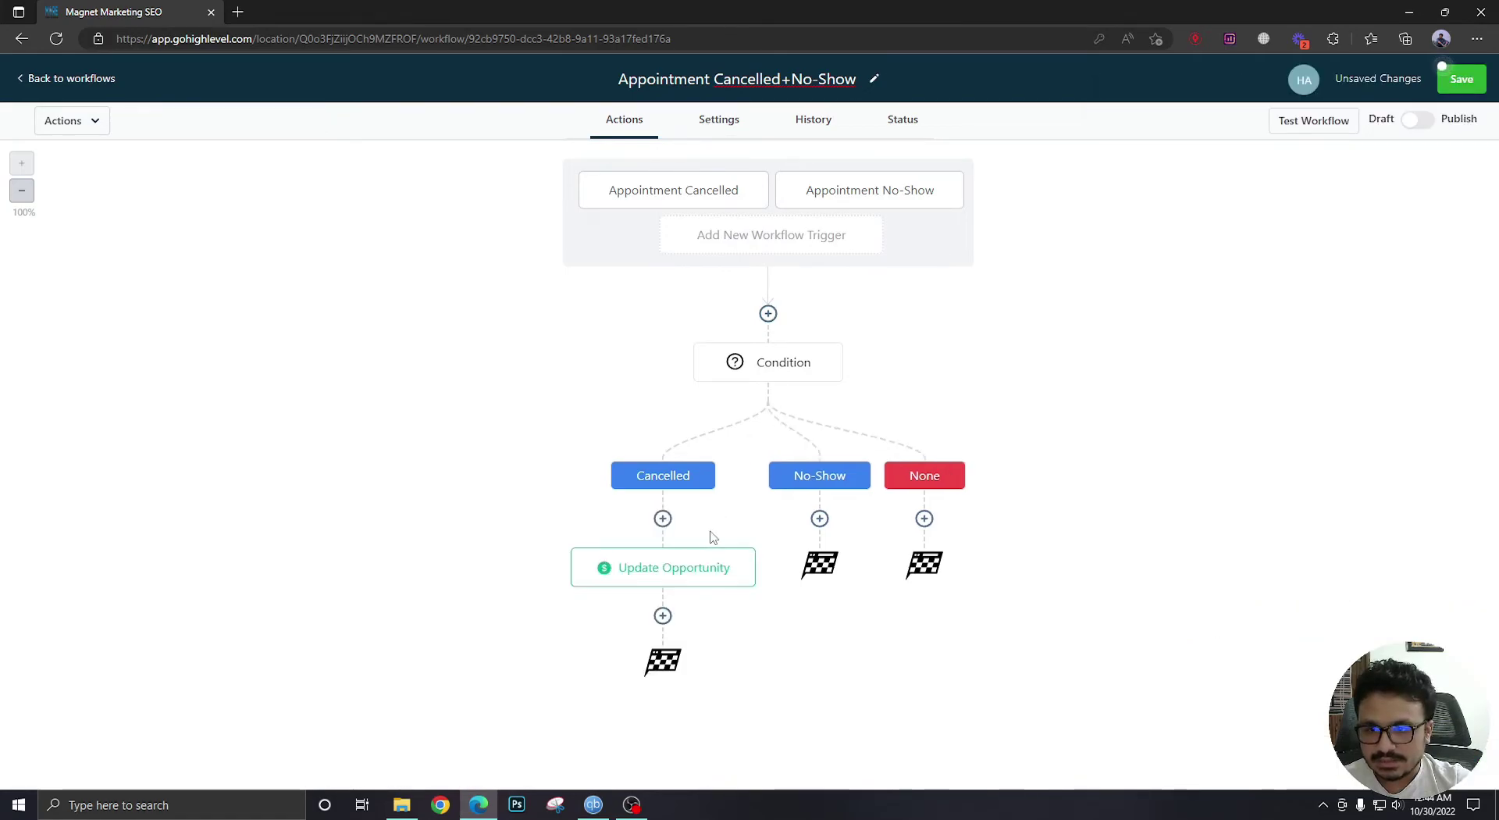
Under No-Show, add an opportunity action: Appointment Pipeline, No-Show stage, named after the contact's full name.
left_click(820, 519)
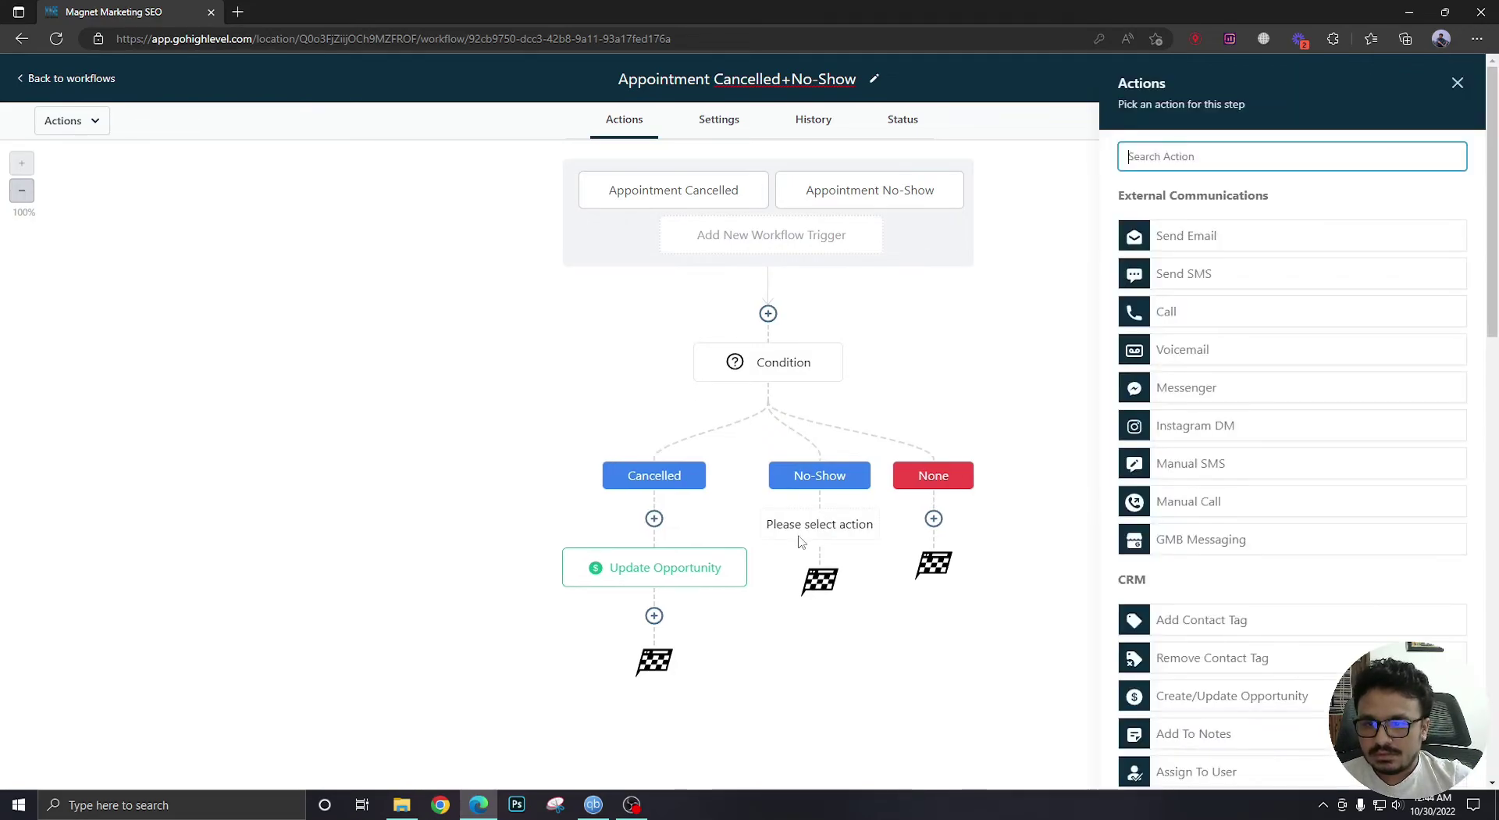
scroll(1209, 468, "down", 3)
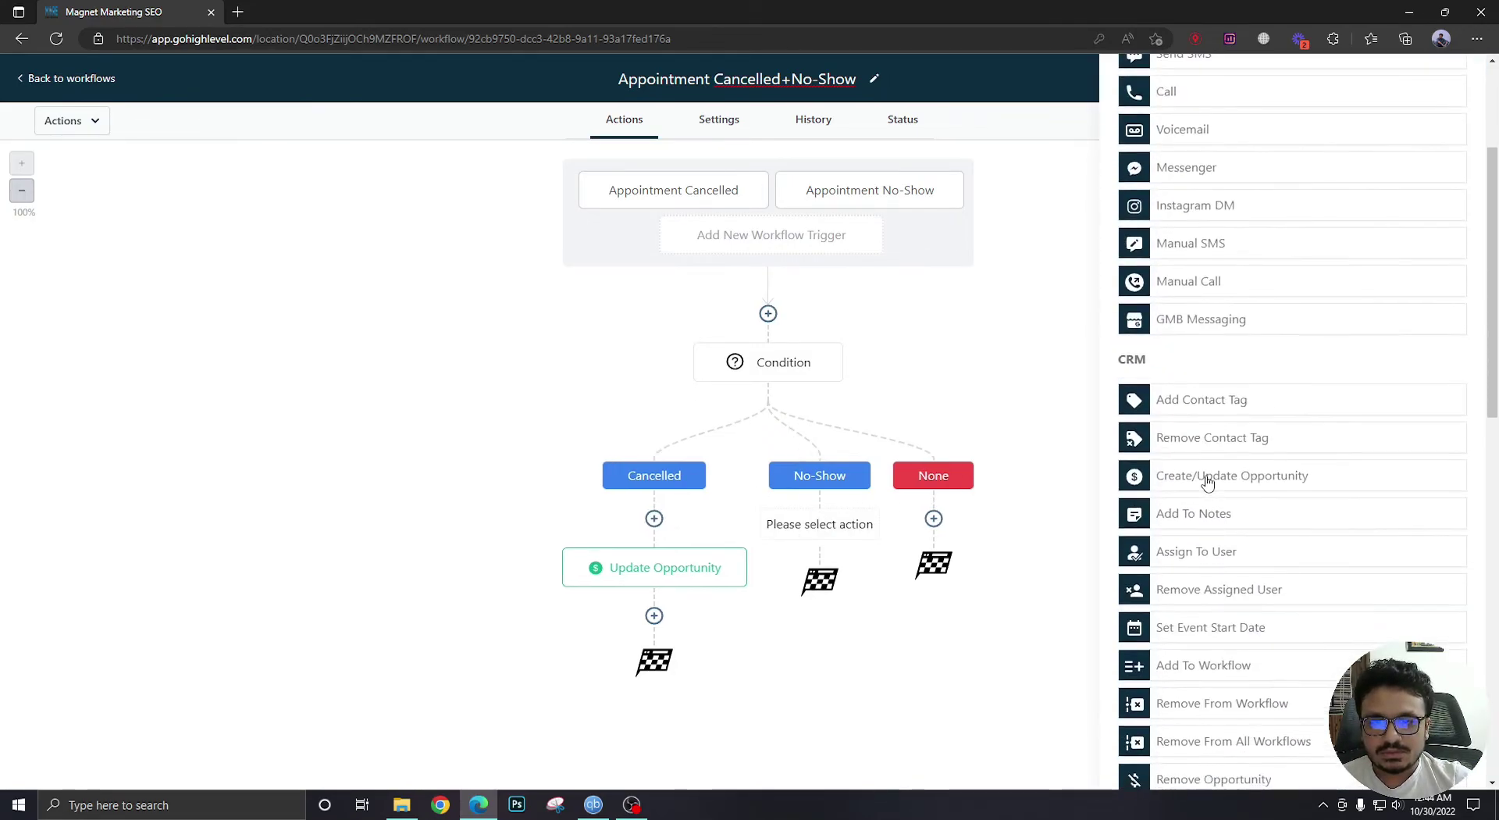
left_click(1209, 490)
left_click(1210, 252)
left_click(1188, 321)
left_click(1189, 312)
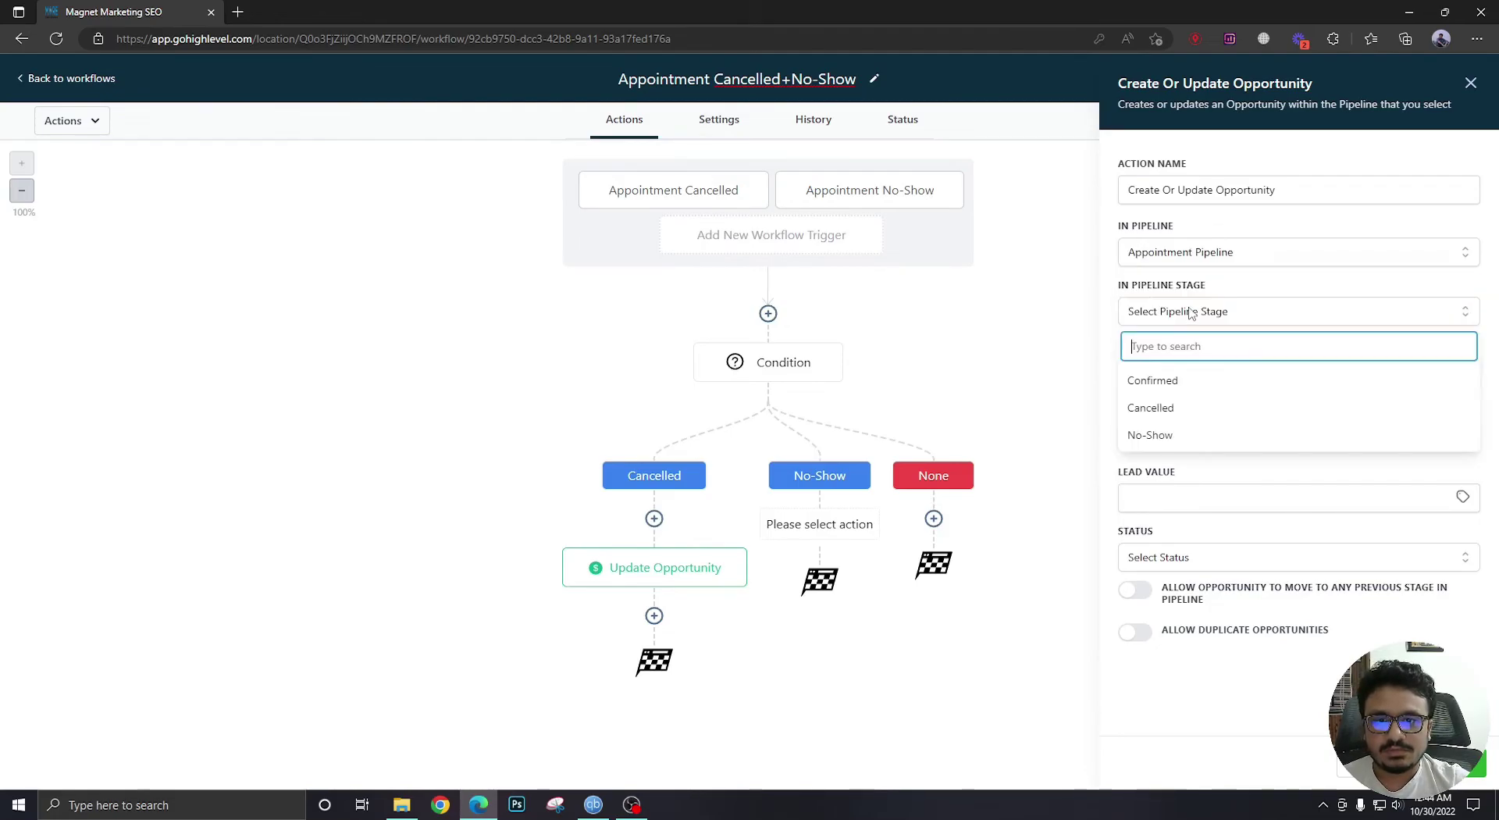
left_click(1187, 441)
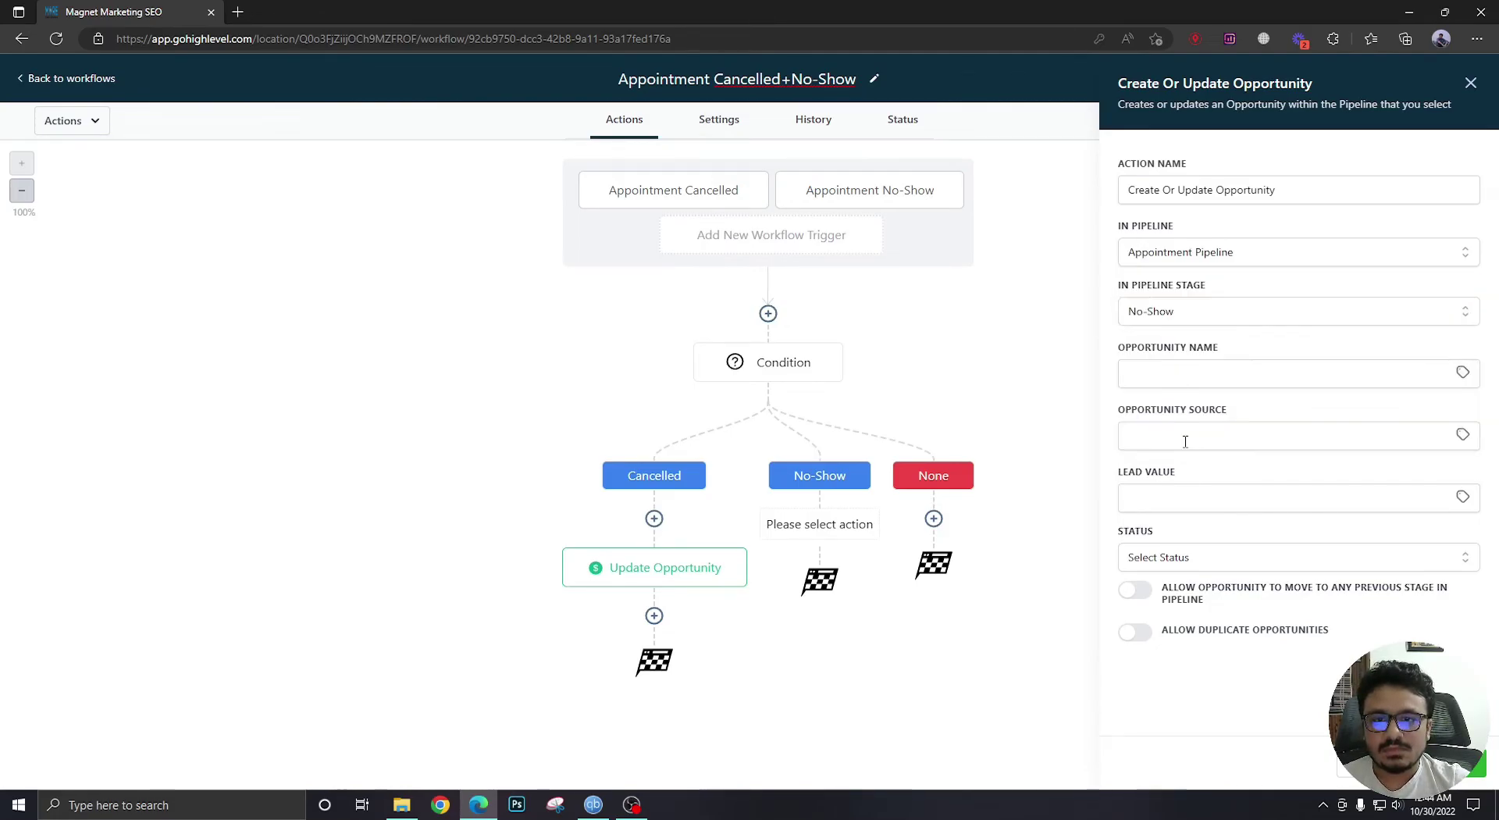
left_click(1462, 373)
left_click(1392, 440)
left_click(1435, 443)
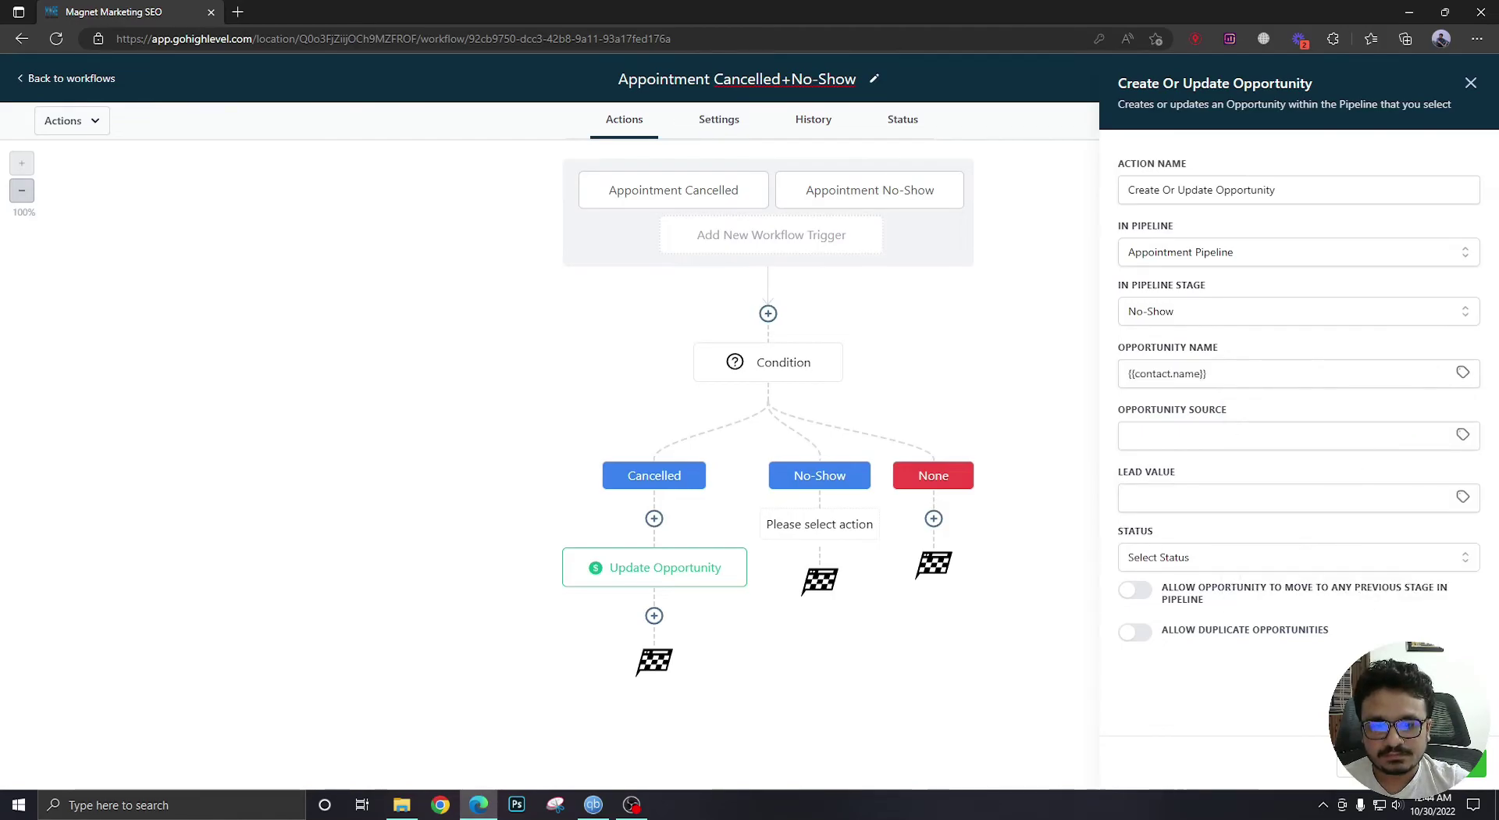
left_click(1440, 765)
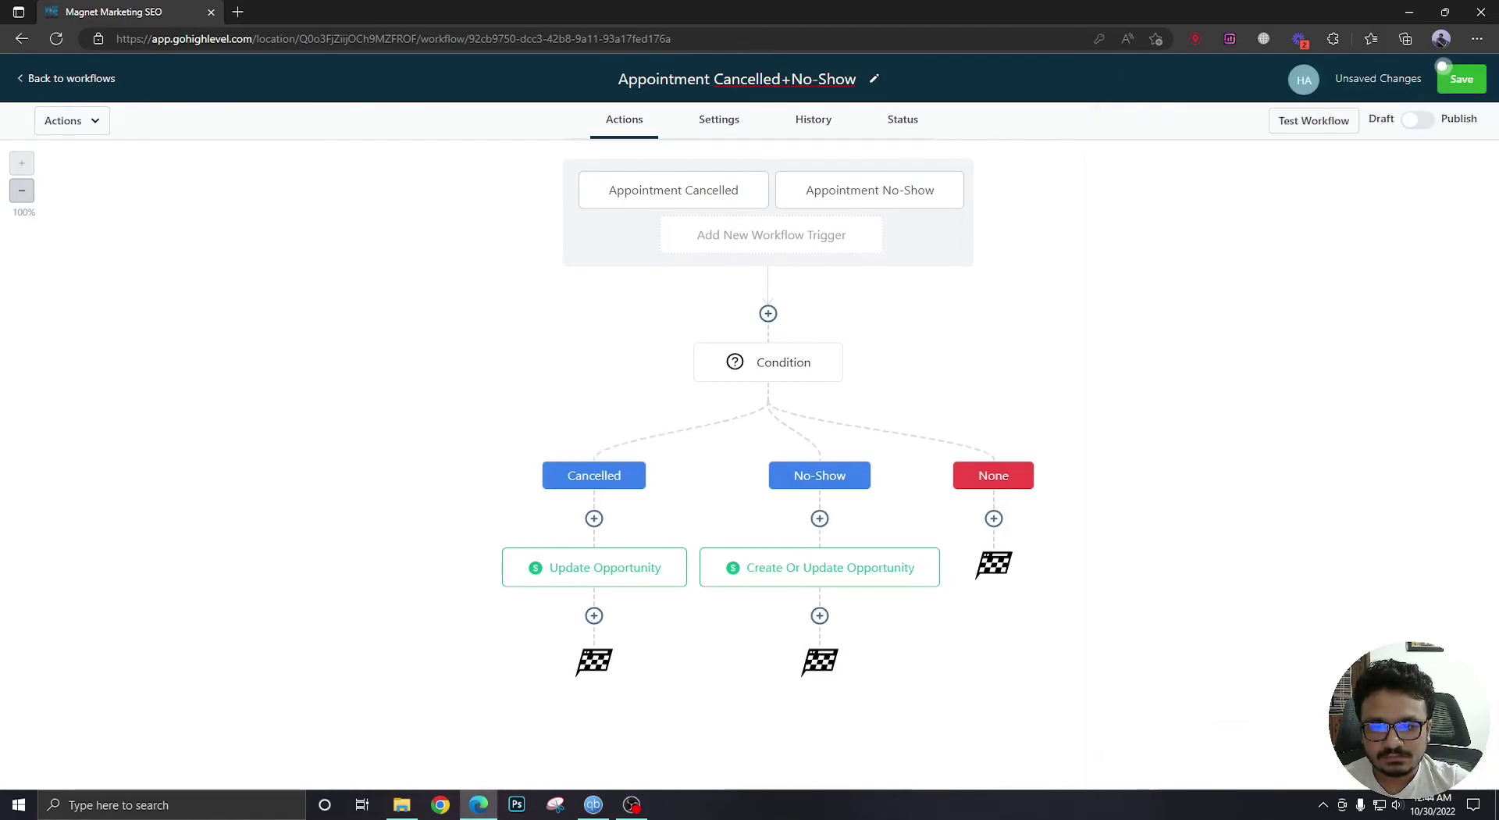
Rename the No-Show branch's action to 'Update Opportunity No-Show'.
left_click(756, 576)
left_click_drag(1177, 189, 1110, 190)
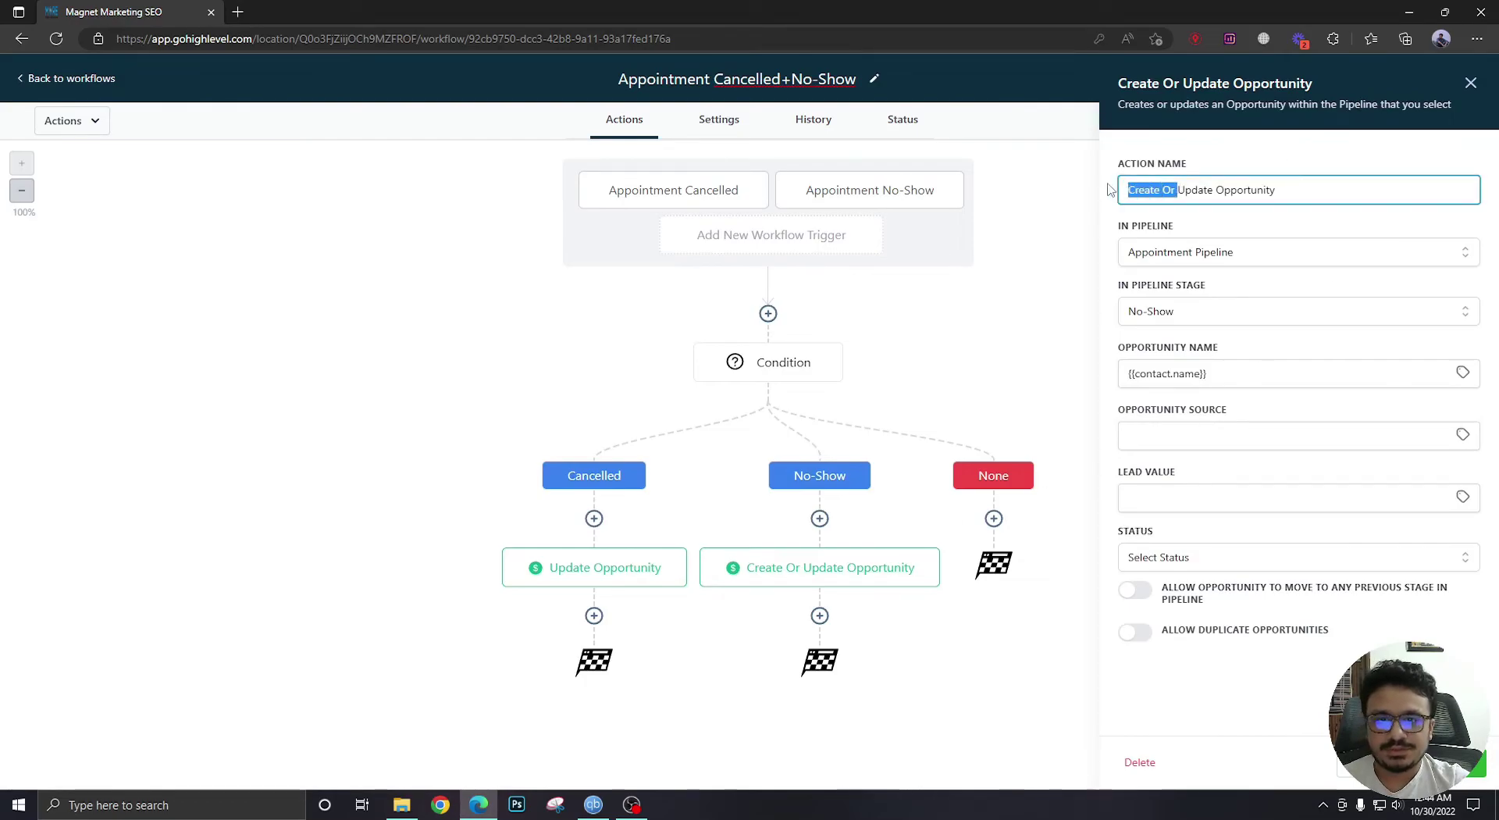
key("BackSpace")
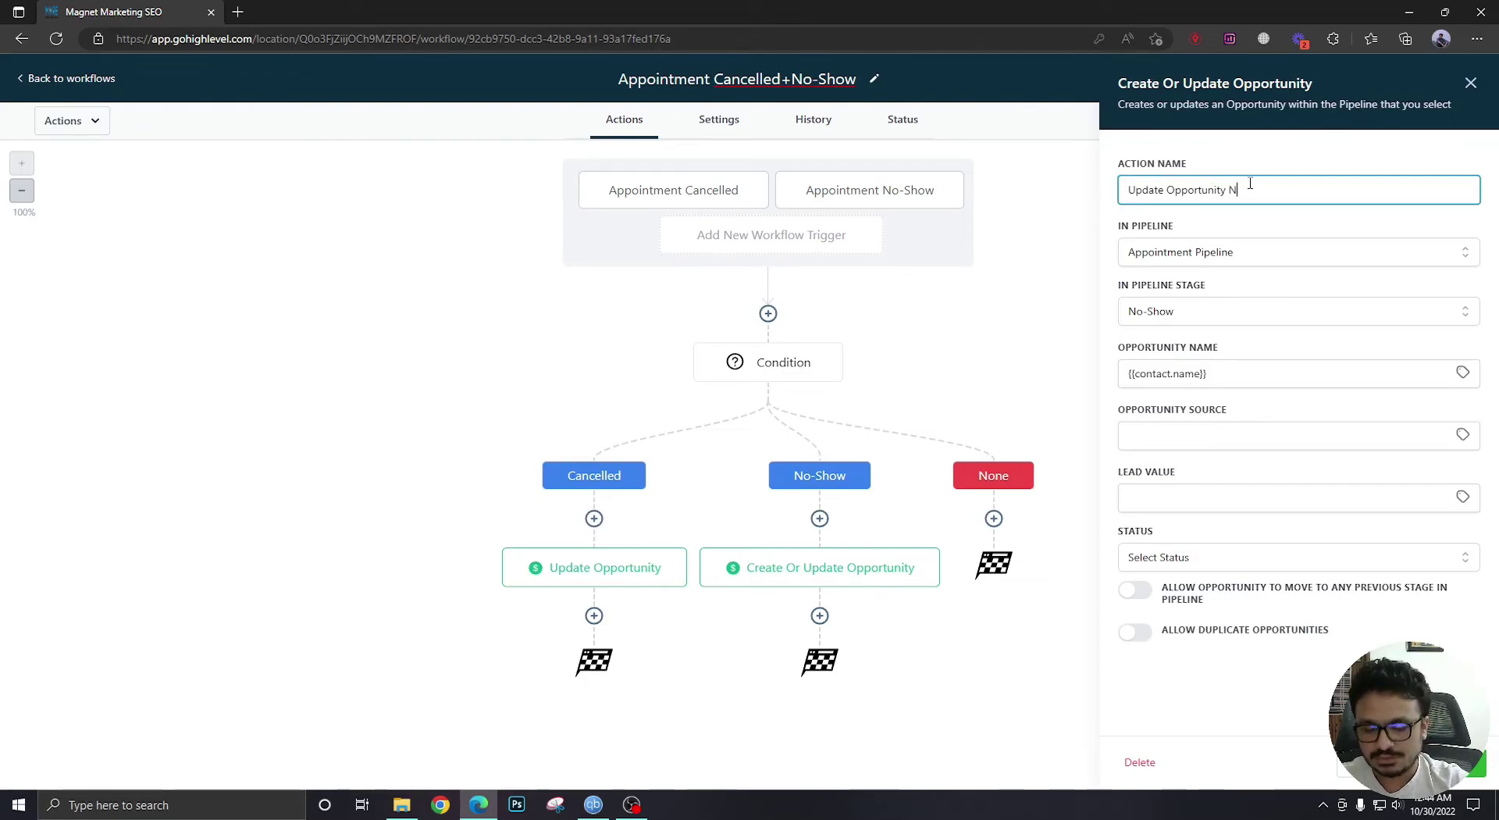
type("No-Show")
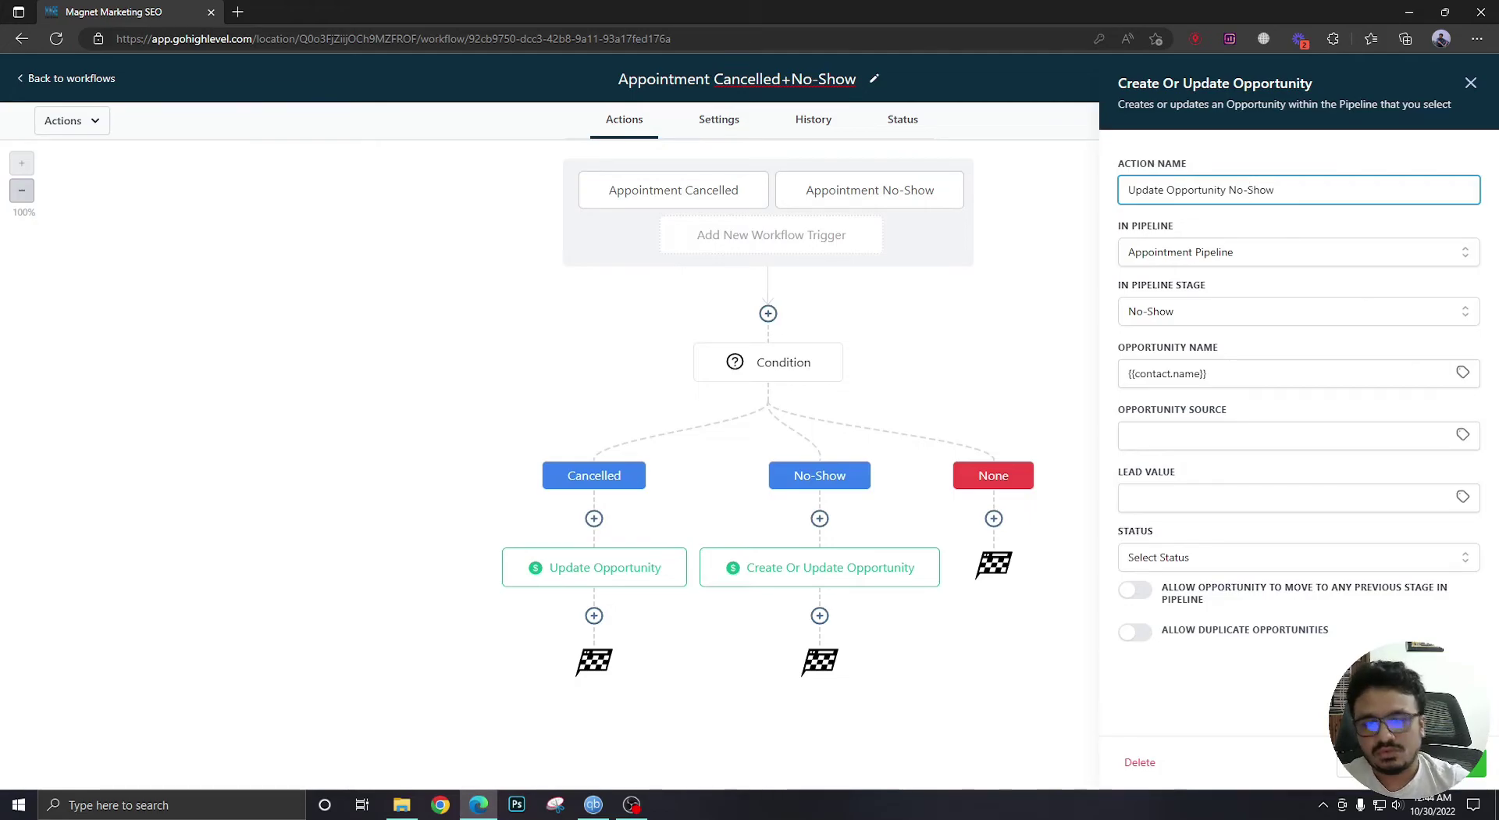
key("Return")
Rename the Cancelled action to 'Update Opportunity Cancelled', then publish and save the workflow.
left_click(580, 578)
left_click(1255, 189)
type("Cabn")
type("celled")
left_click(1436, 762)
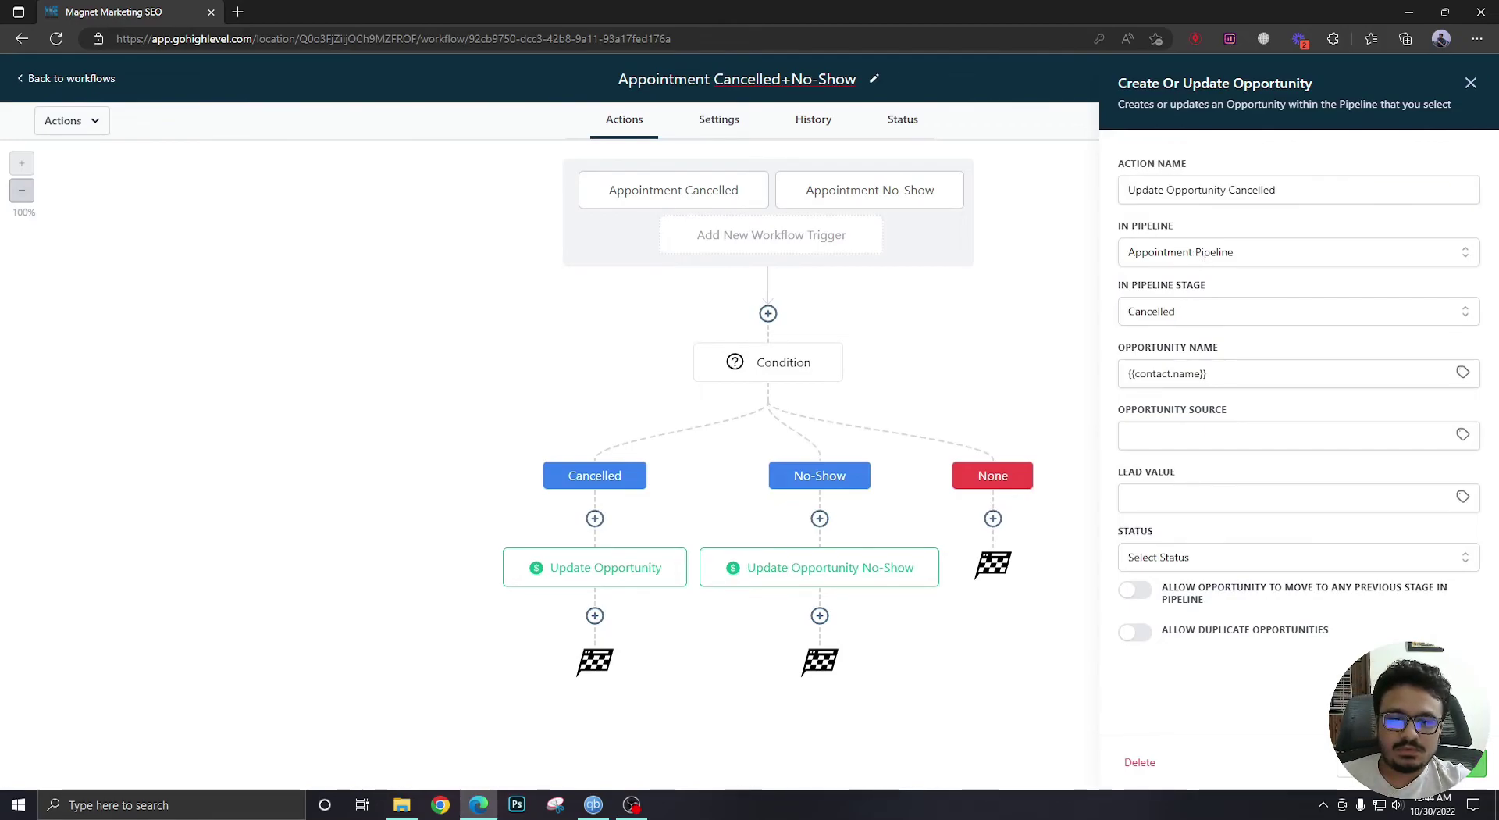
left_click(1426, 123)
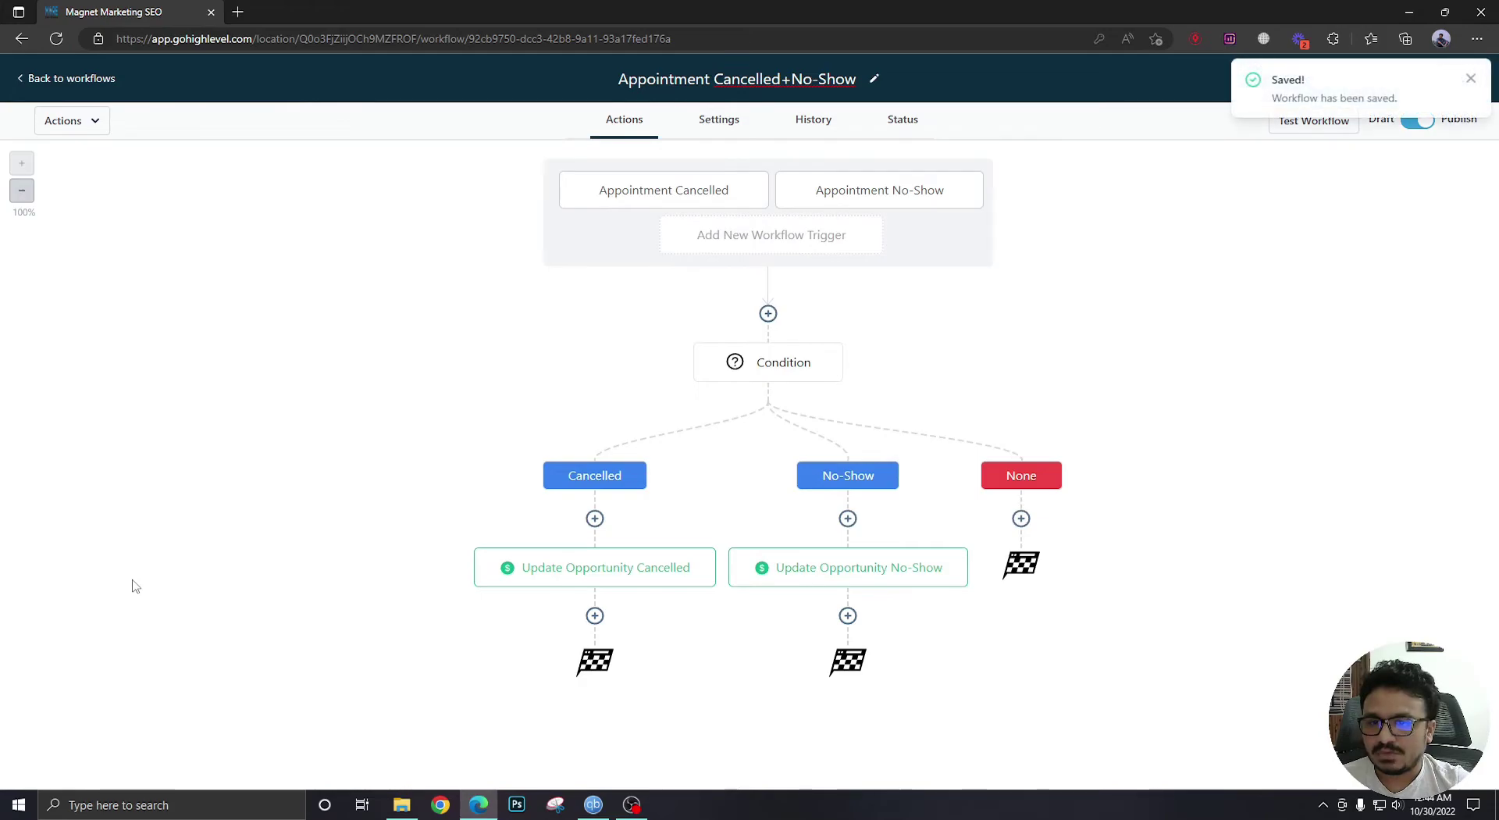
Dismiss the Saved! notice and go back to the workflows list.
left_click(1470, 78)
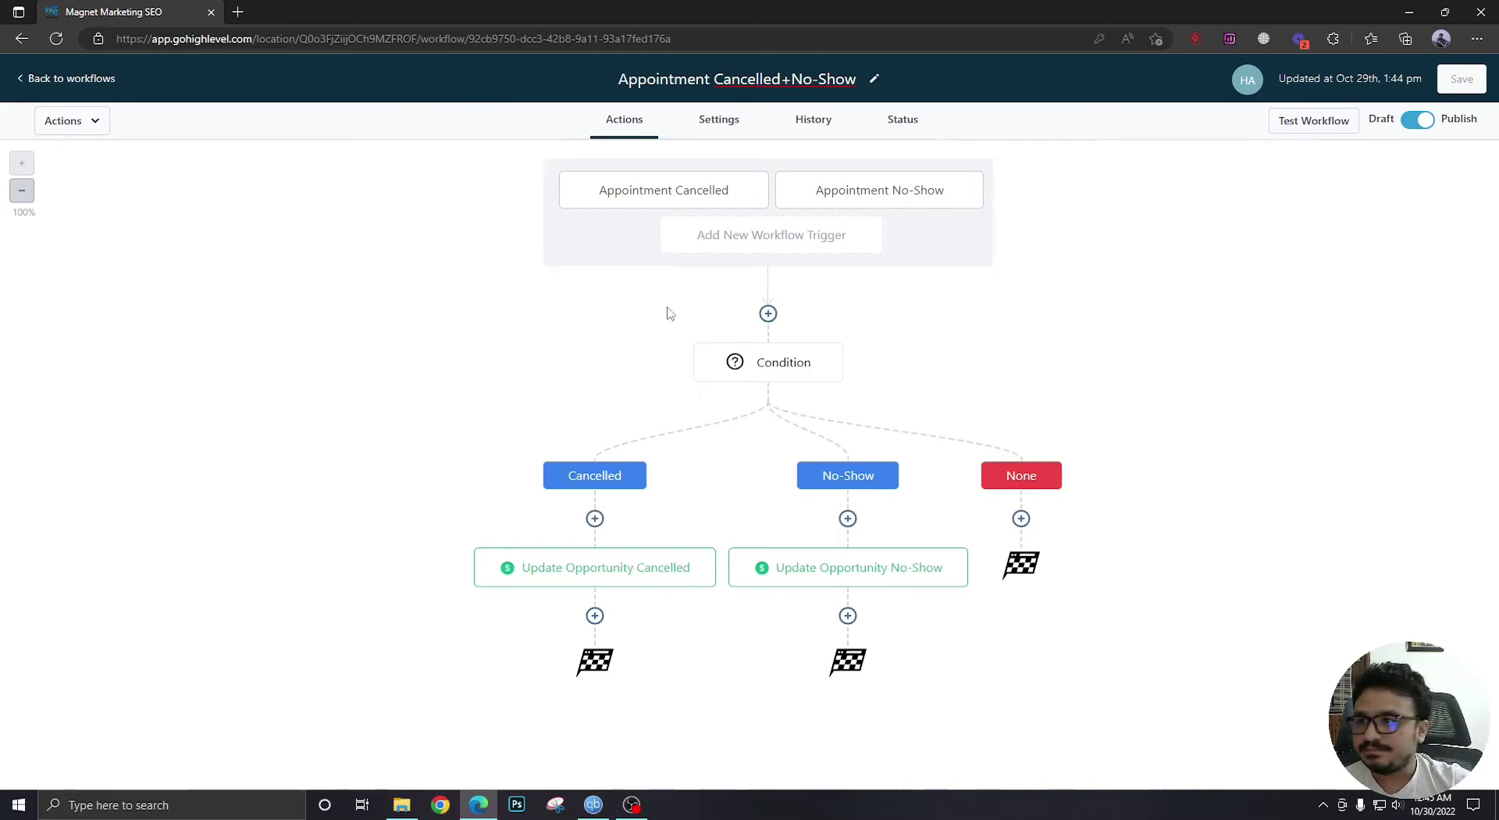
left_click(69, 82)
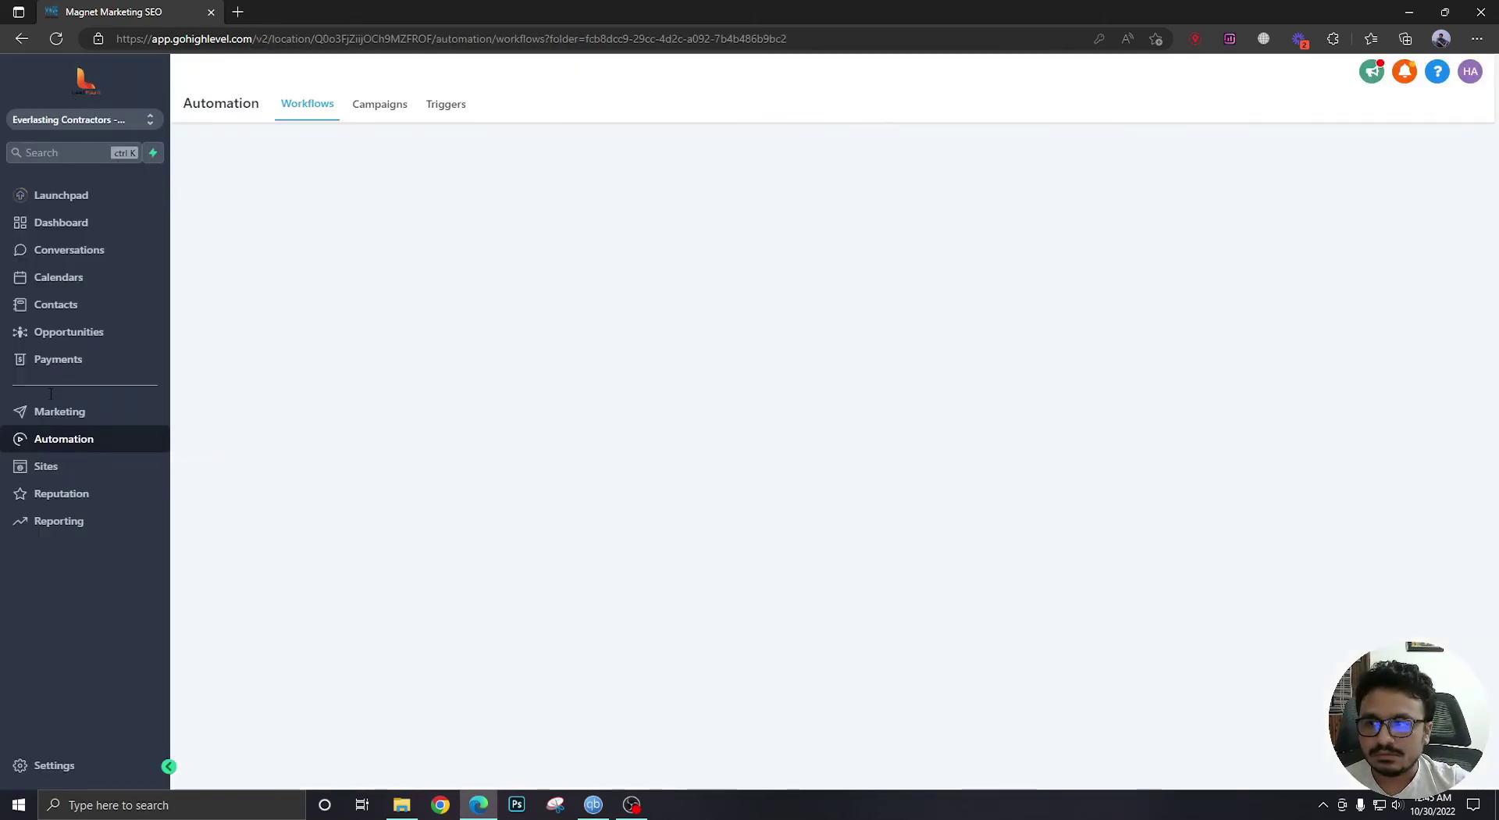
Open the calendar's public booking page and pick the 12:00 AM slot on Thu, Nov 3, 2022.
left_click(90, 772)
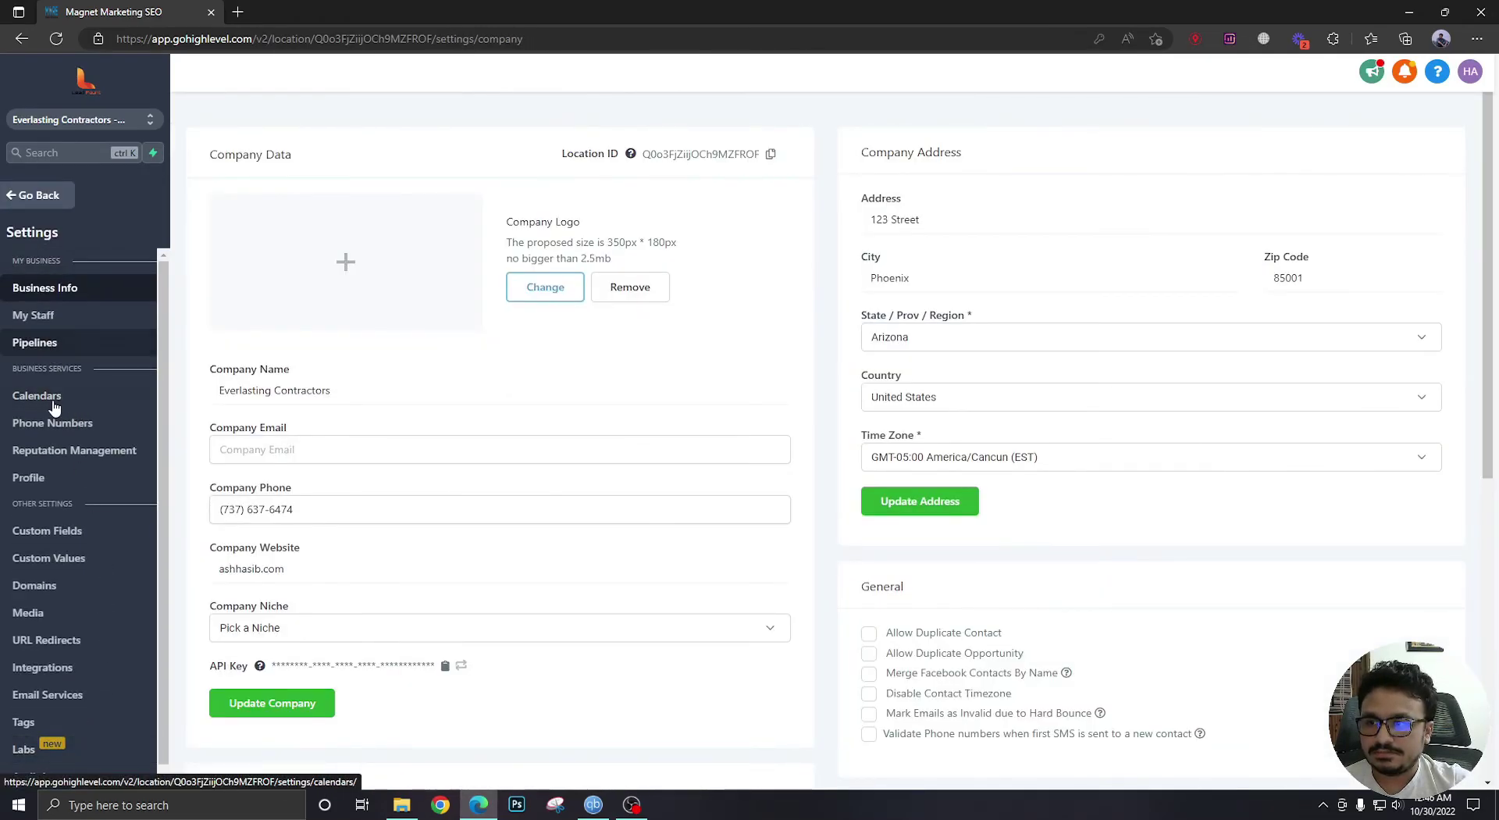
left_click(47, 396)
left_click(634, 322)
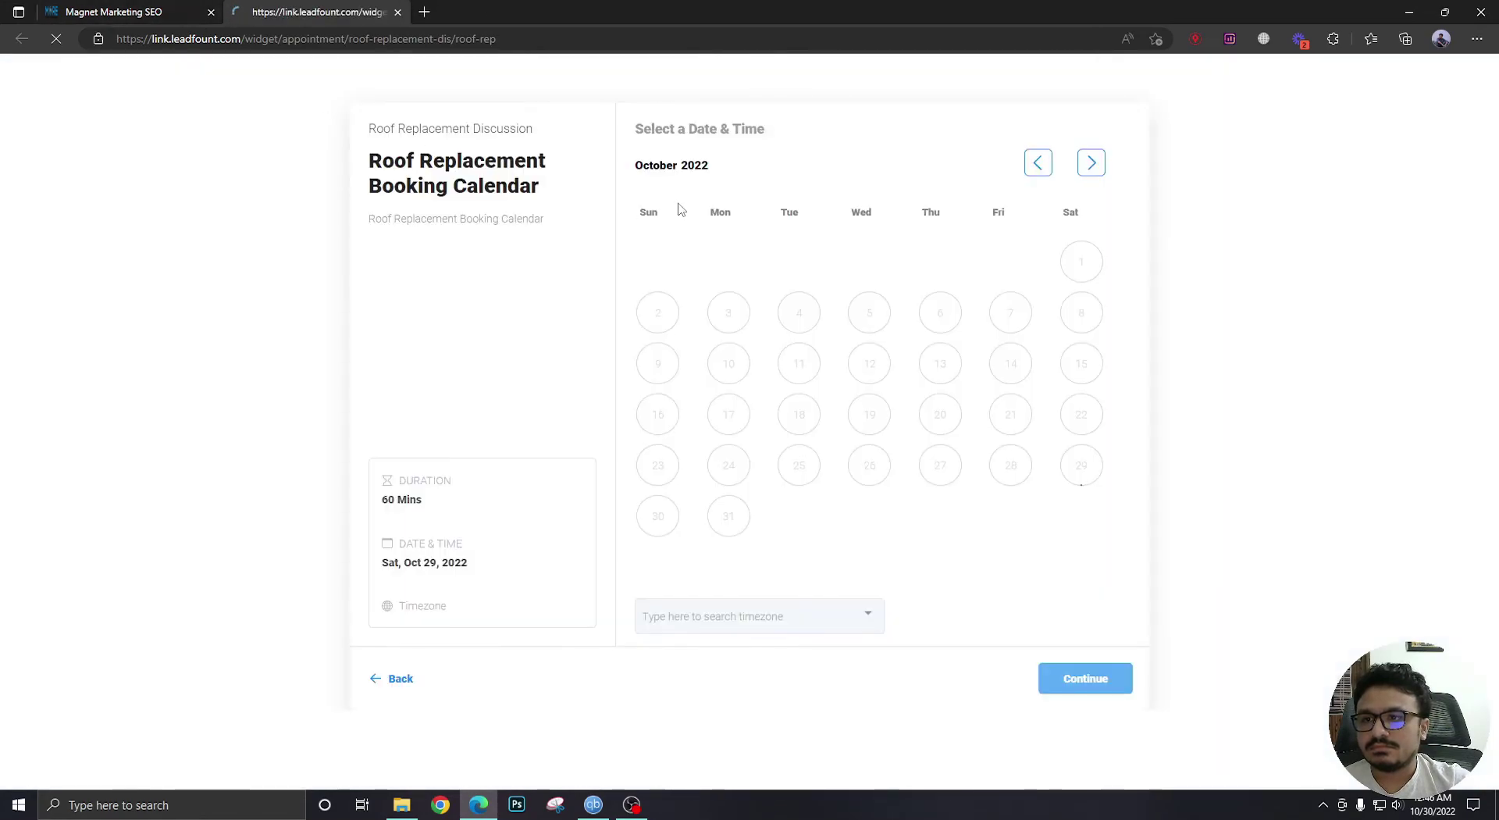
left_click(933, 398)
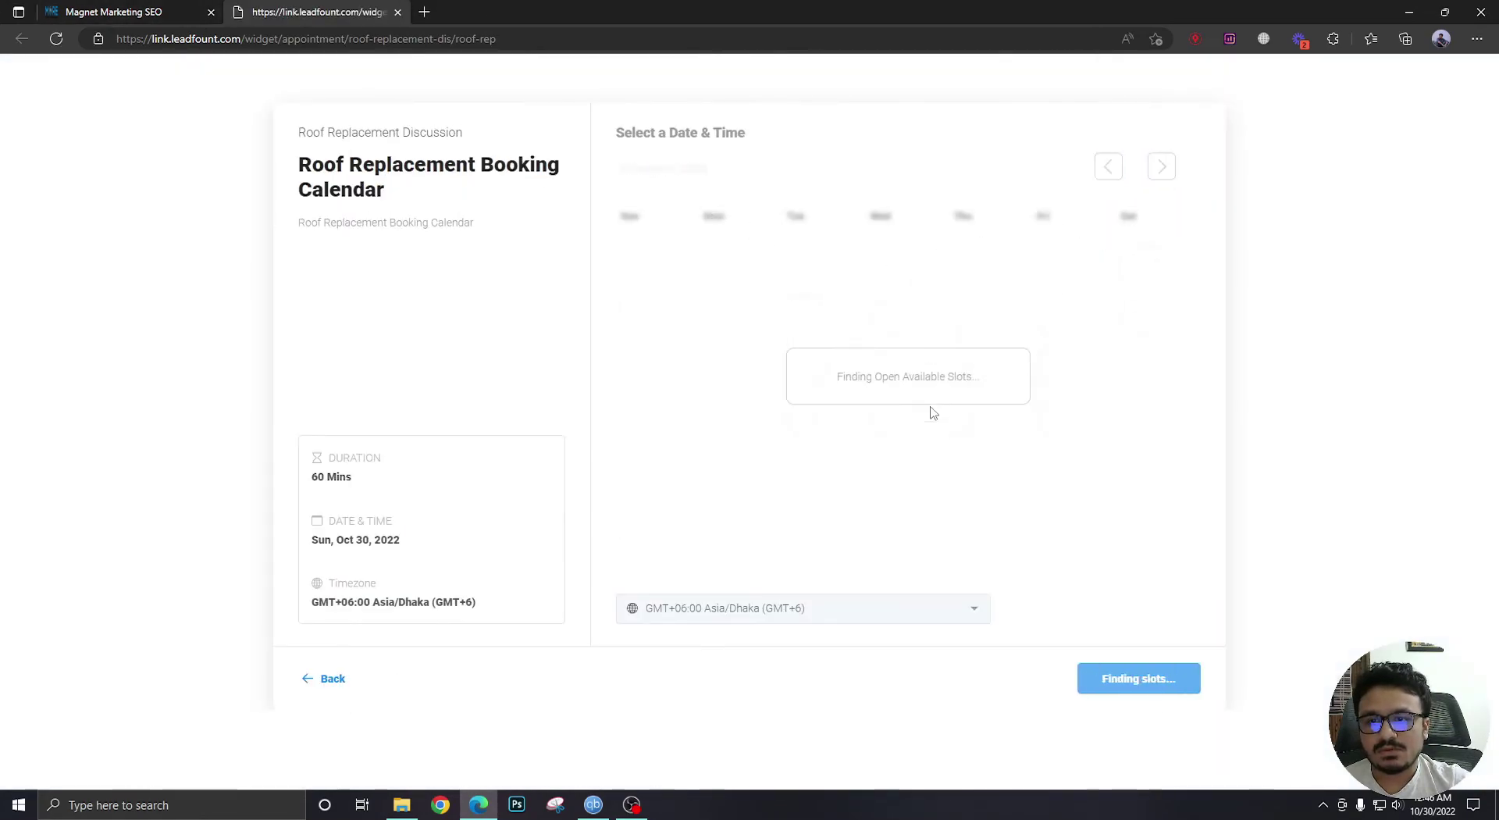
left_click(1080, 238)
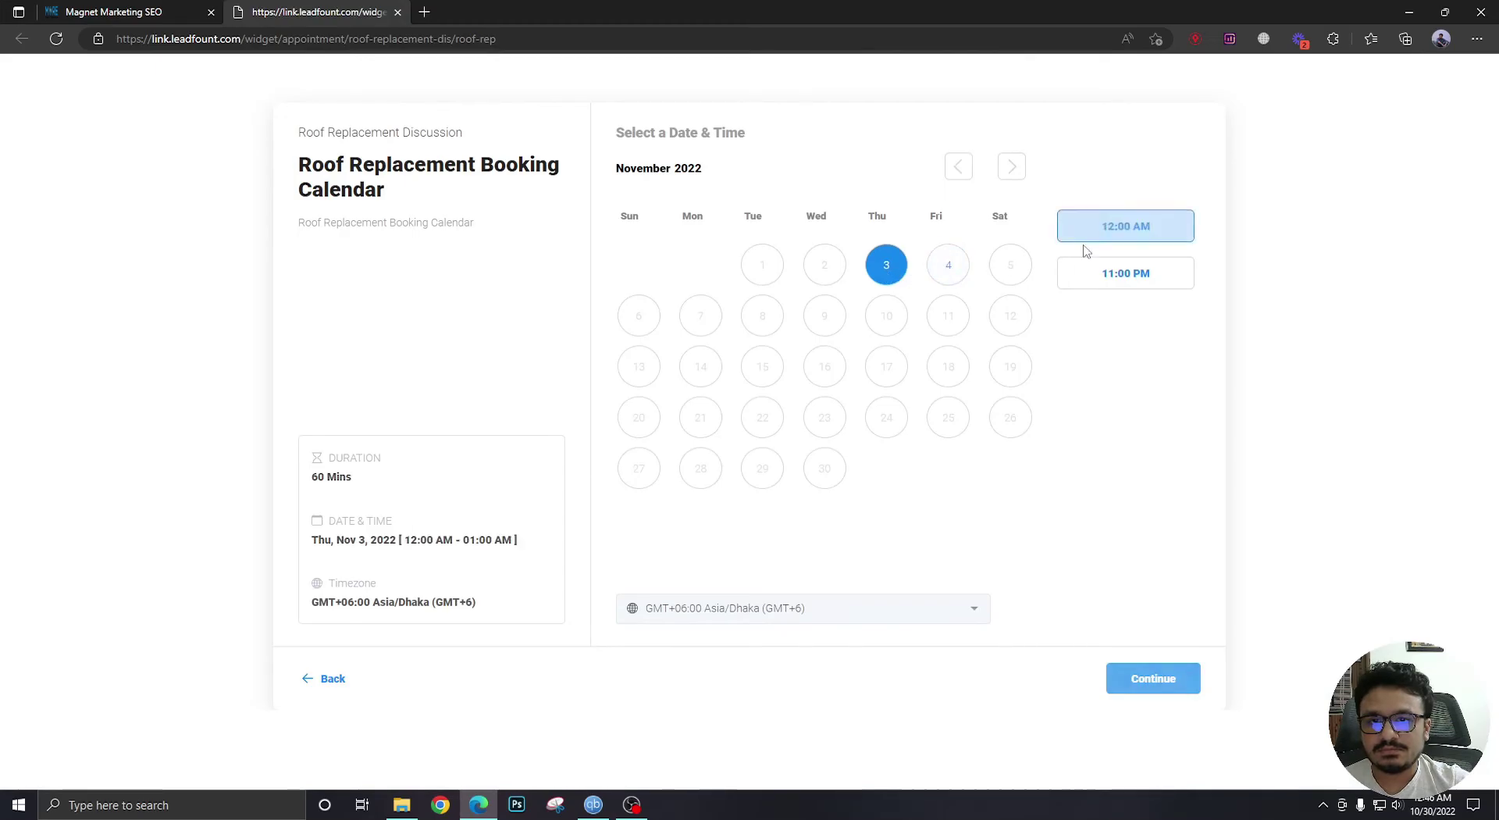
left_click(1142, 681)
Autofill contact details, set phone country to United States, describe 'Hi I need replacement', and schedule.
left_click(753, 197)
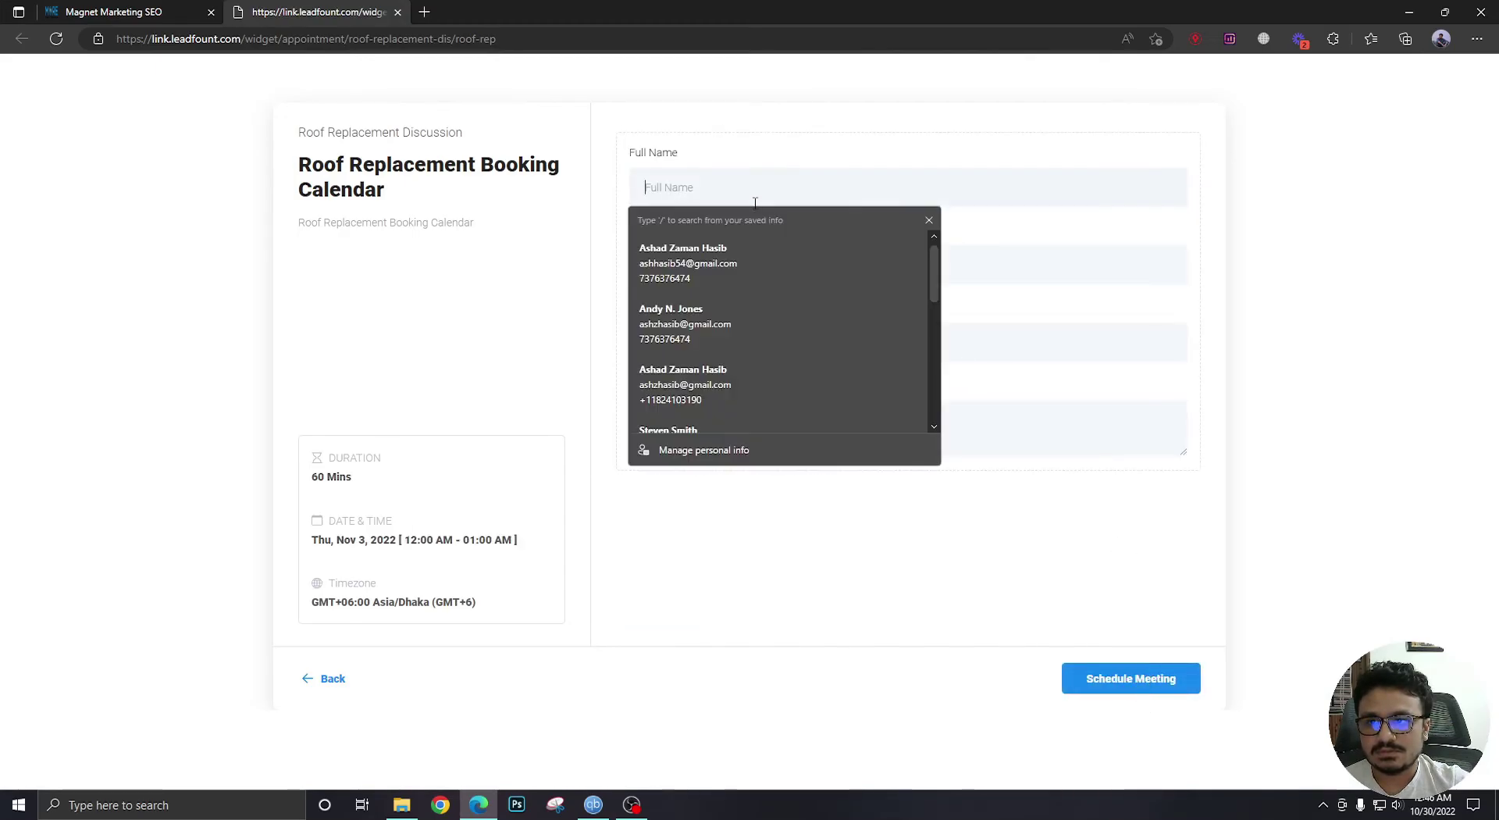
left_click(722, 262)
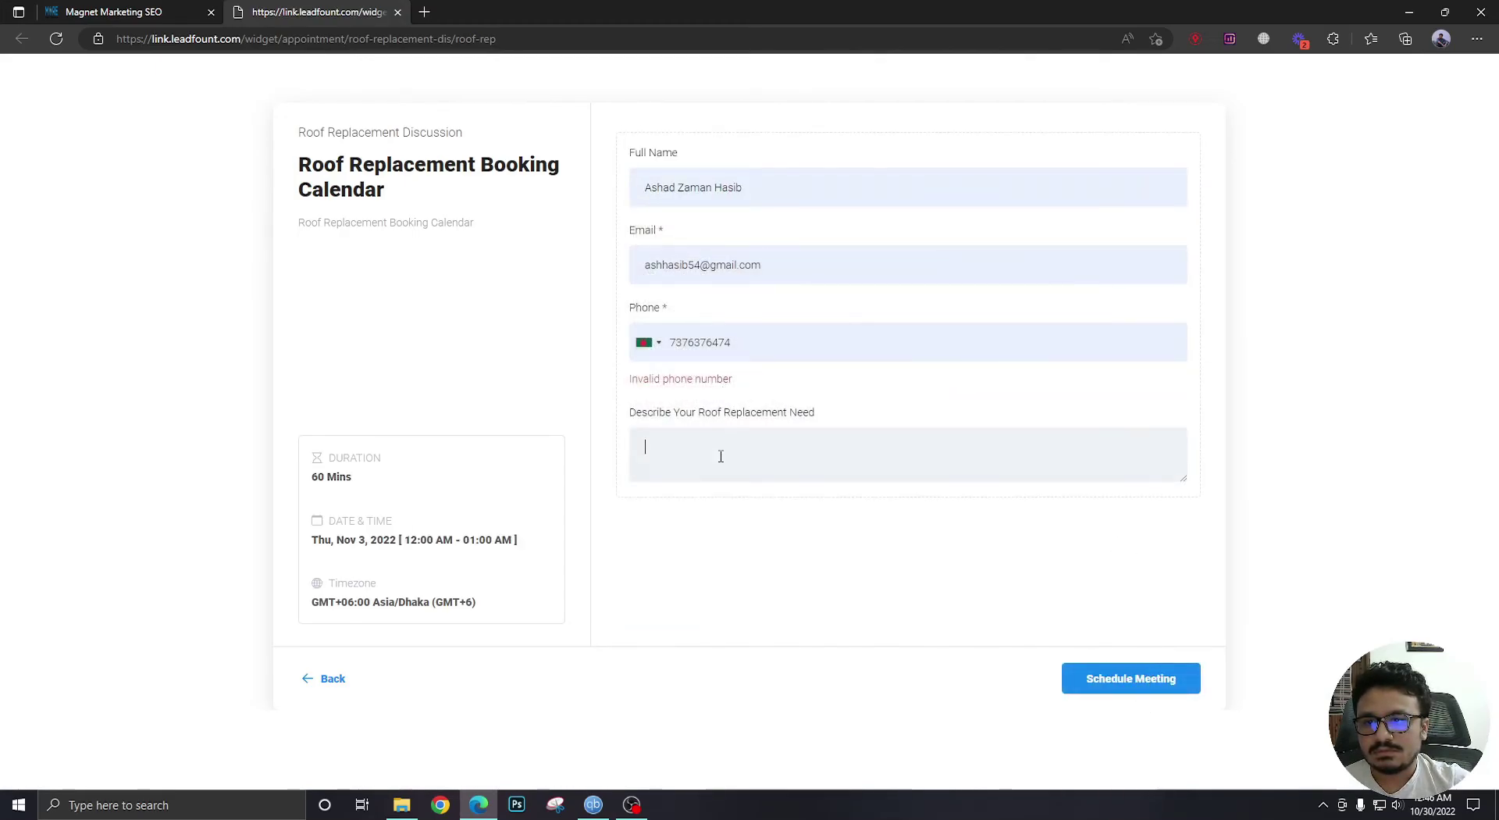
left_click(648, 342)
scroll(683, 409, "up", 5)
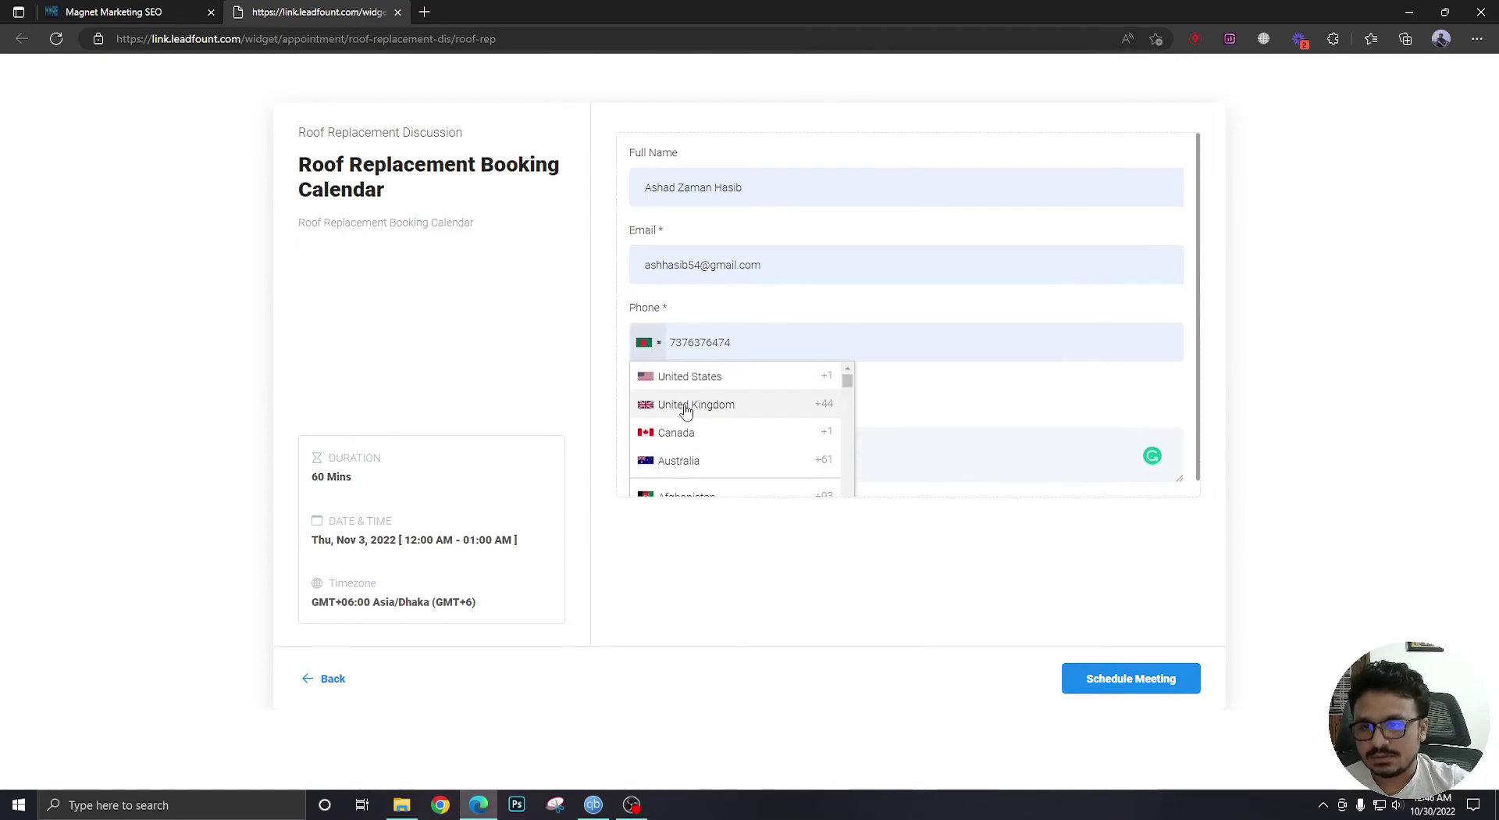
left_click(687, 376)
left_click(706, 450)
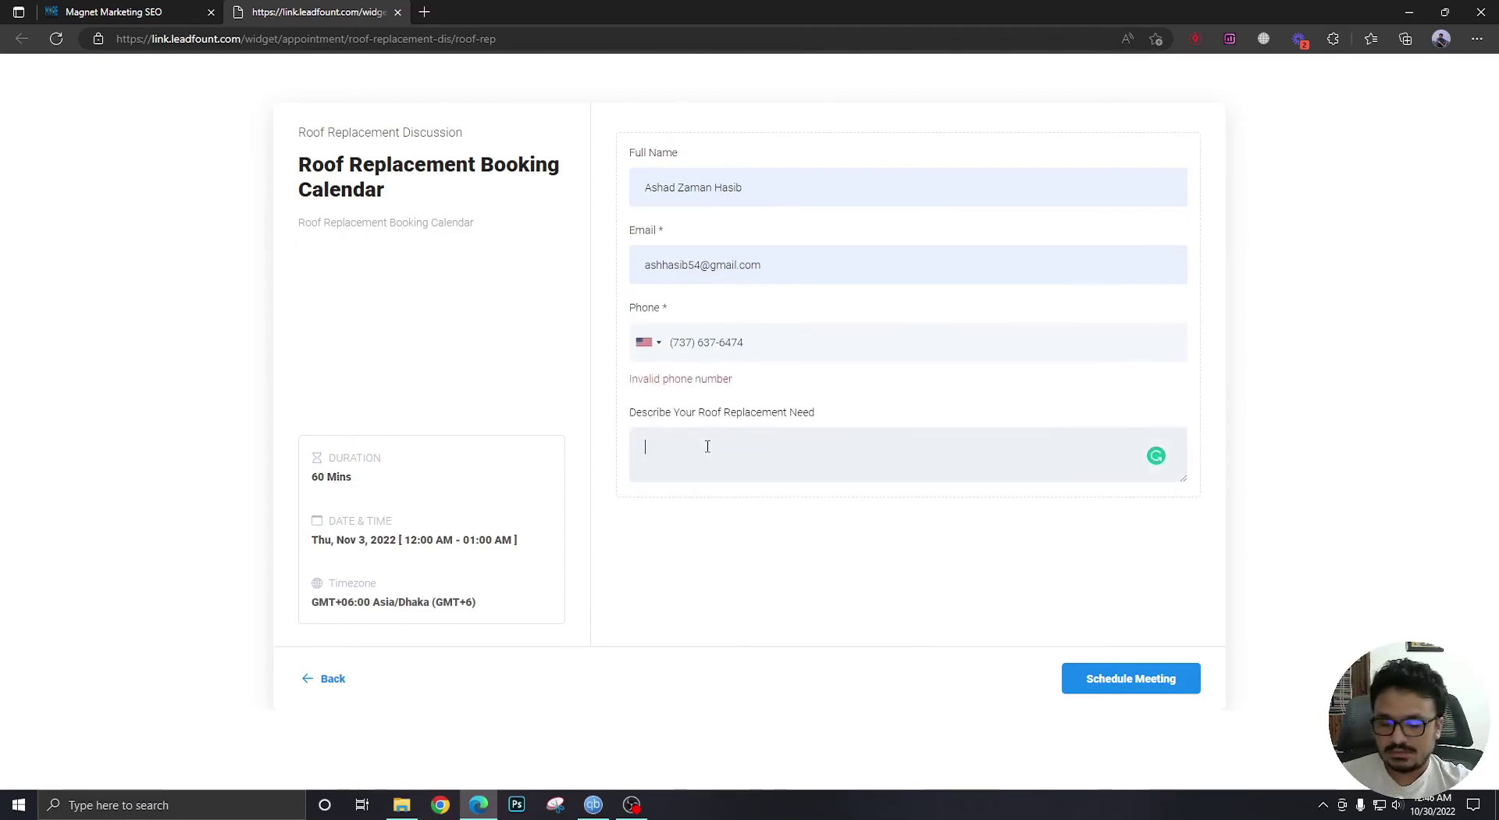
type("Hi I need replacement")
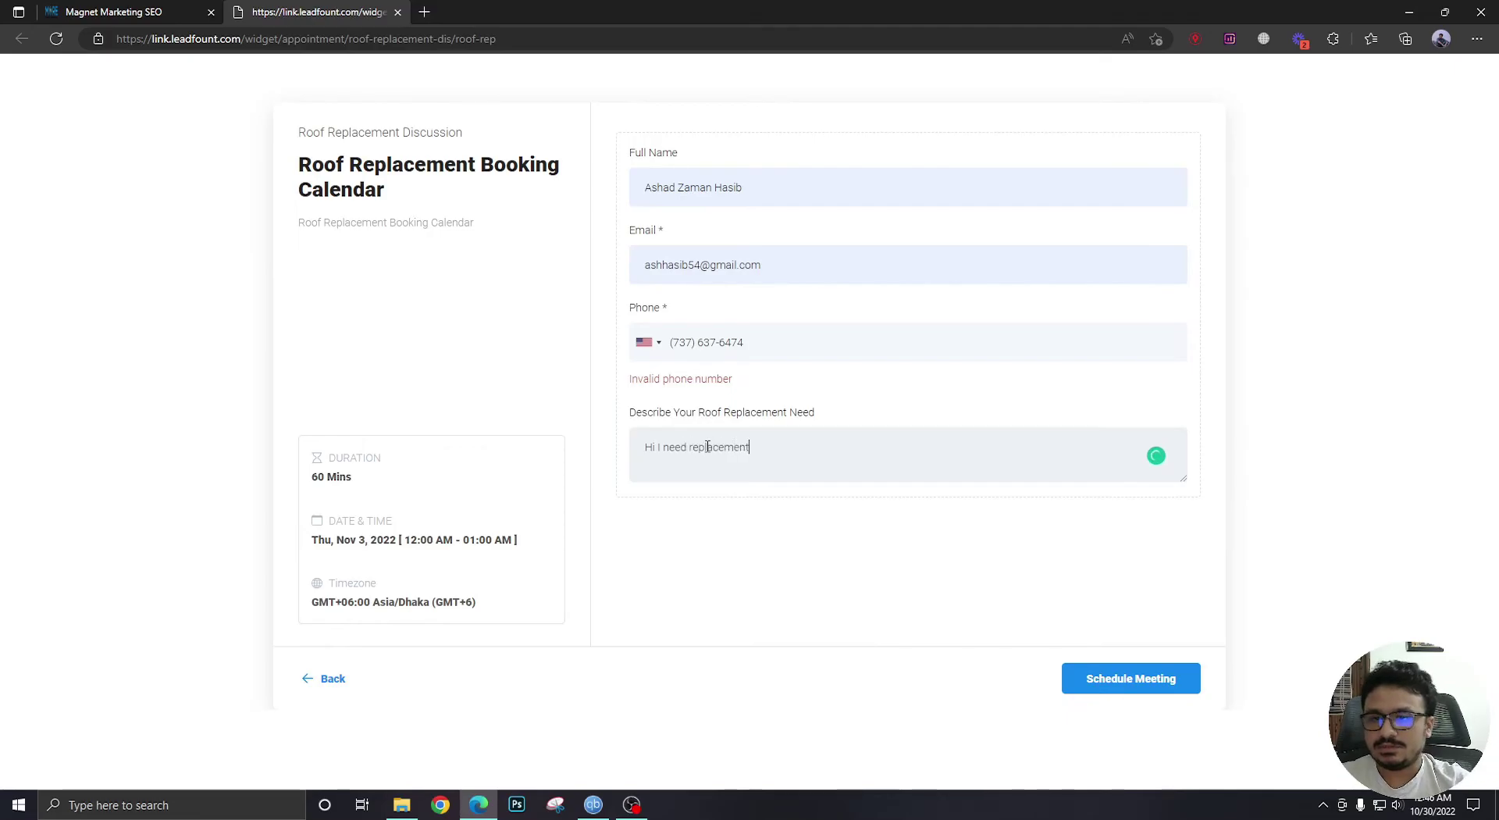
left_click(1103, 686)
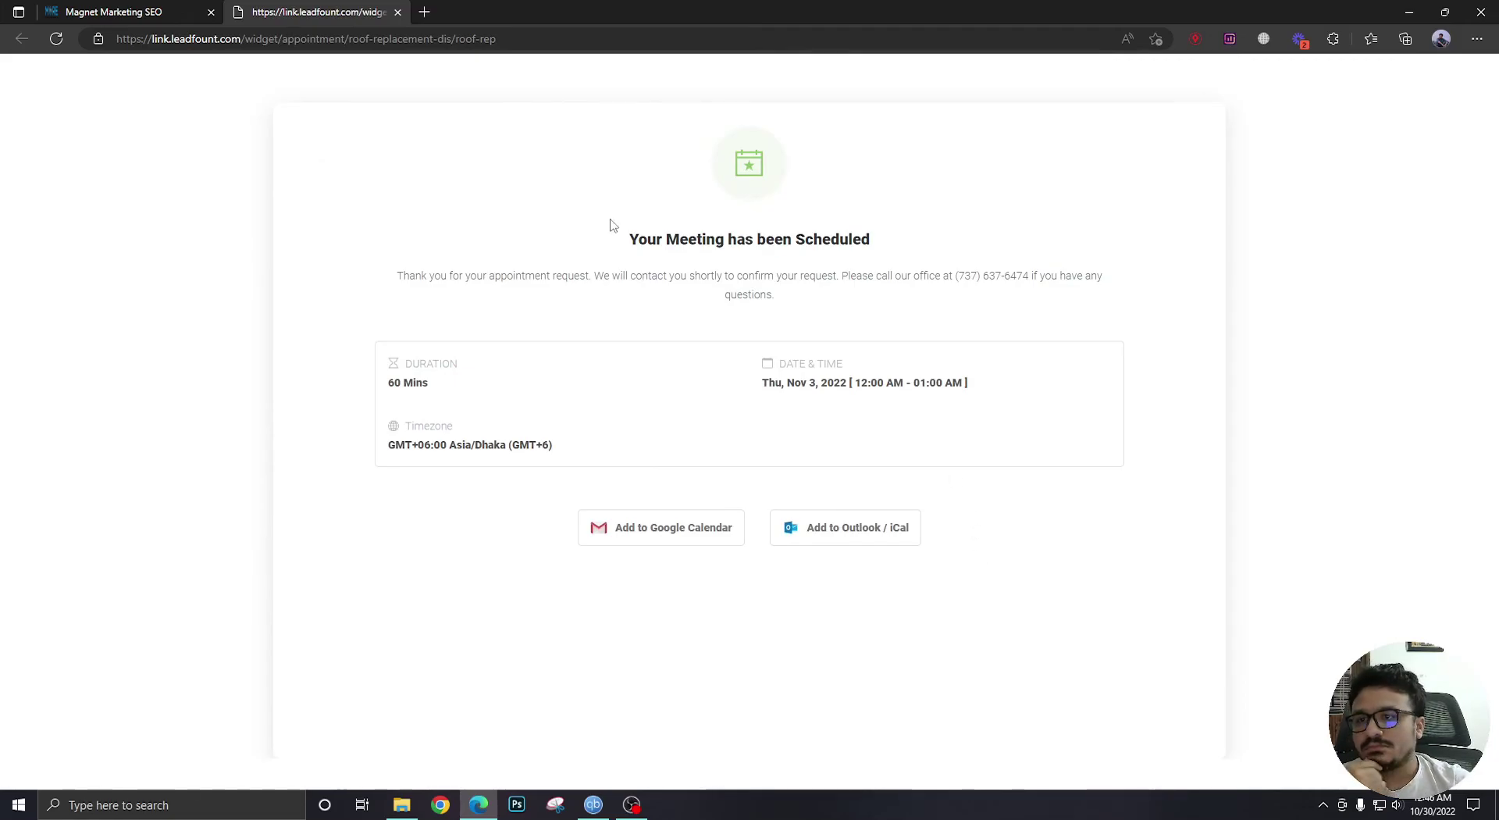
left_click(172, 12)
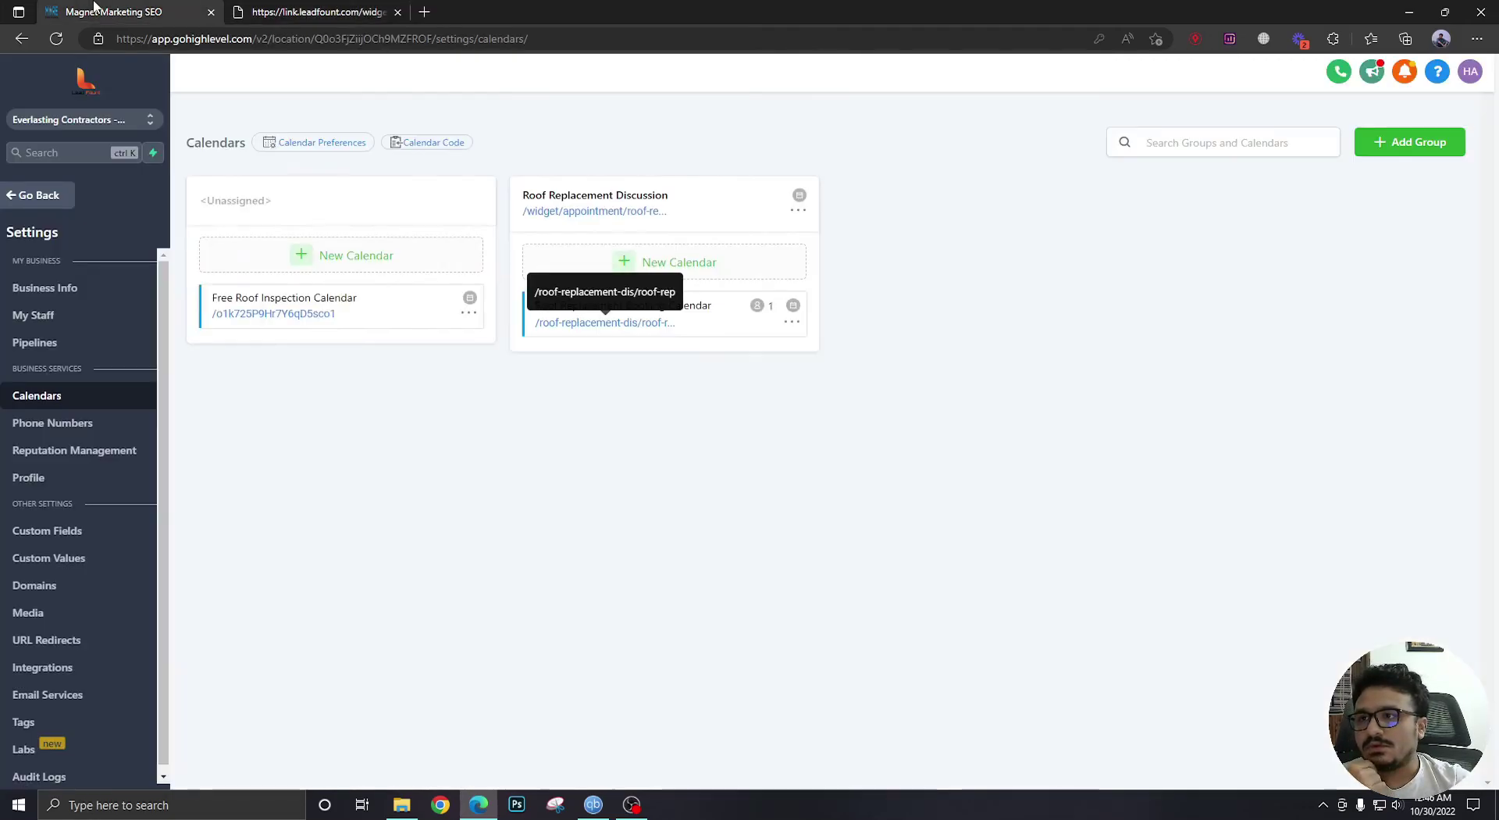
Compare the Opportunities board's Confirmed card with the booking confirmation, then open the lead's contact record.
left_click(28, 195)
left_click(94, 333)
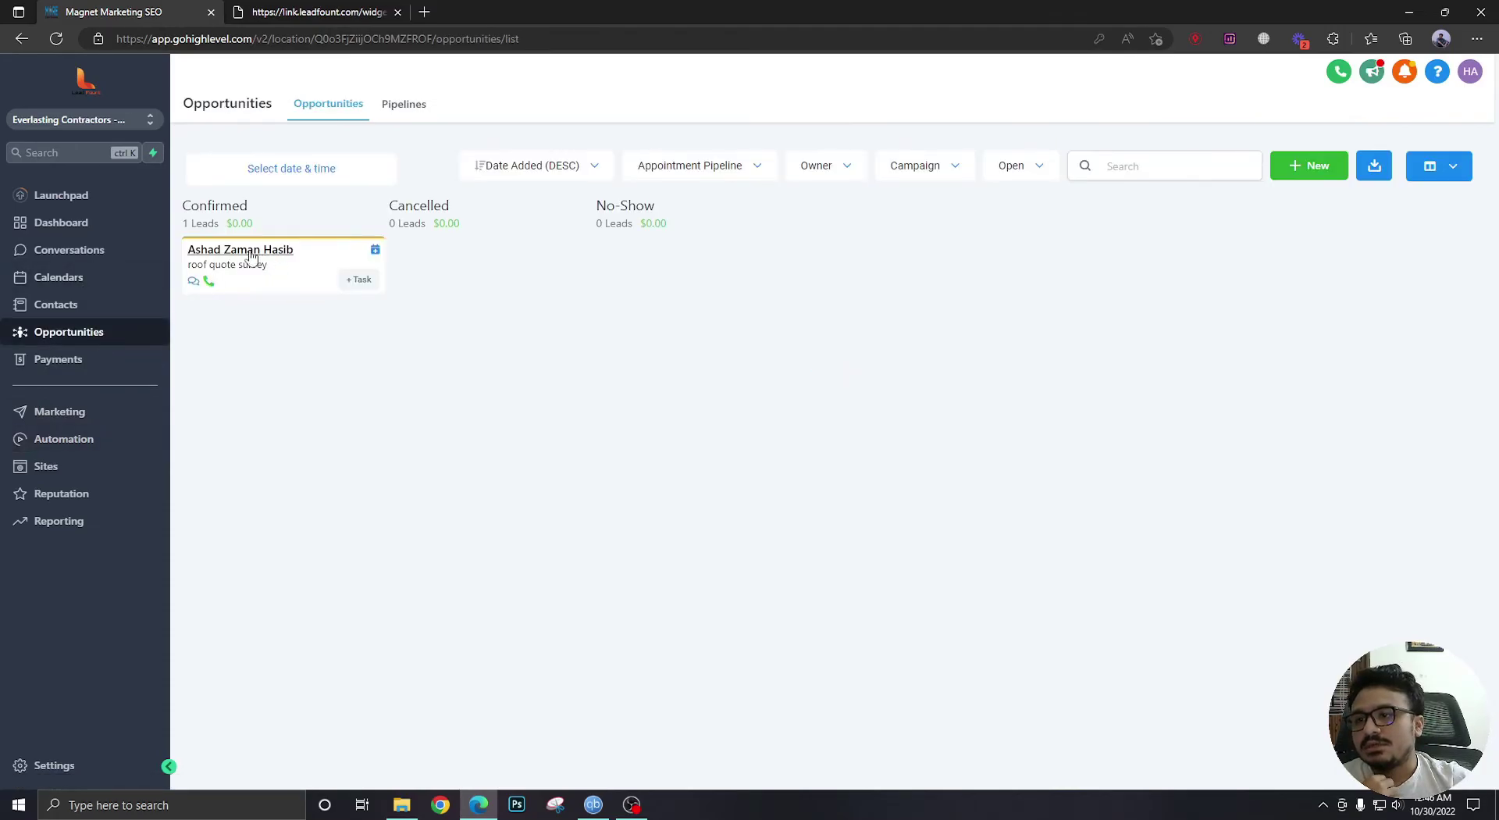
left_click(317, 9)
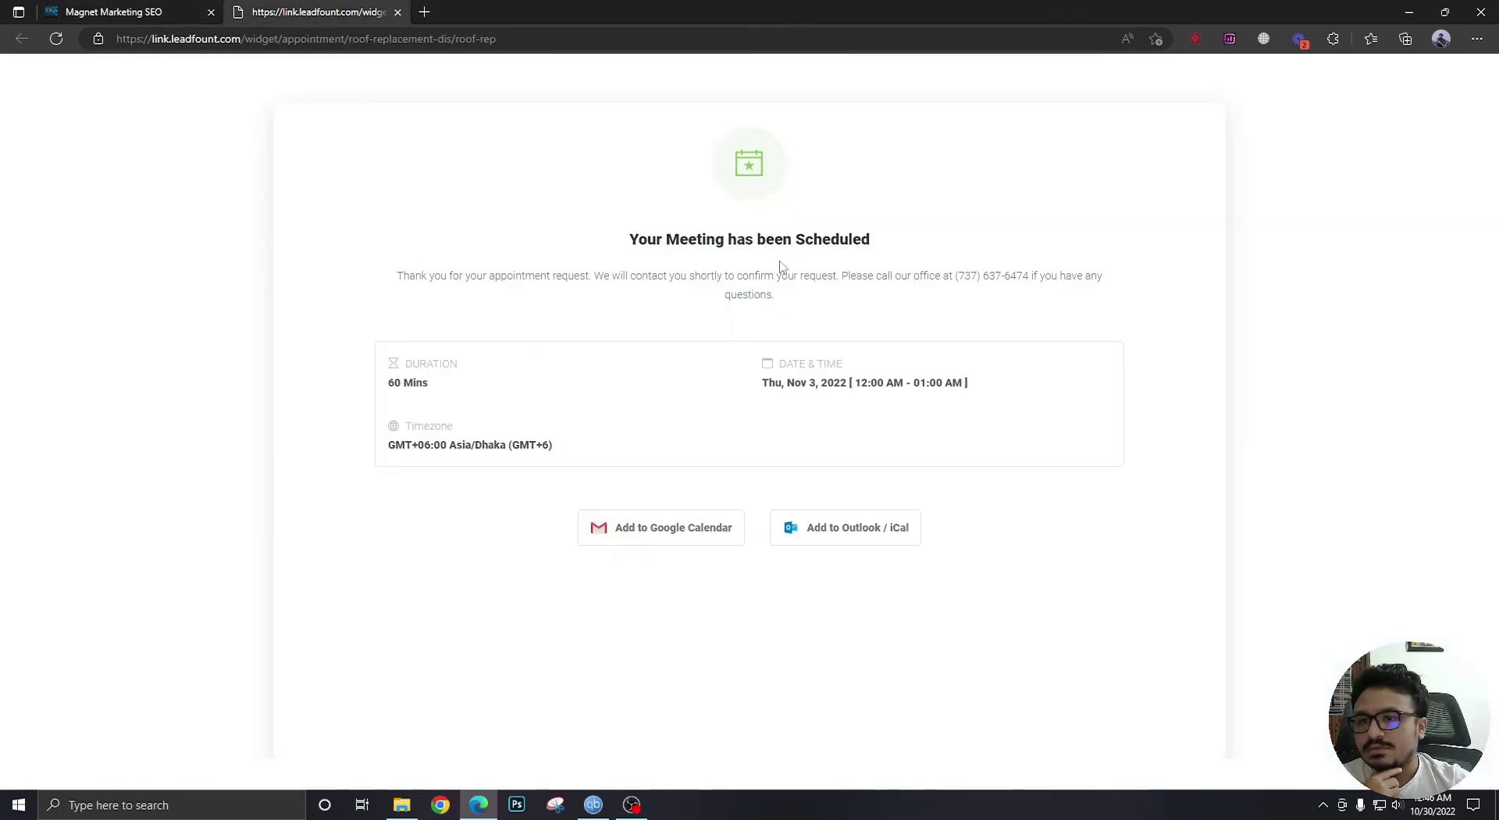
left_click(129, 9)
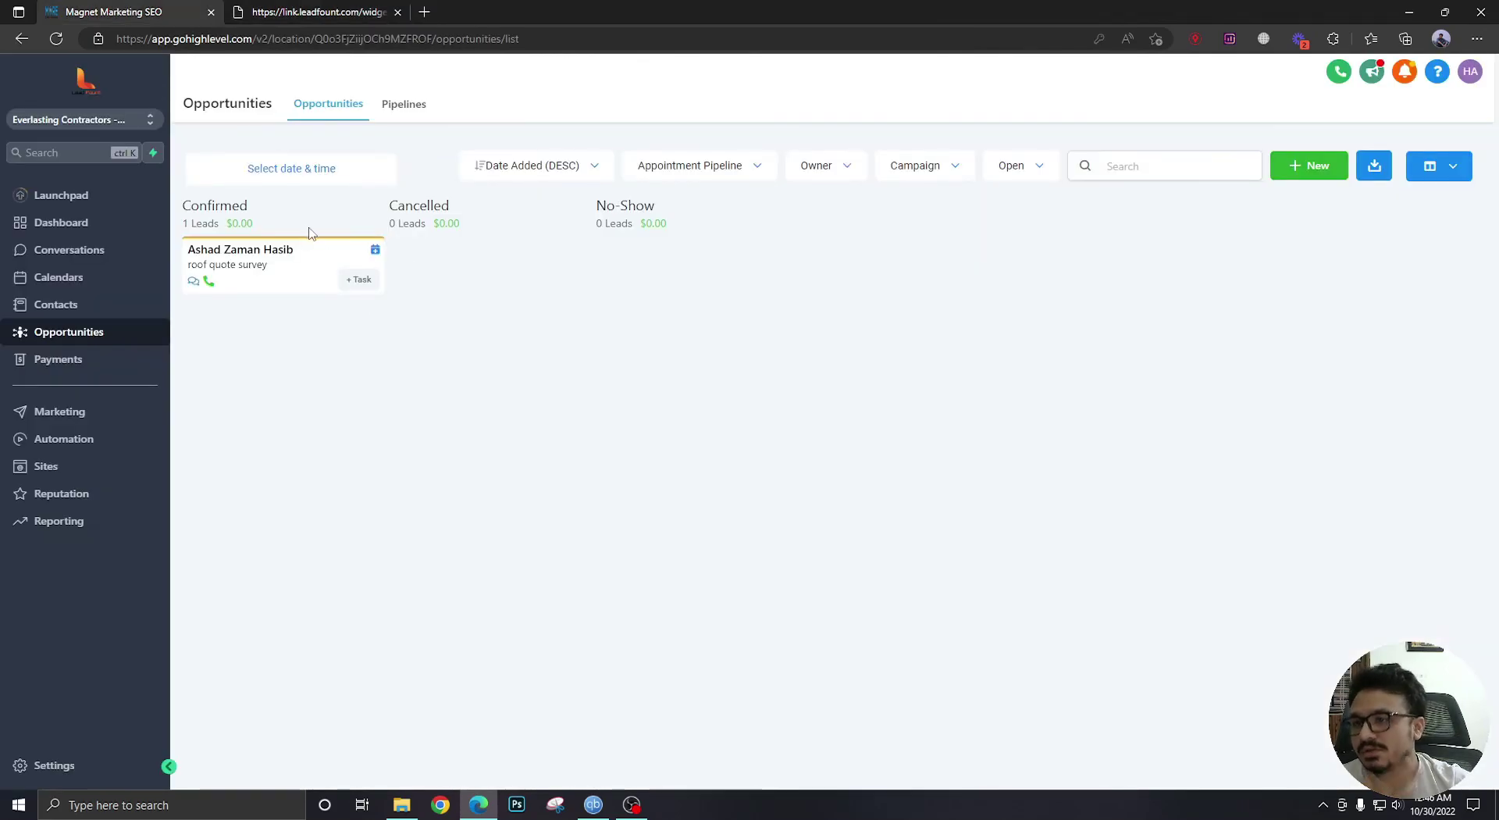
left_click(327, 9)
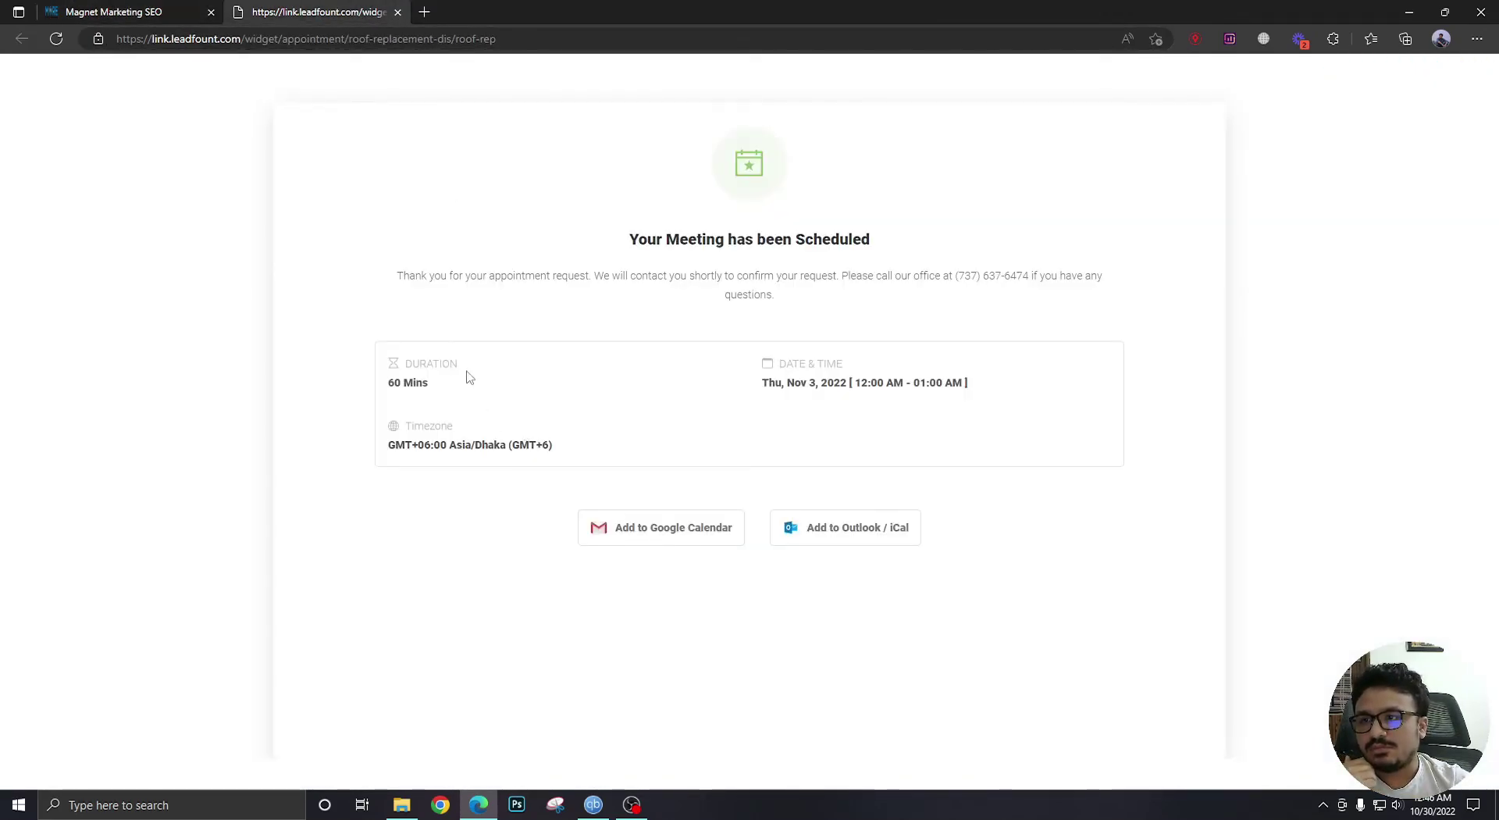
left_click(129, 9)
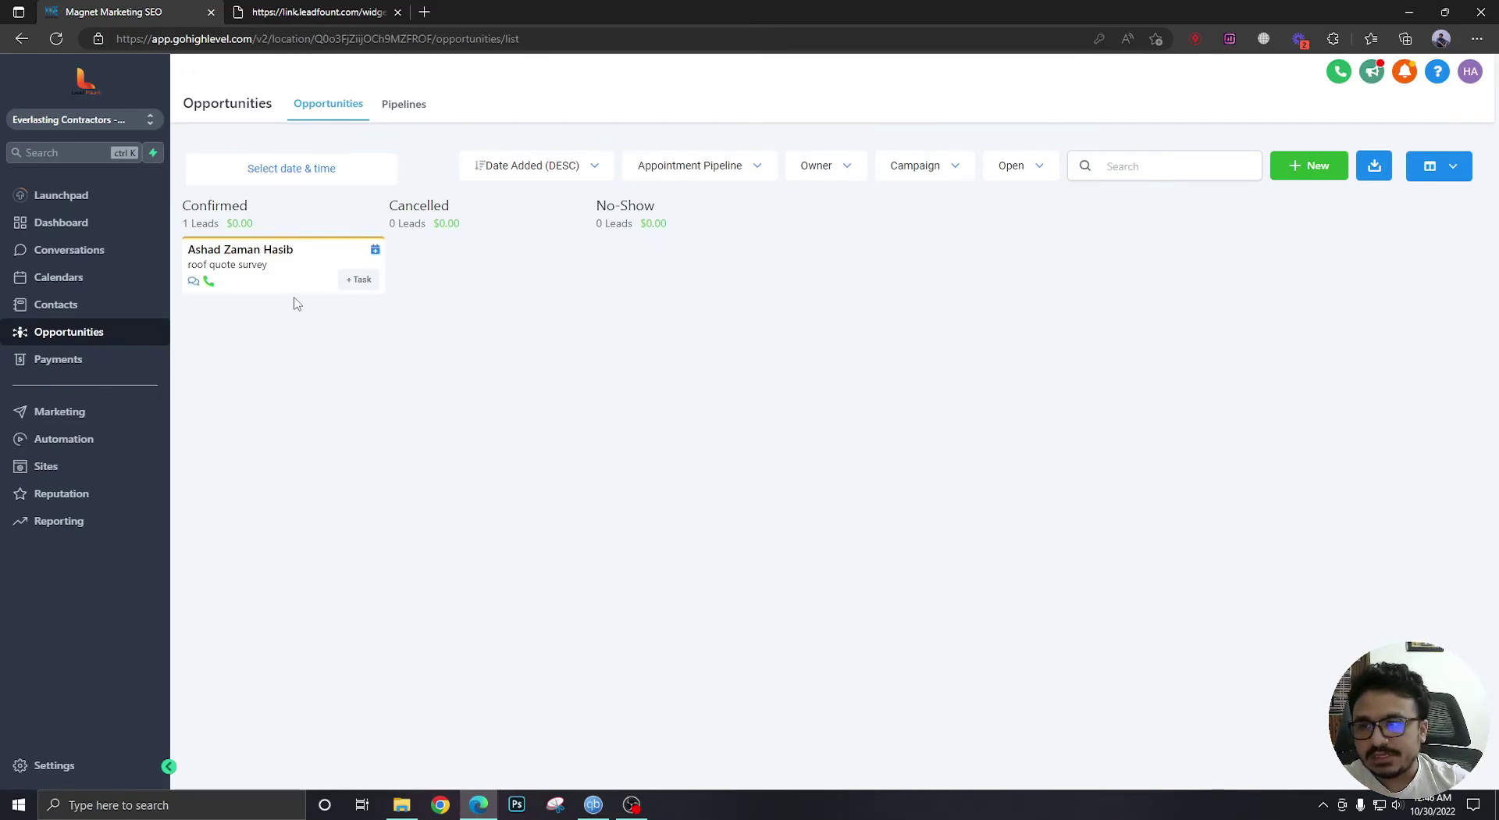
left_click(232, 250)
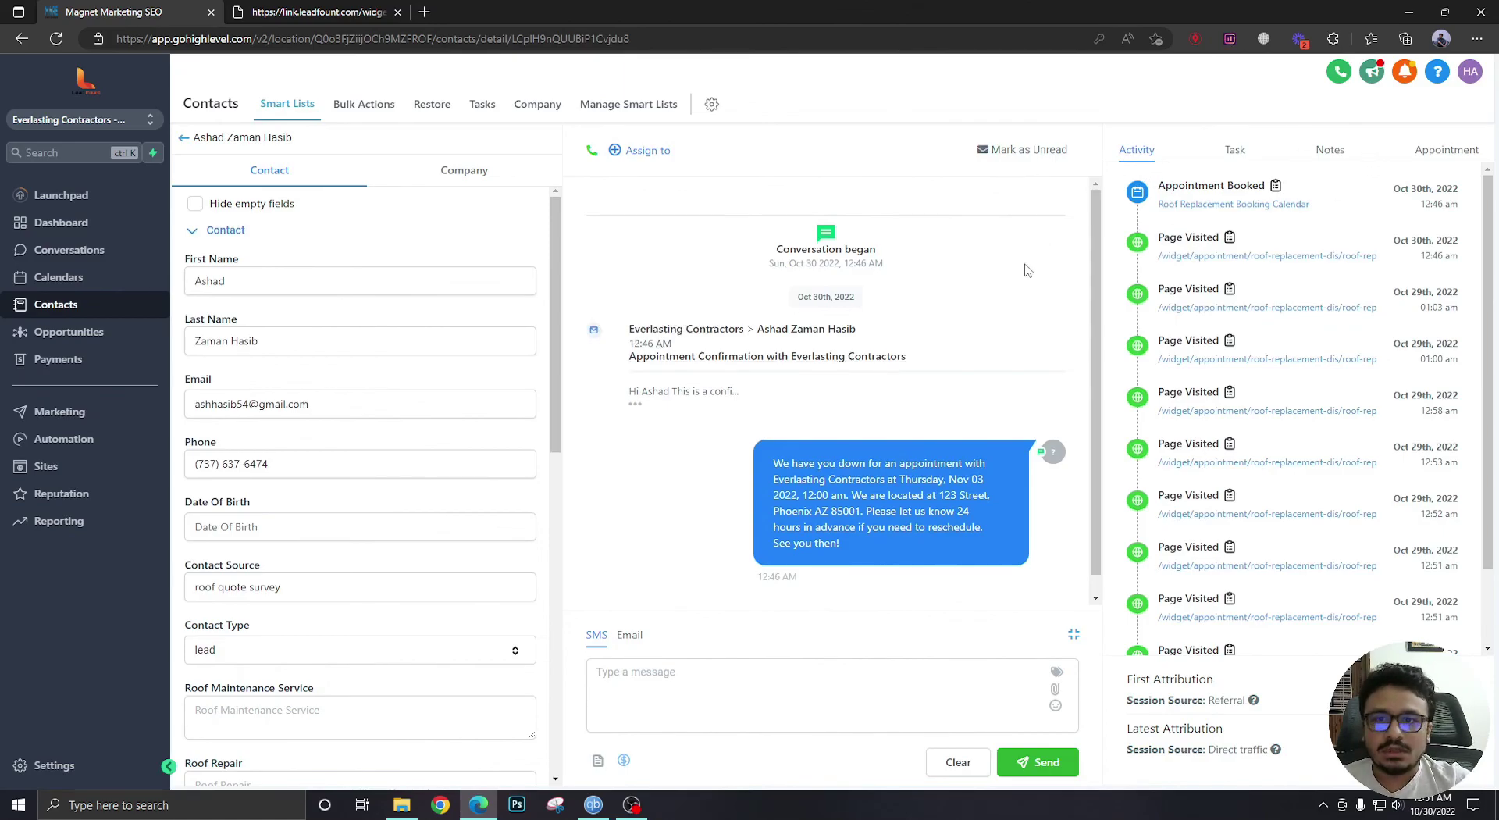
Edit the Nov 02 appointment under Additional Preferences, setting its status to No Show, and save.
left_click(1430, 156)
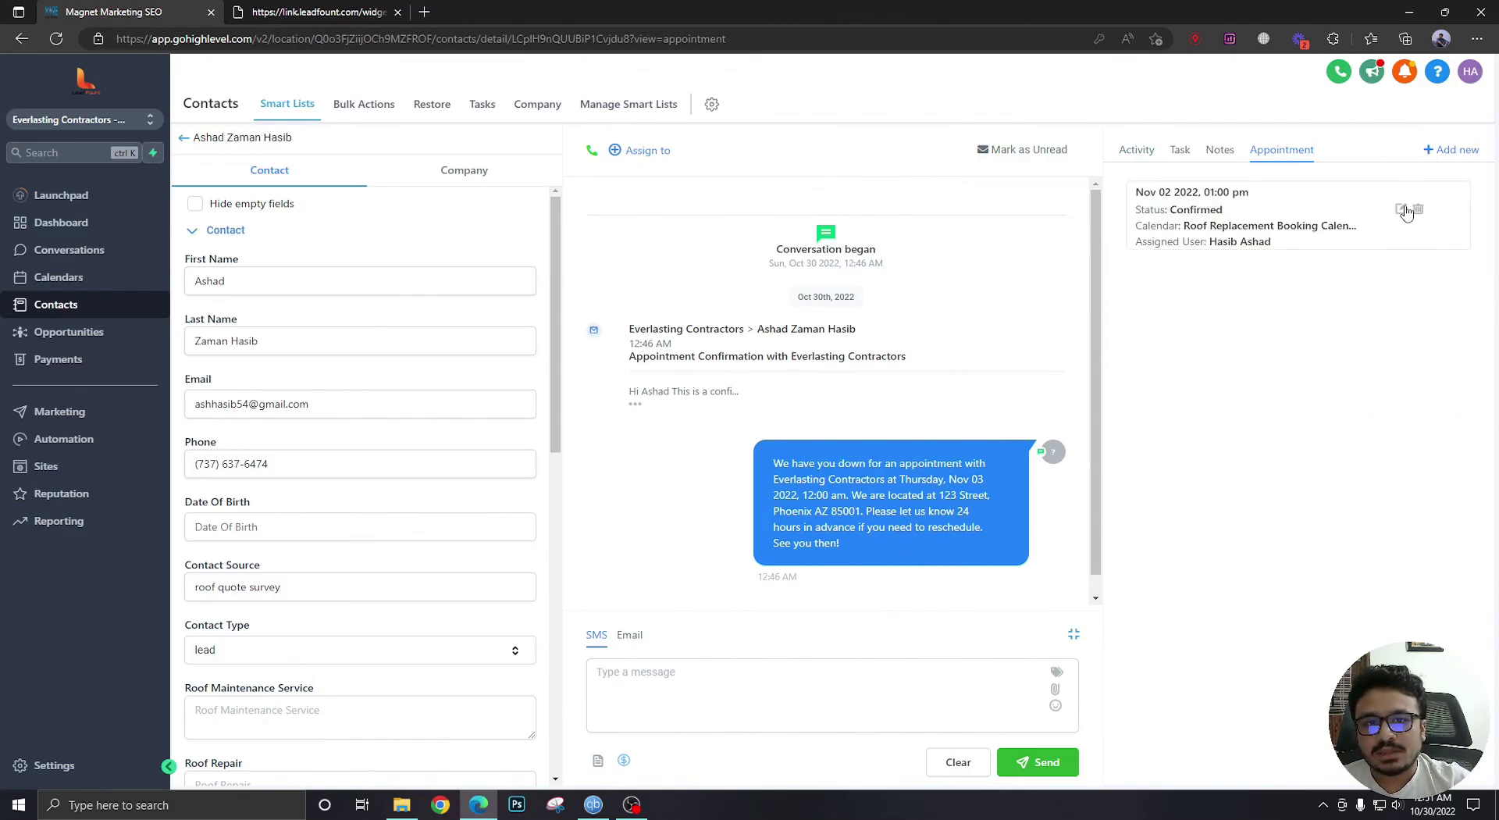
left_click(1402, 209)
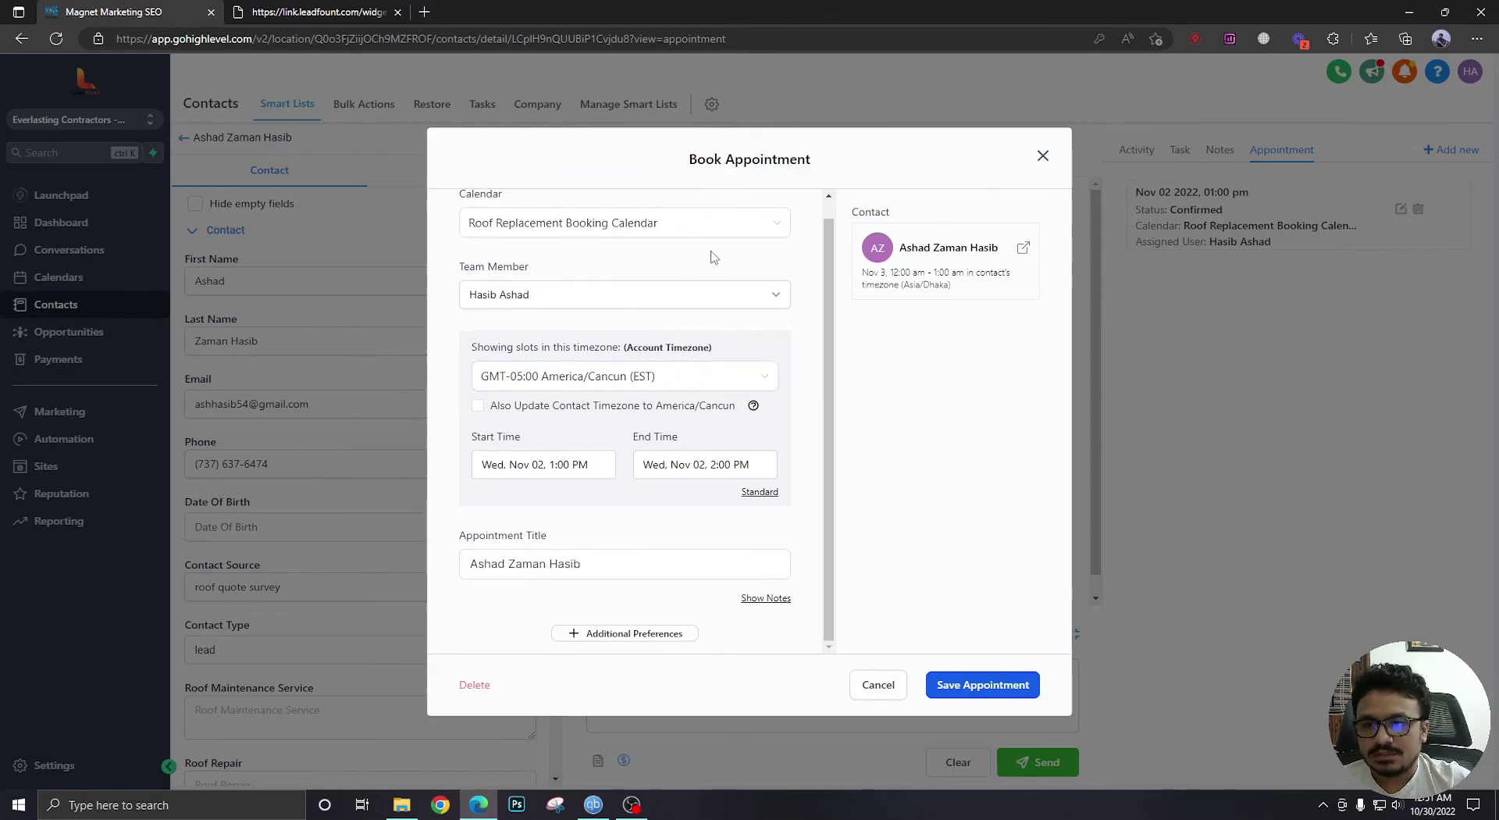
scroll(519, 297, "up", 1)
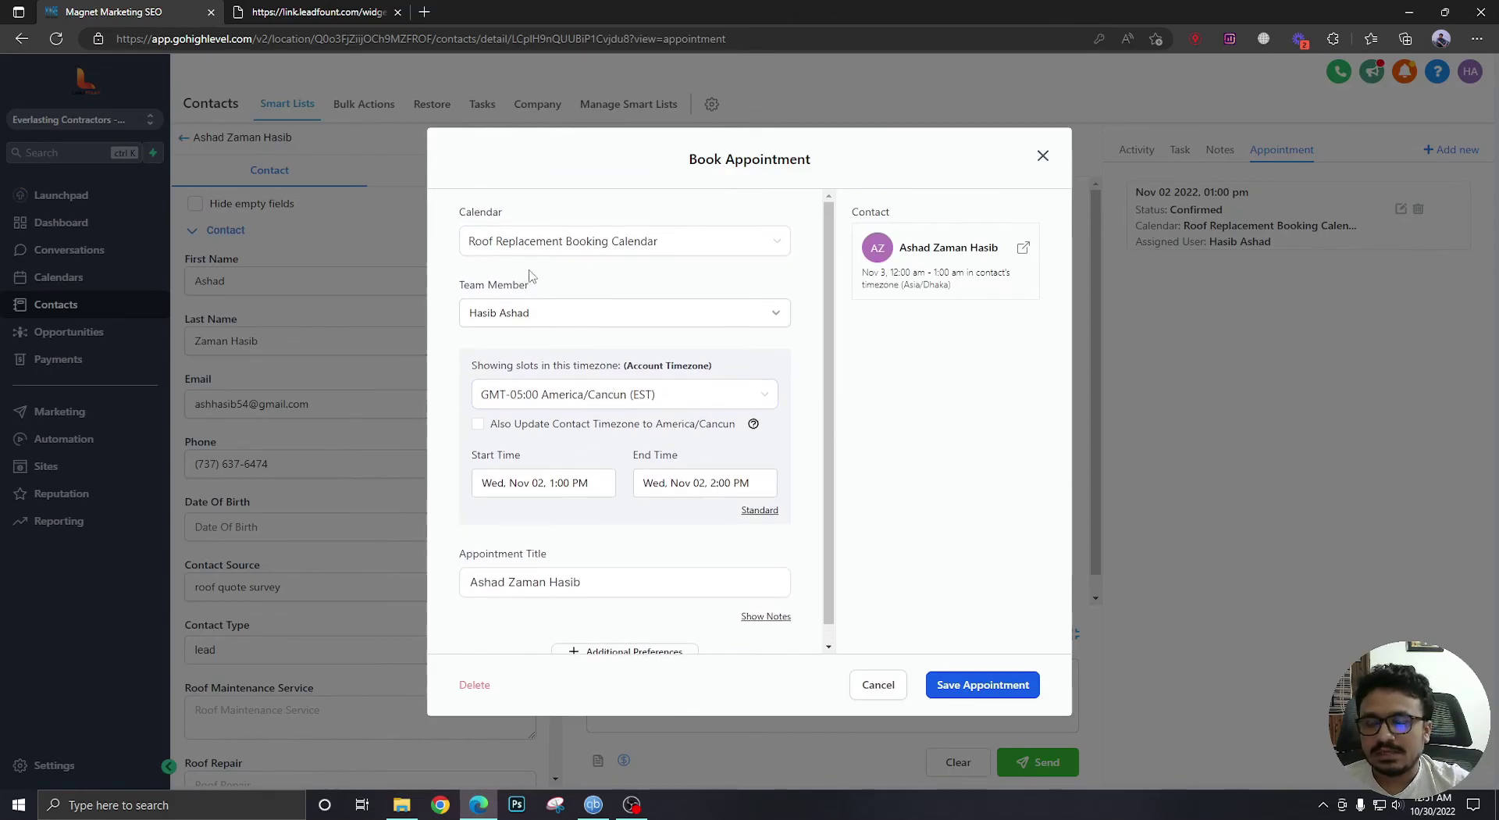
scroll(625, 593, "down", 1)
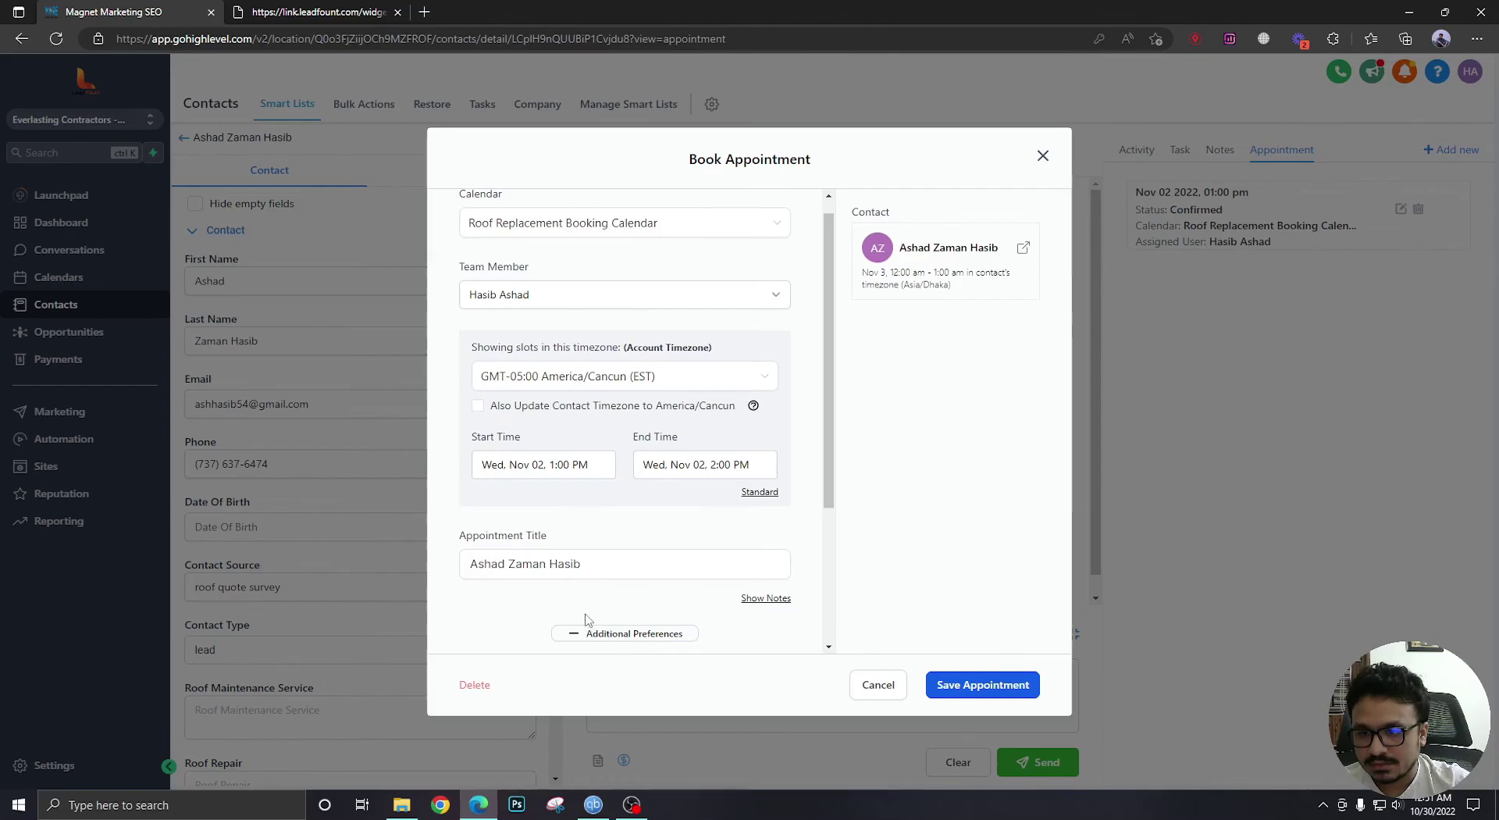
left_click(587, 622)
scroll(601, 612, "down", 3)
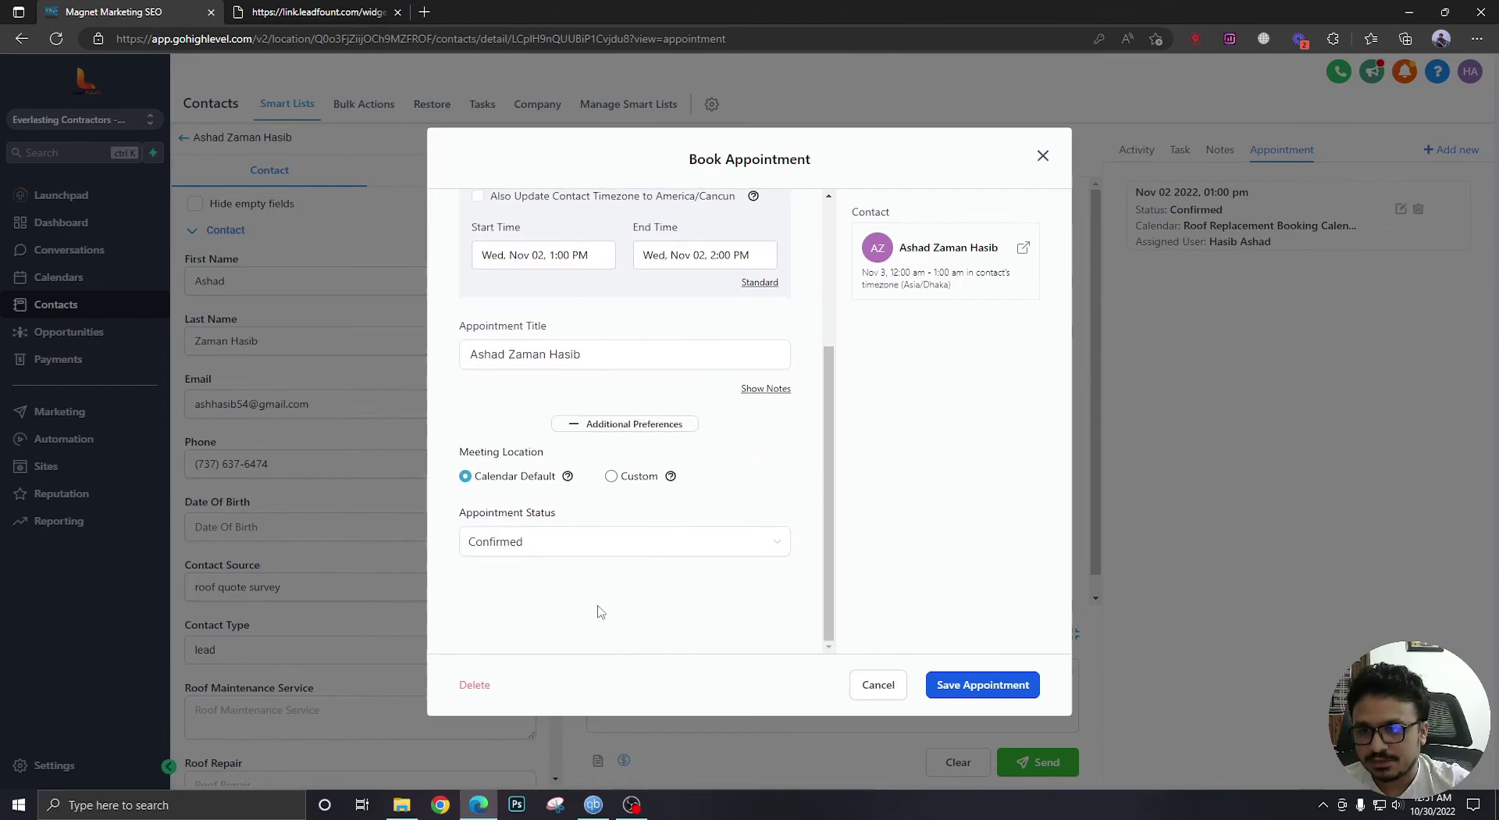
left_click(535, 545)
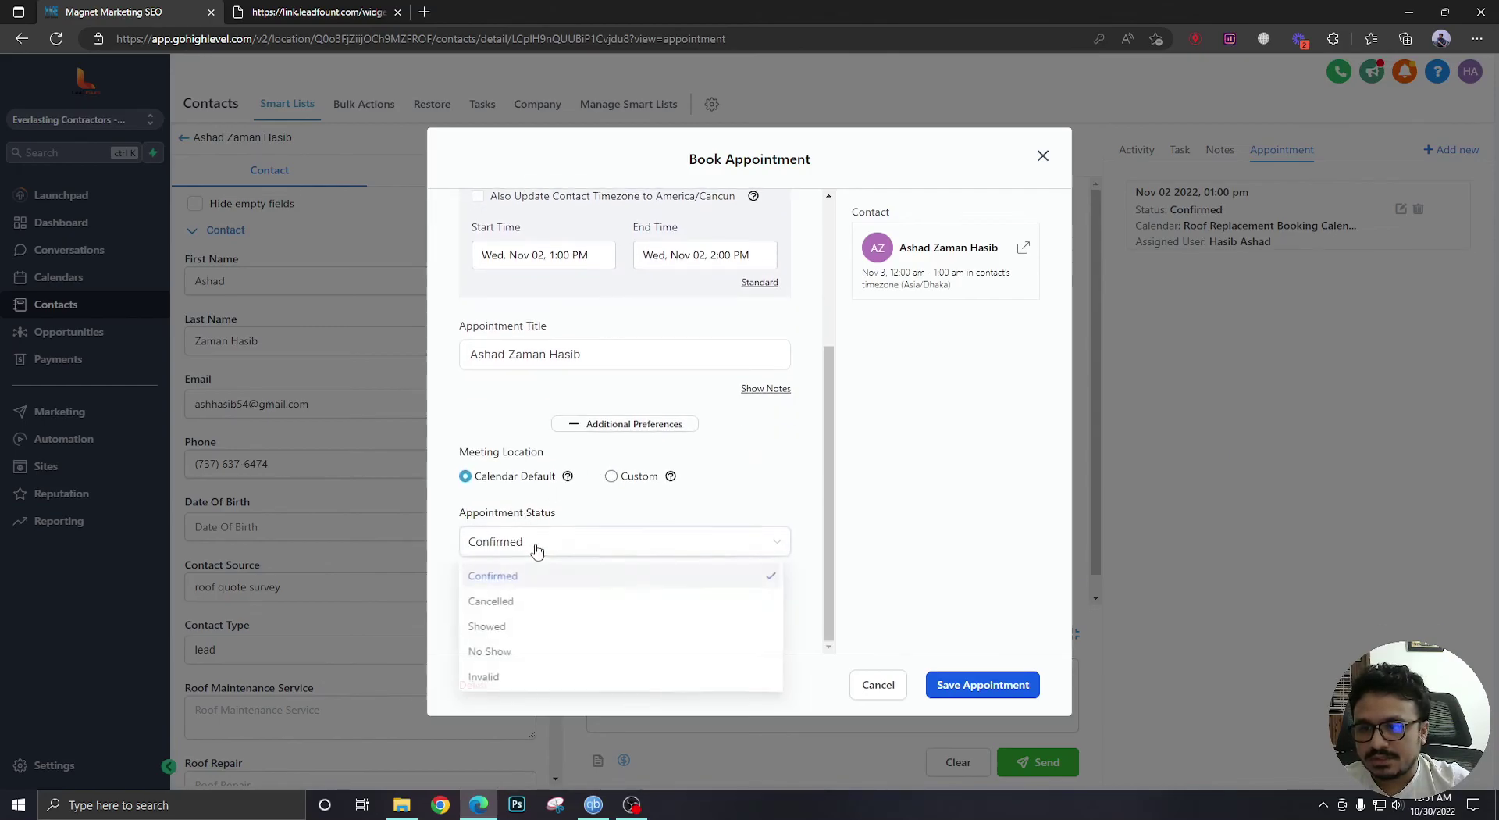
left_click(525, 654)
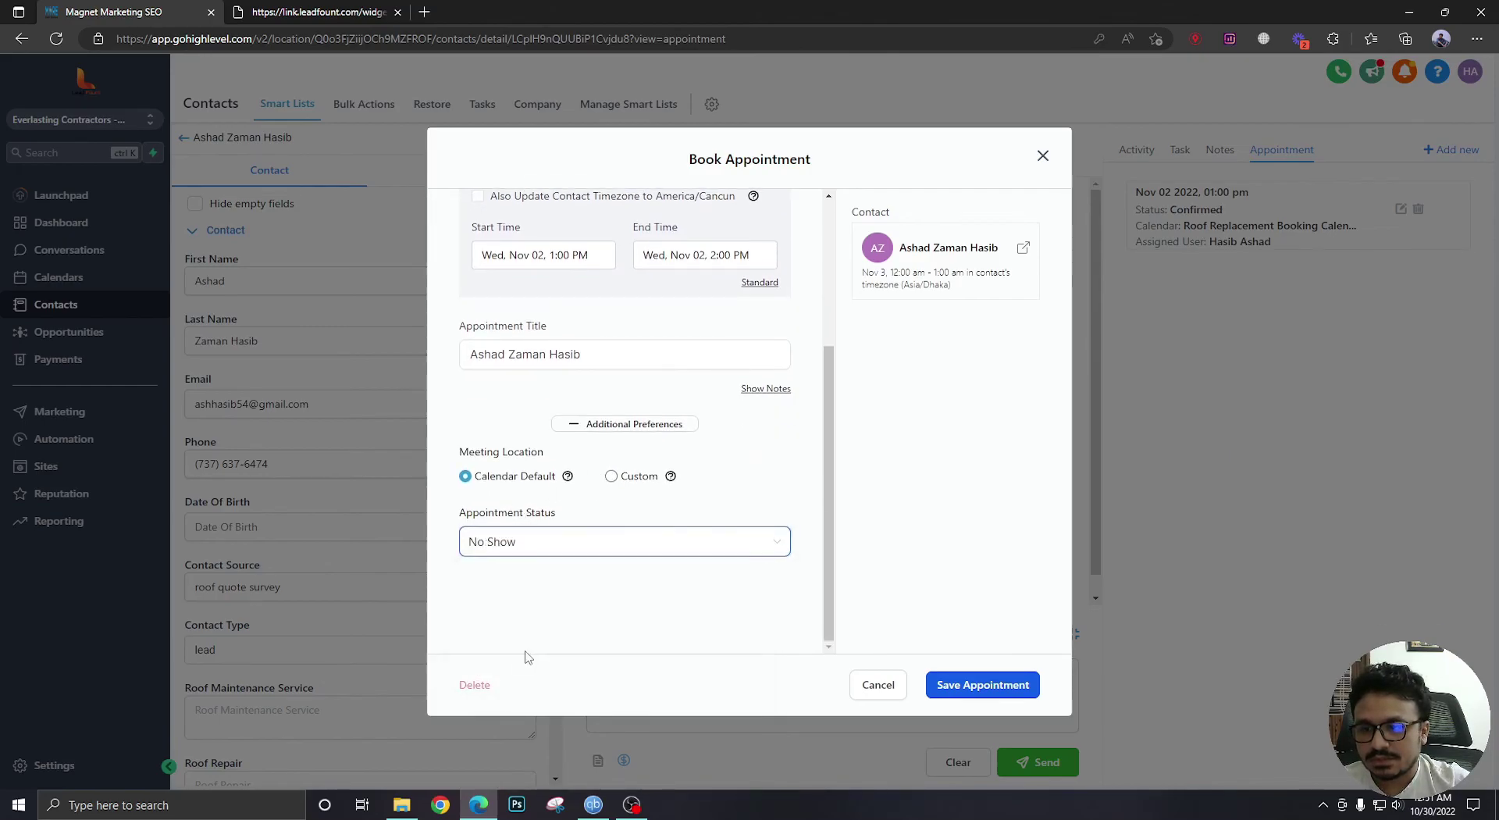
left_click(965, 679)
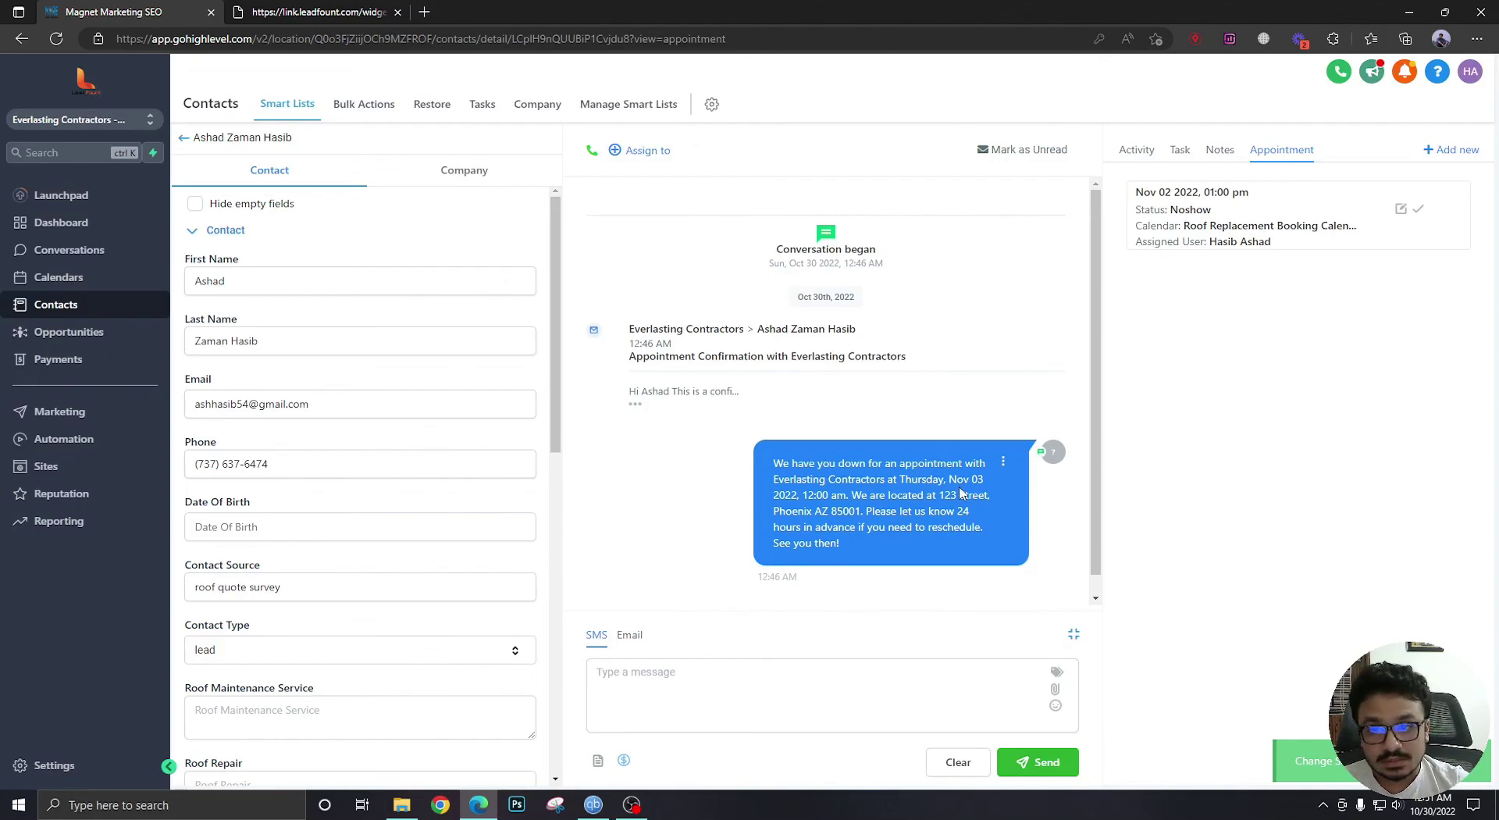
On the Opportunities board, drag the test lead's card into the Cancelled stage.
left_click(78, 332)
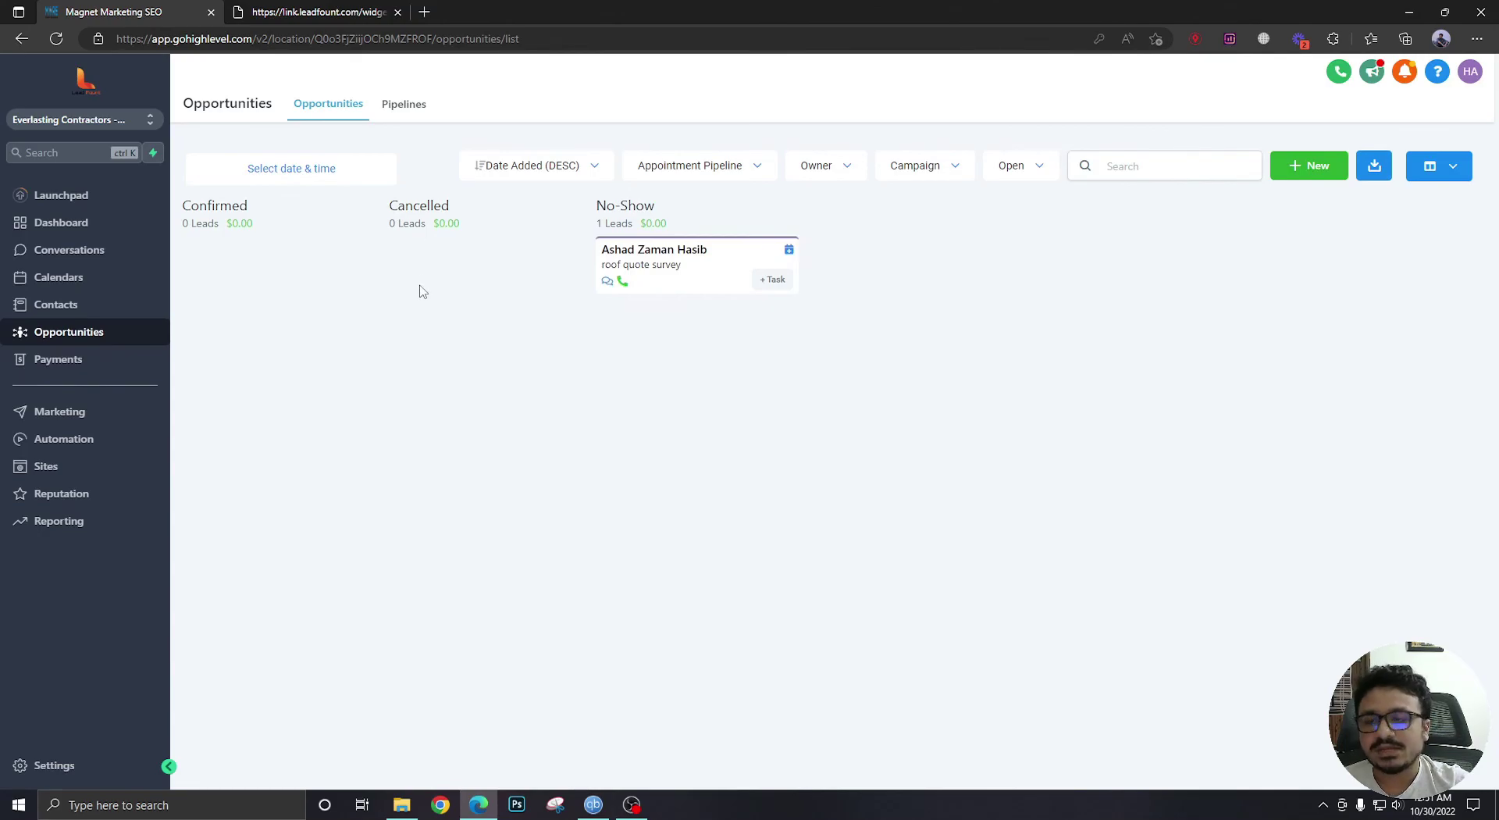
left_click_drag(672, 295, 569, 293)
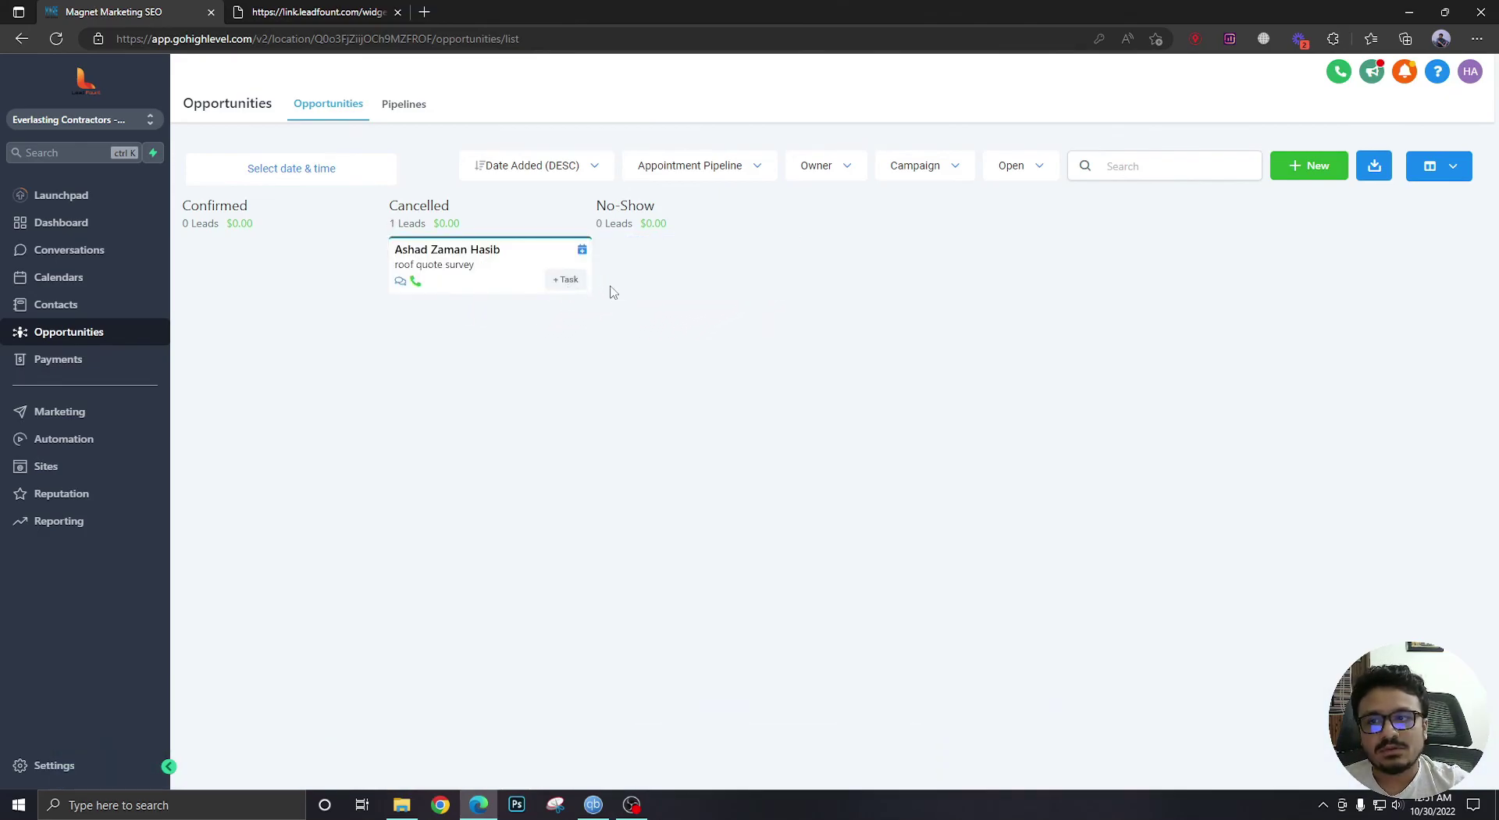